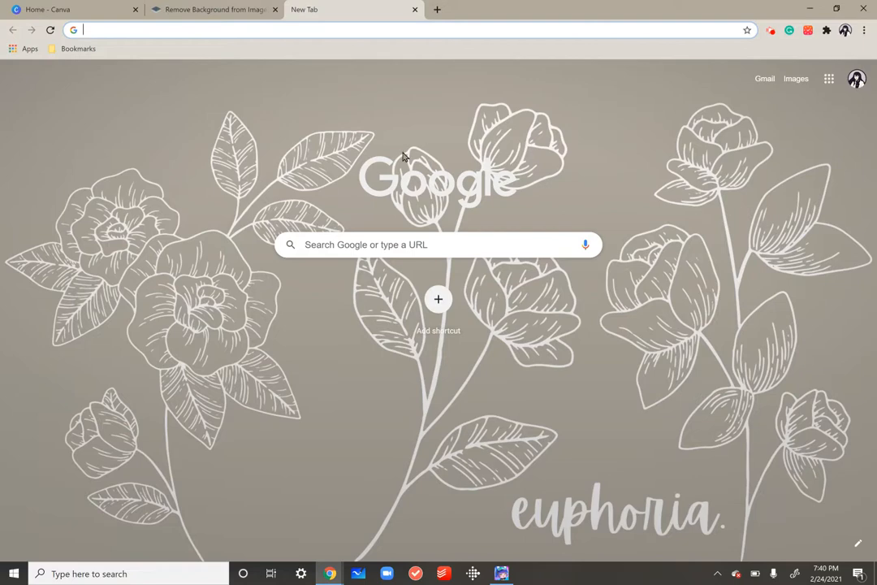
Switch to Gacha Club, maximize it, and show the face settings of the selected black-haired character
click(504, 573)
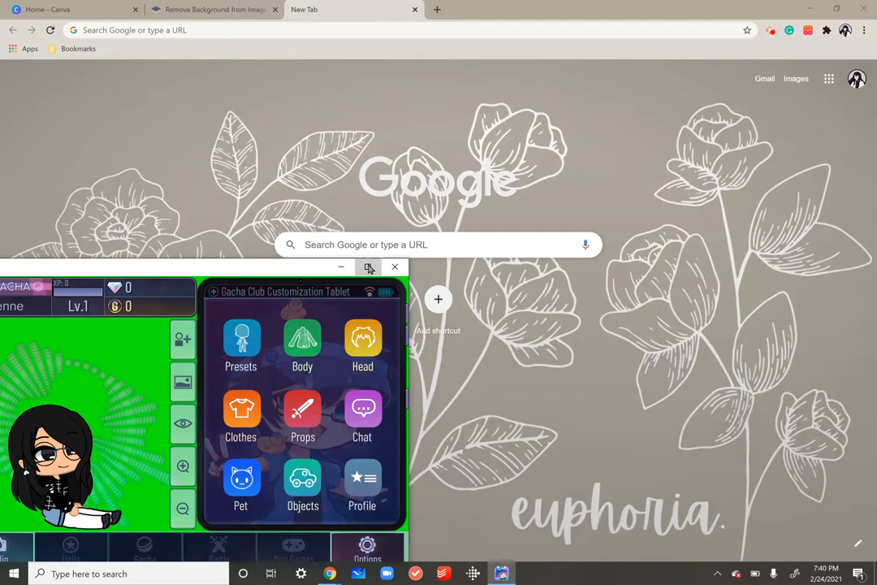
click(368, 268)
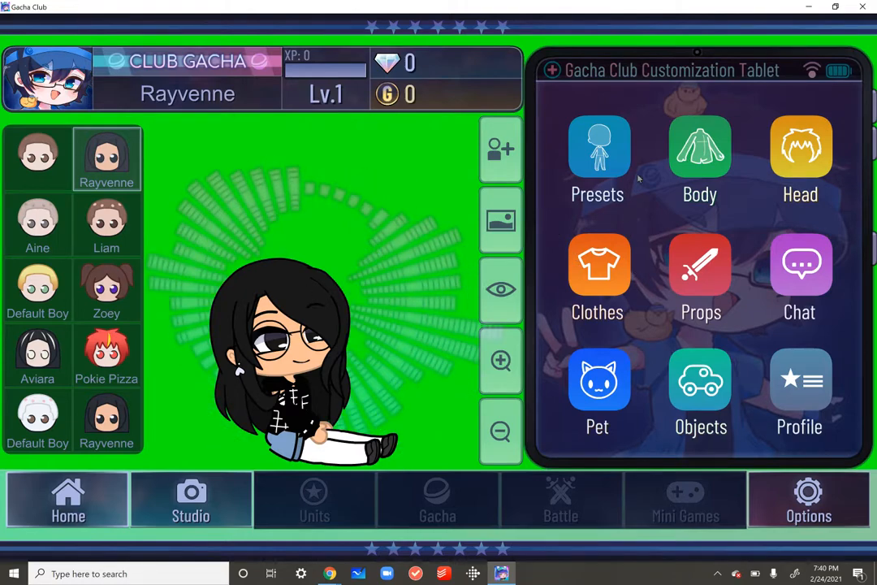
click(700, 150)
click(510, 90)
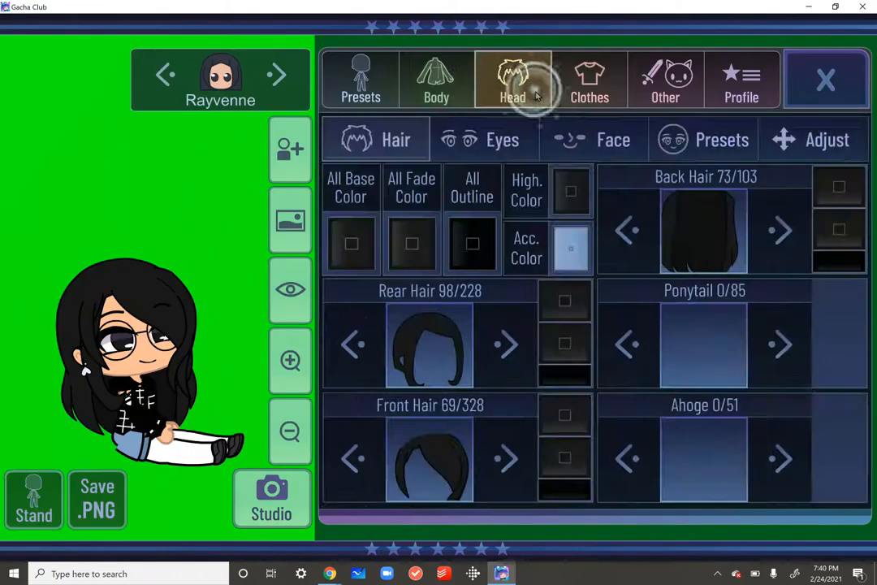
click(484, 140)
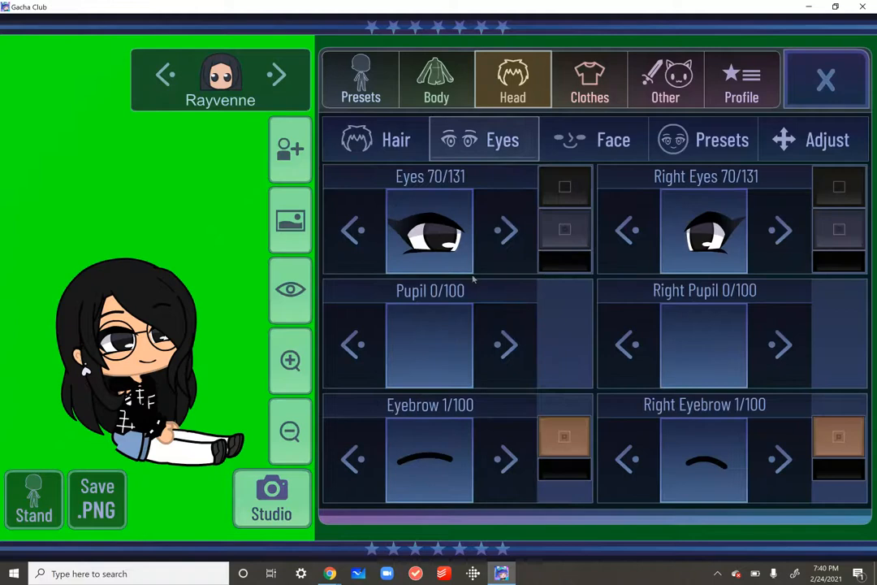
click(574, 156)
click(762, 346)
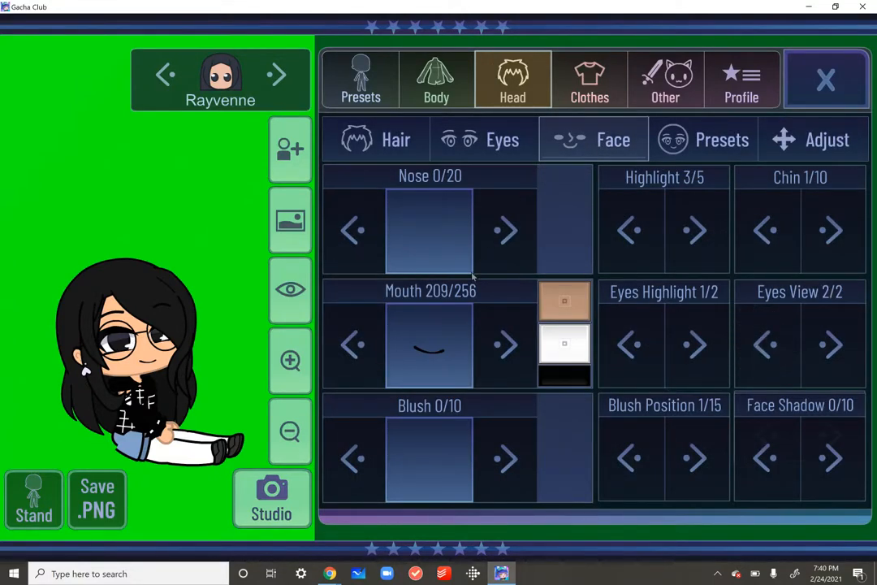
Change the character's mouth to the small smile numbered 213, on page 11 of the mouth choices
click(428, 329)
click(730, 482)
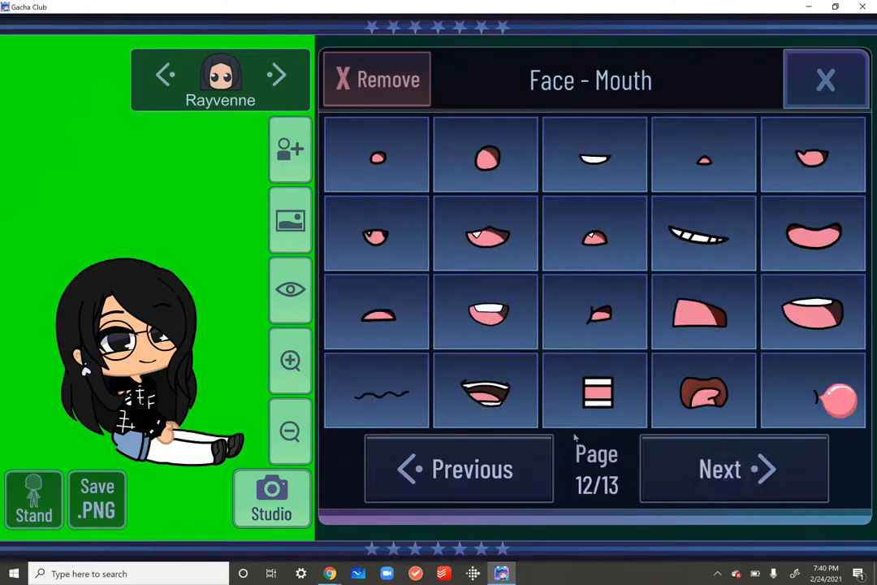
click(706, 476)
click(705, 476)
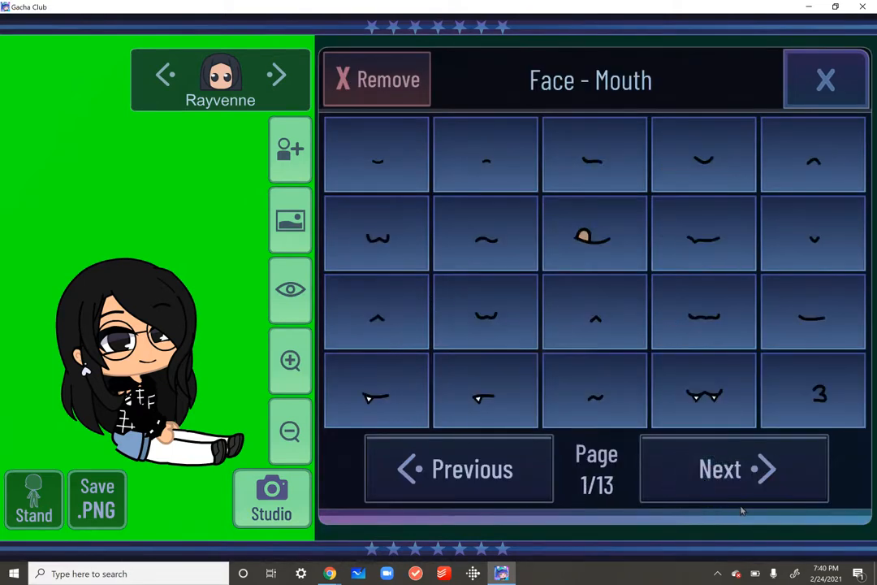
click(737, 487)
click(736, 485)
click(735, 483)
click(735, 483)
click(736, 487)
click(738, 490)
click(737, 487)
click(737, 489)
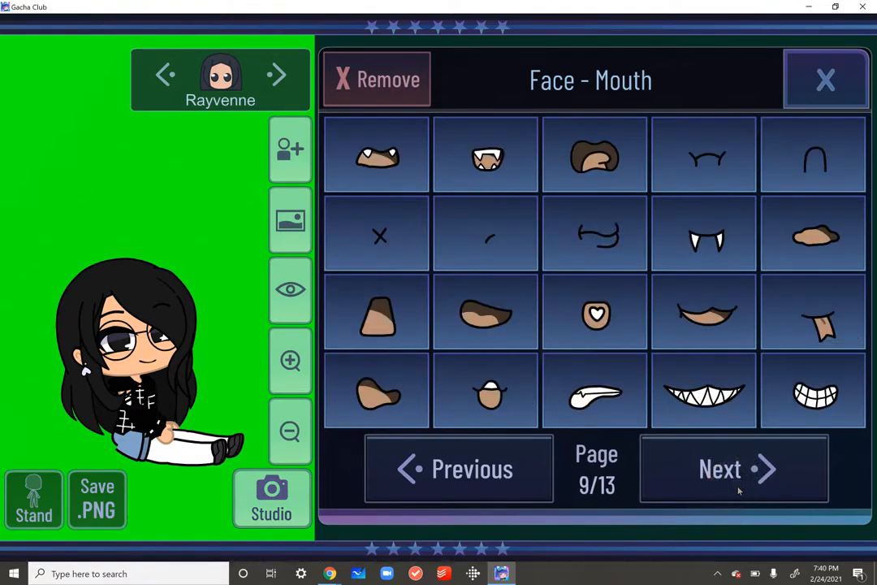
click(737, 487)
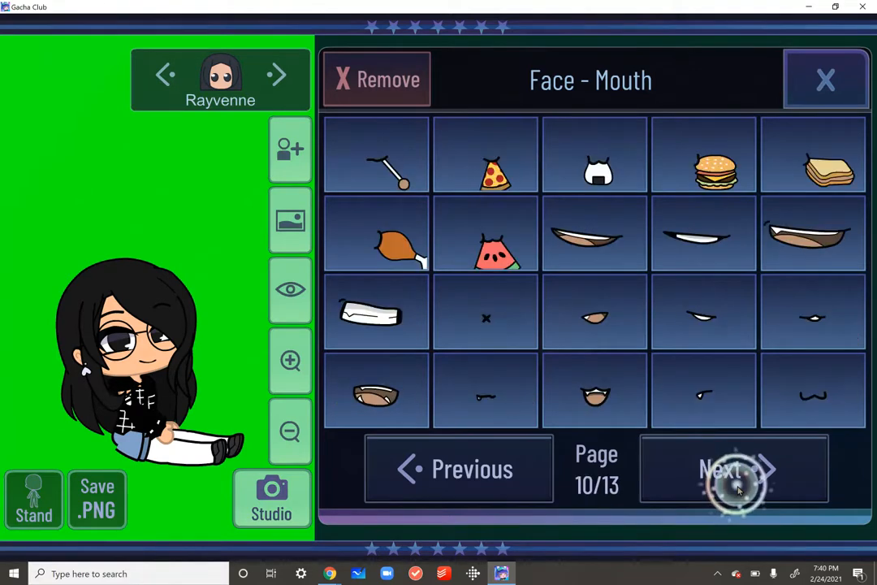
click(698, 470)
click(575, 318)
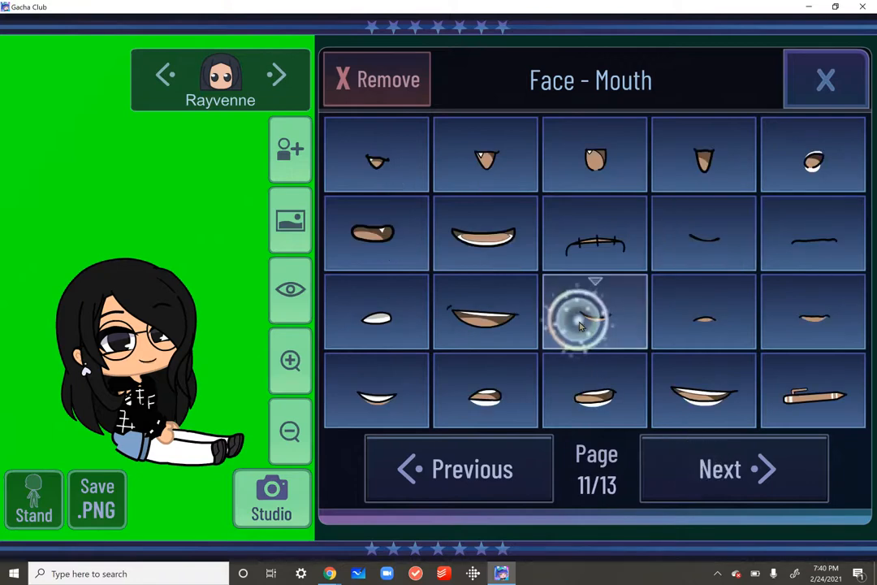
click(822, 73)
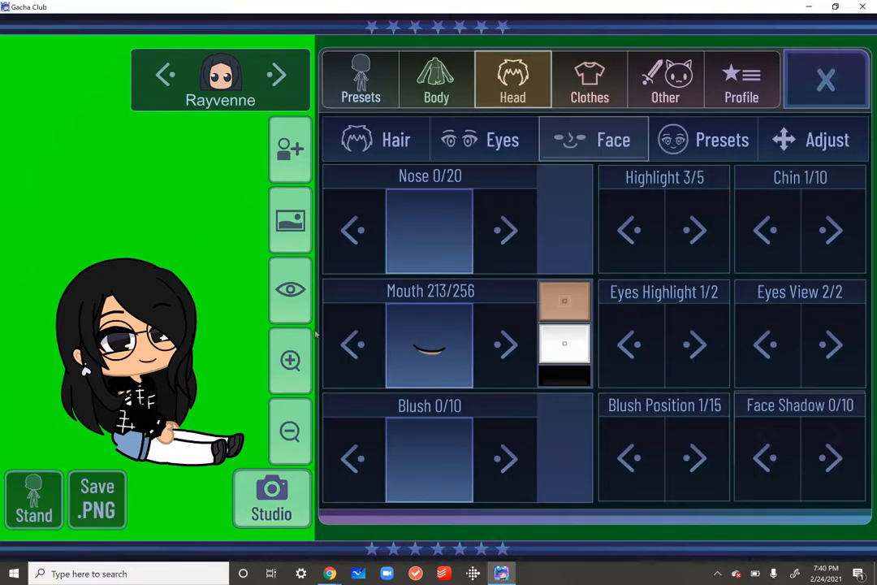
Give the character the second standing pose in the middle row of pose page 1 and leave the character editor
click(414, 81)
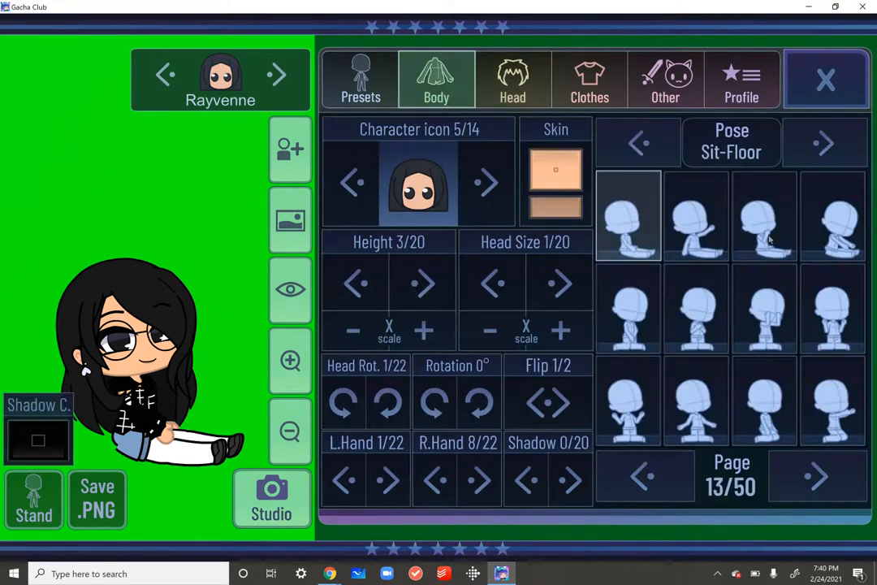
click(840, 143)
click(845, 143)
click(844, 143)
click(845, 143)
click(844, 143)
click(843, 140)
click(837, 142)
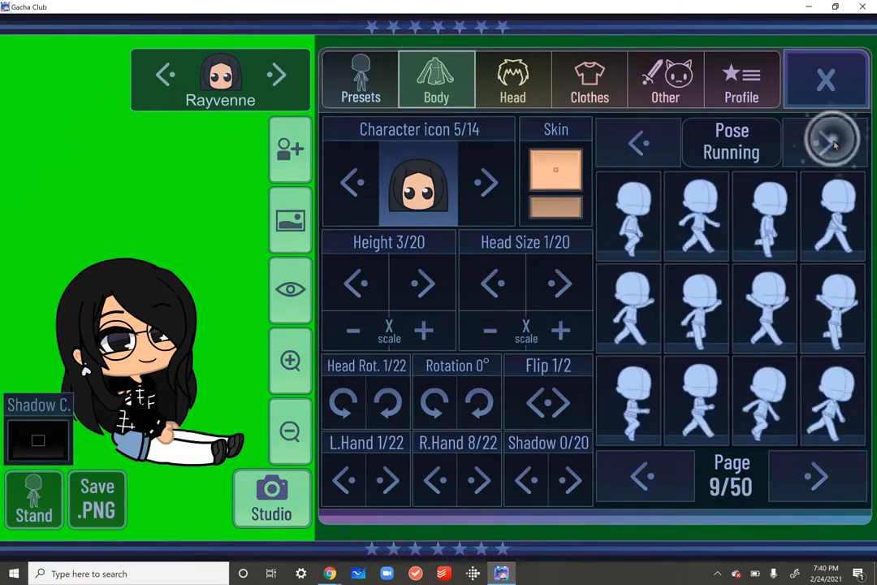
click(832, 146)
click(832, 146)
click(832, 146)
click(832, 146)
click(833, 146)
click(833, 146)
click(833, 146)
click(832, 146)
click(833, 146)
click(833, 146)
click(833, 147)
click(832, 147)
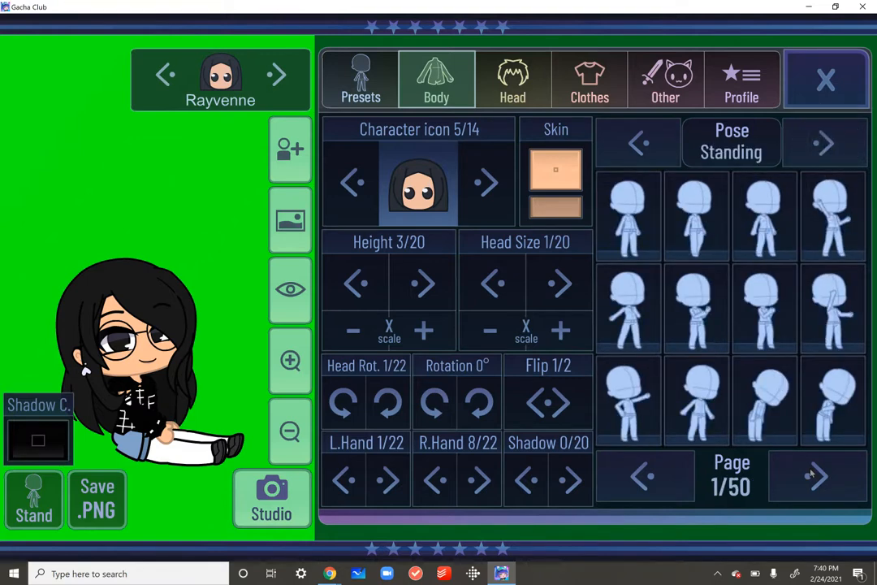
click(696, 307)
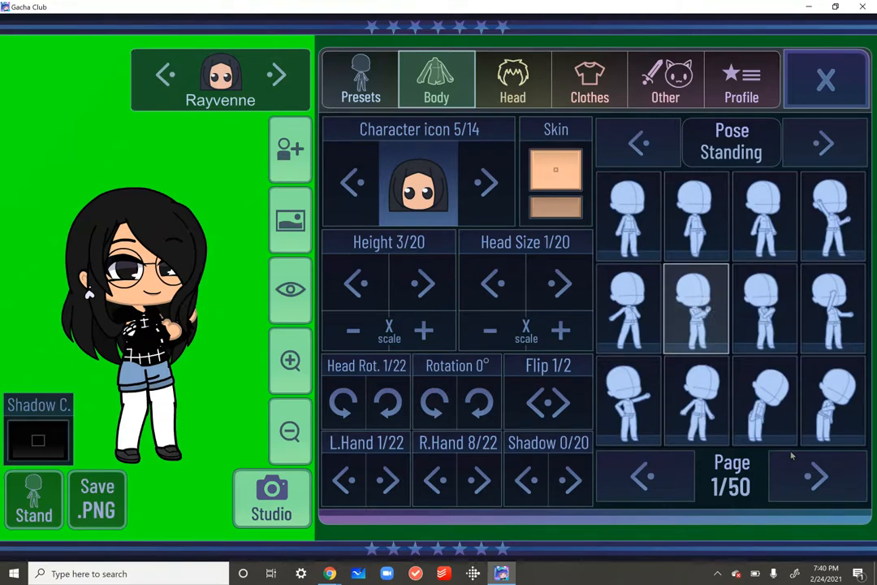
click(821, 85)
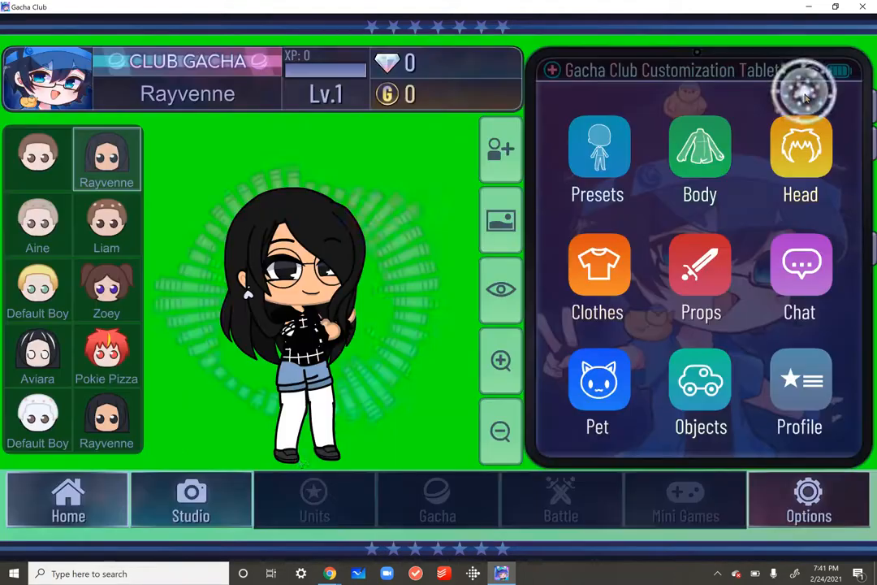
Go to the Studio and open the main background color for editing
click(178, 512)
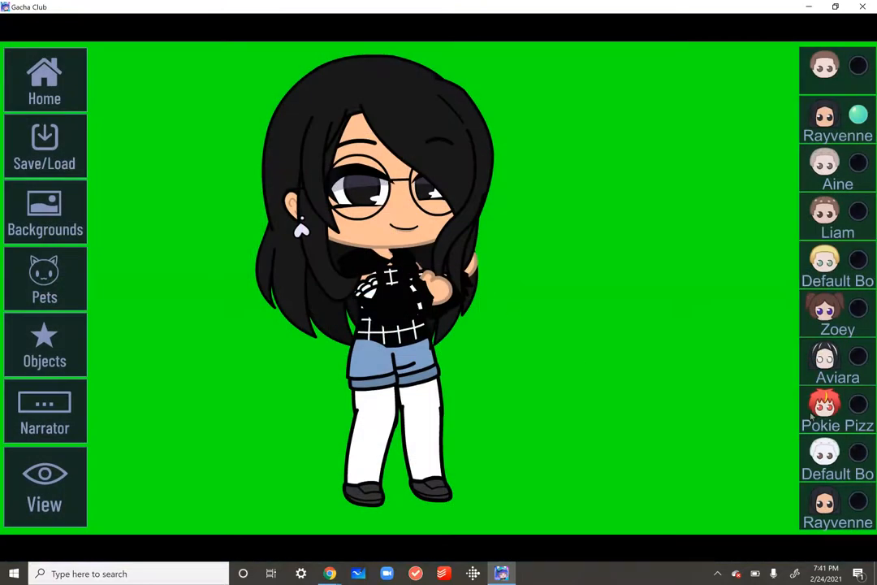
click(75, 221)
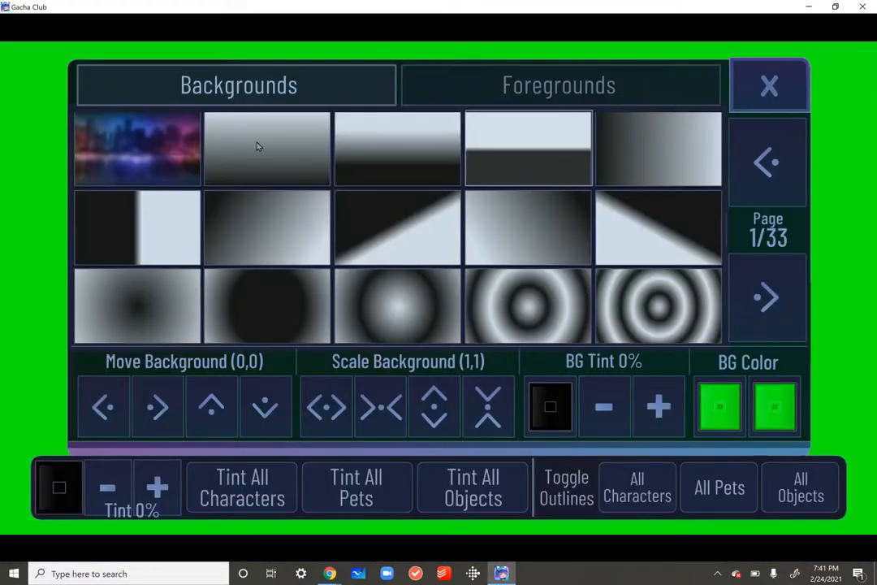
click(719, 407)
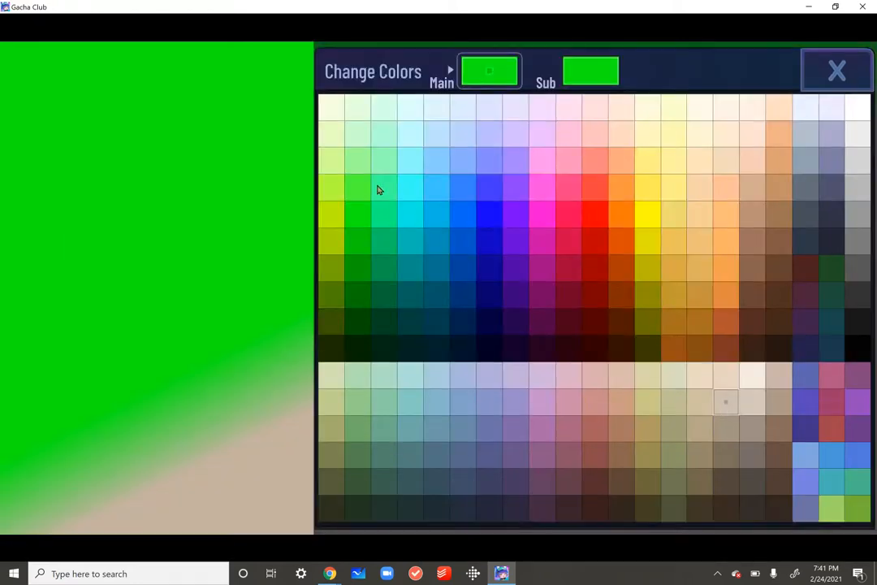
Try a lighter green for both the main and sub background colors
click(378, 189)
click(358, 188)
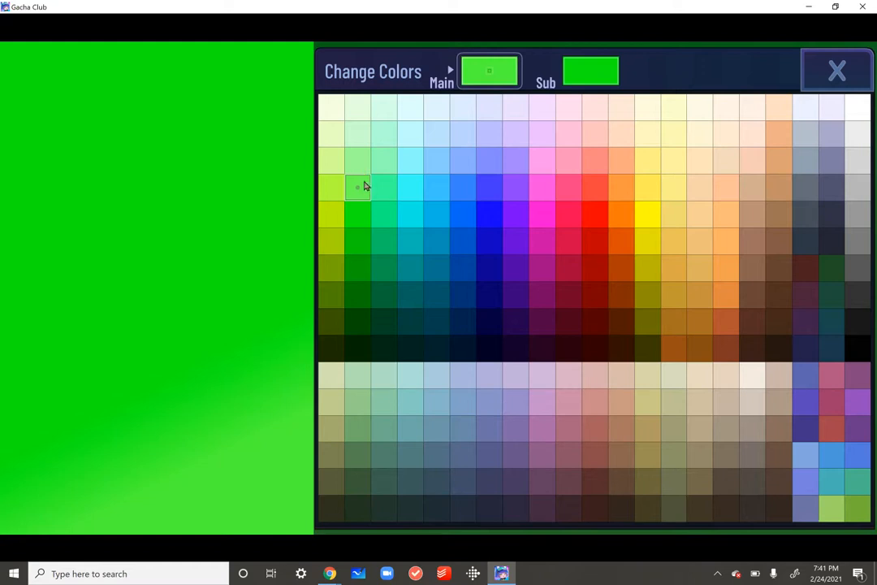
click(591, 73)
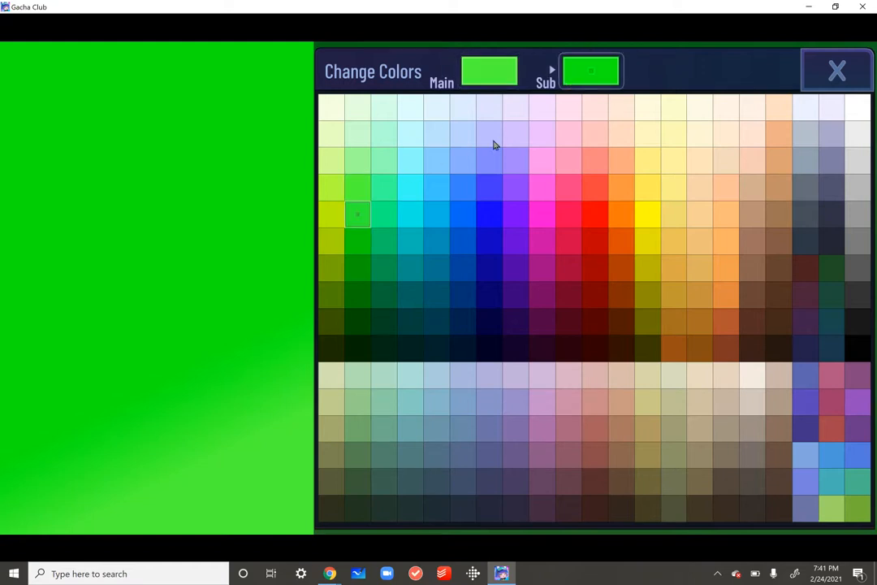
click(358, 190)
click(467, 72)
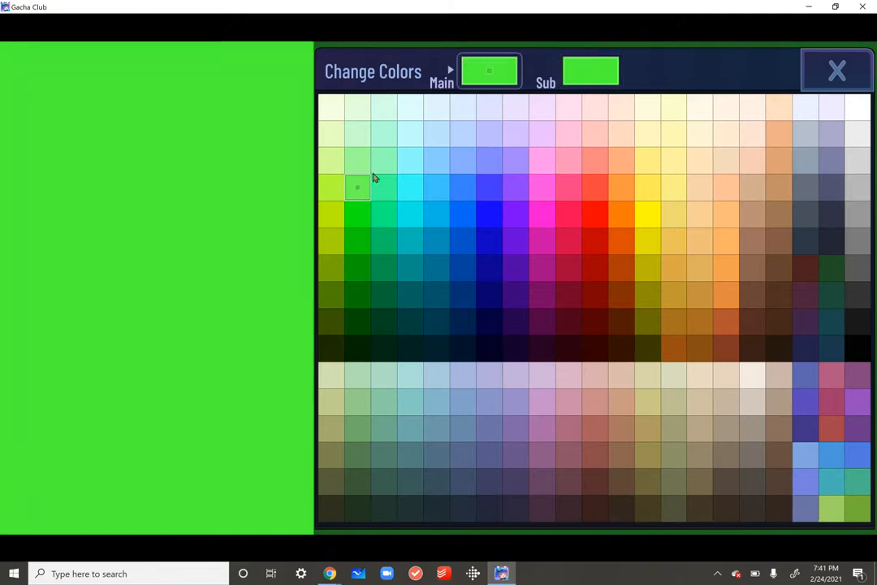
Set both the main and sub background colors to the saturated bright green and return to the Studio scene
click(335, 227)
click(358, 213)
click(587, 78)
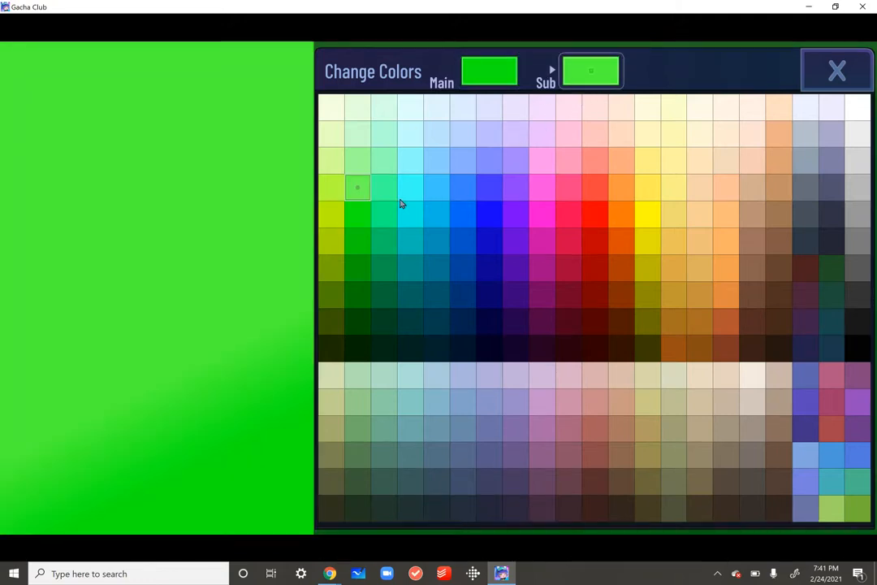
click(362, 216)
click(809, 63)
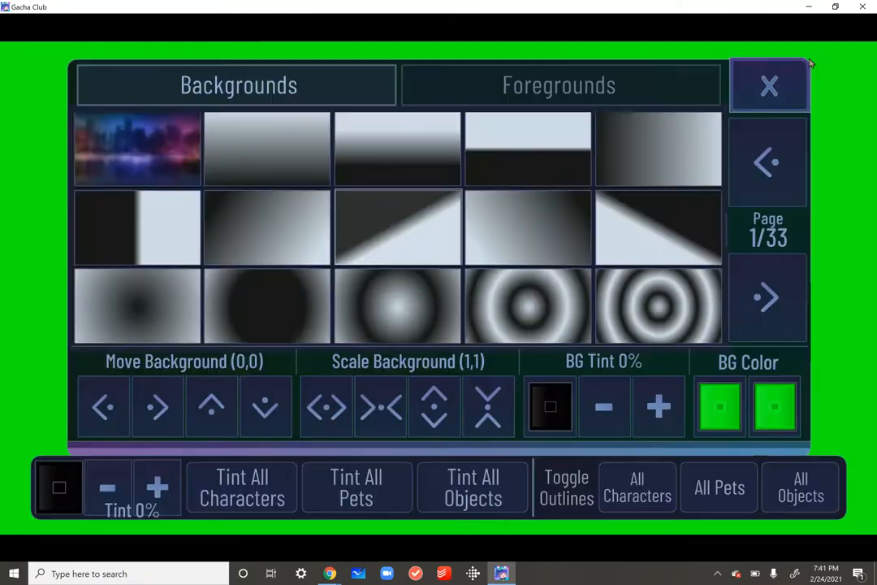
click(767, 87)
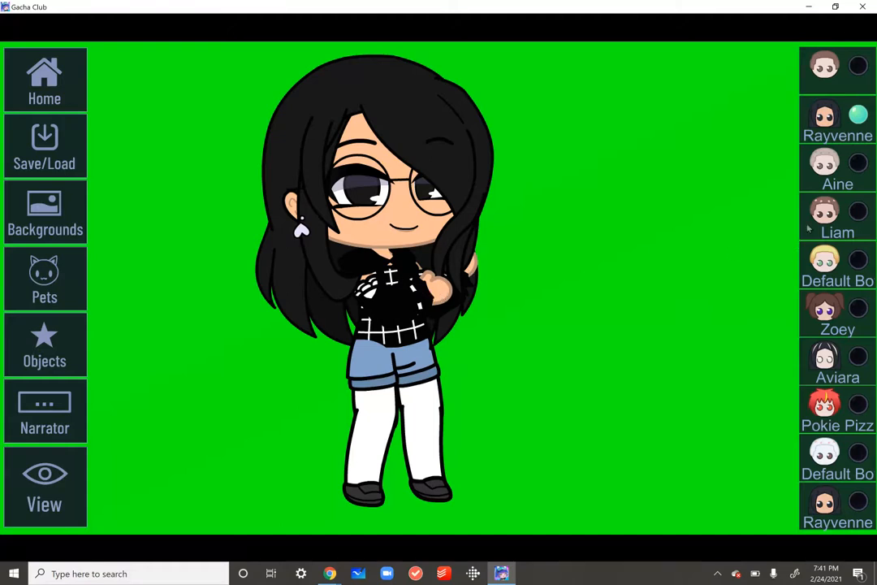
Move the black-haired character to the left side of the green scene and finish the move
click(833, 121)
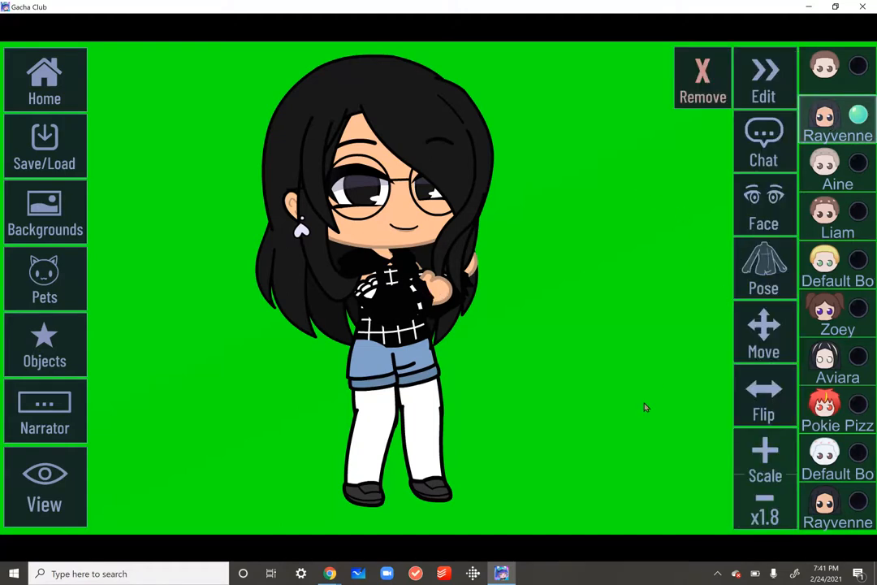
click(764, 337)
drag(403, 349, 176, 353)
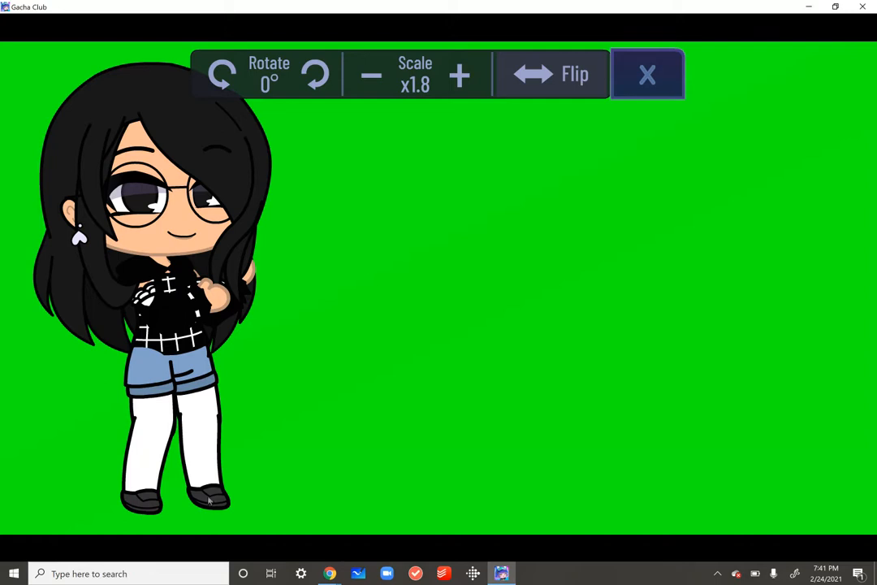
click(641, 81)
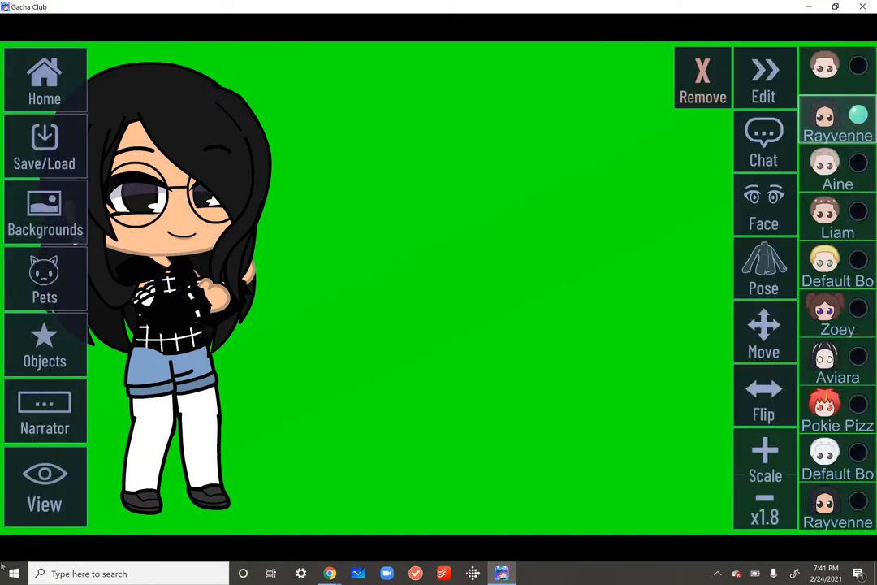
Hide the Studio controls and capture a rectangular snip of the entire green scene with the character
click(47, 503)
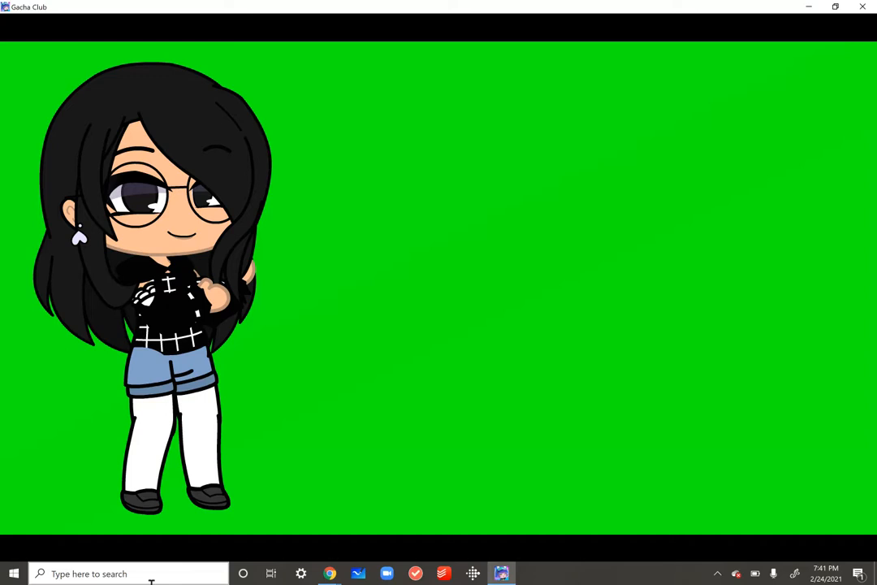
key(super+shift+s)
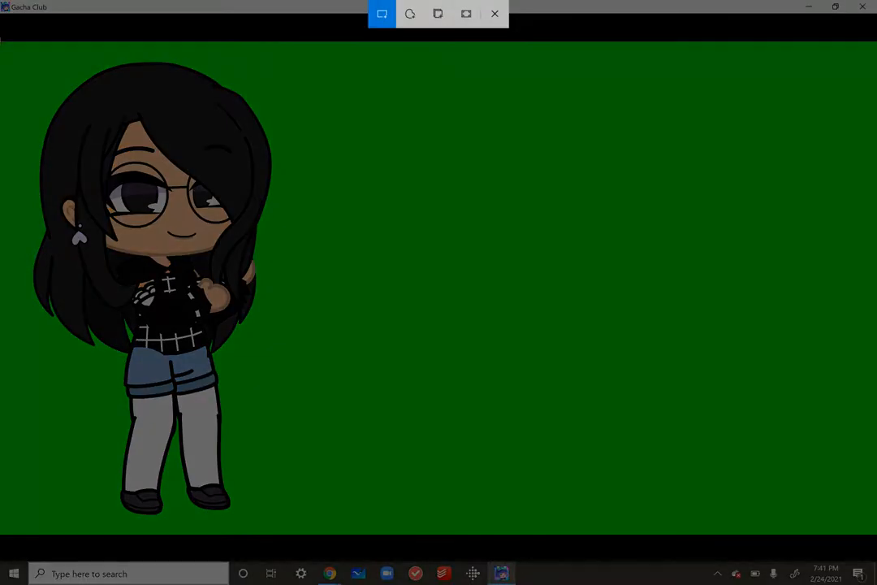
mouse_move(2, 37)
mouse_down()
mouse_move(380, 251)
mouse_move(875, 470)
mouse_move(876, 535)
mouse_up()
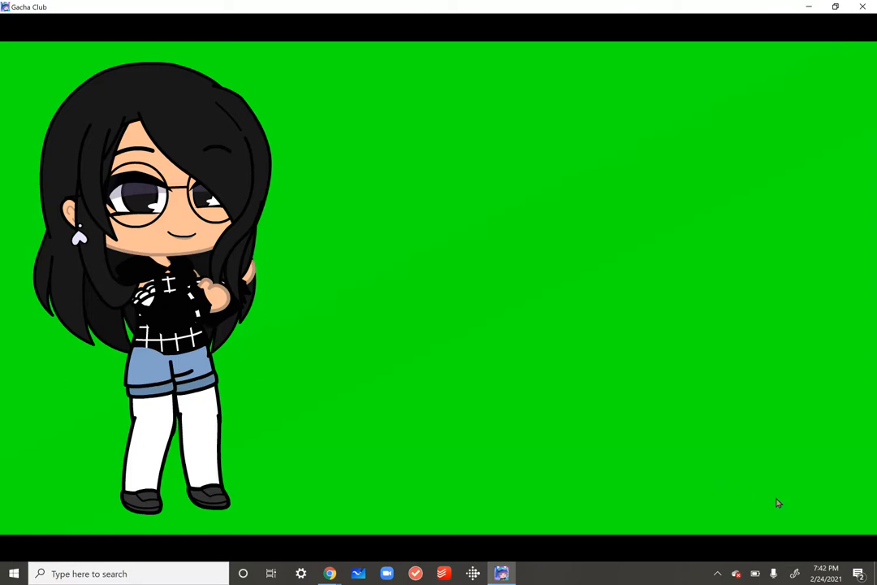
Open the captured snip in Snip & Sketch and crop away the thin black edges above and below the green scene
click(858, 573)
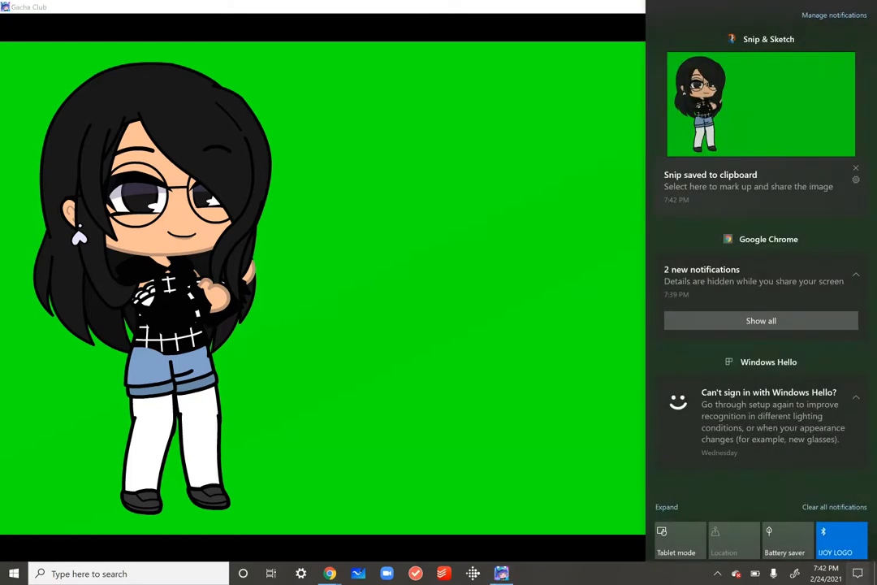
click(683, 89)
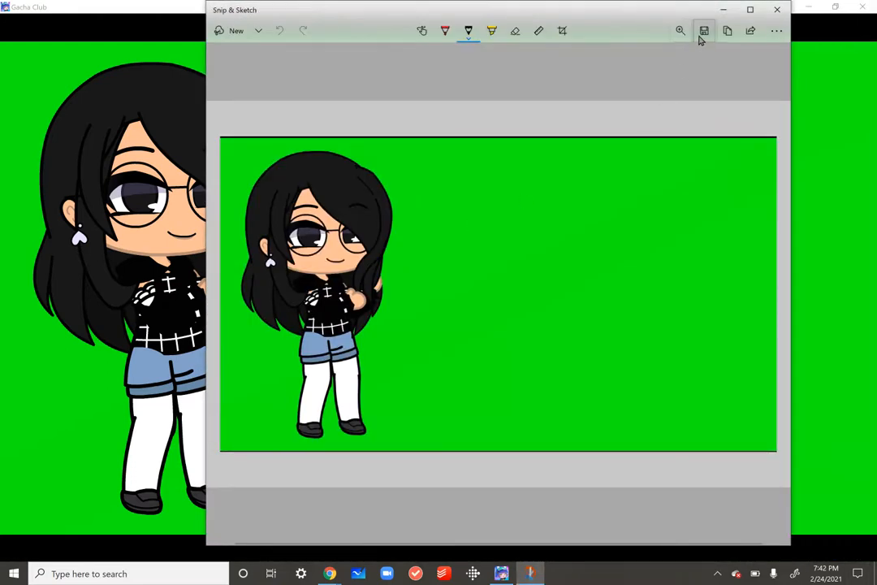
click(561, 33)
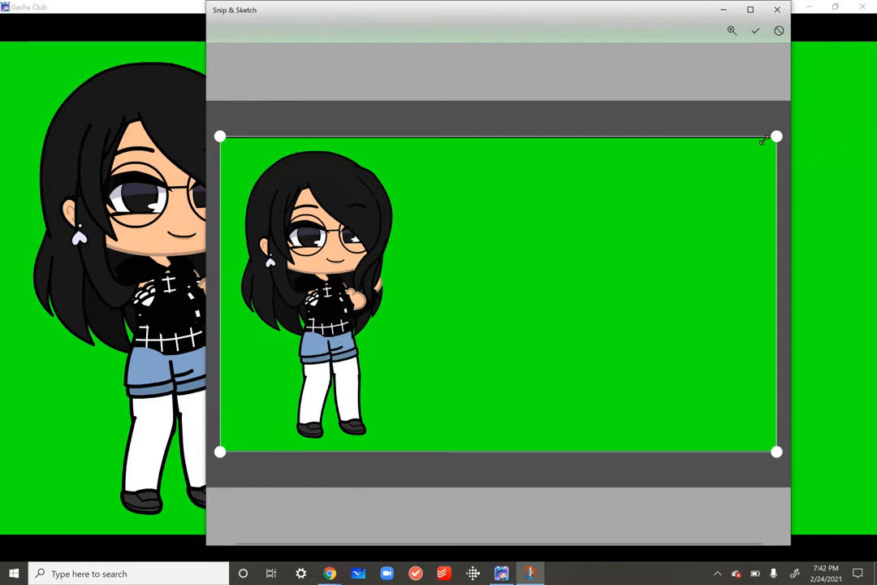
drag(770, 132, 776, 138)
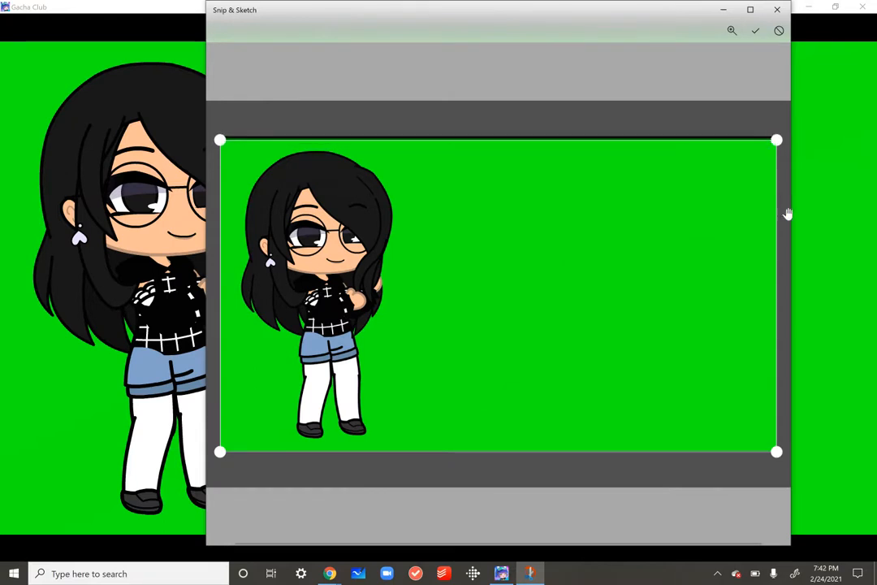
drag(777, 449, 776, 447)
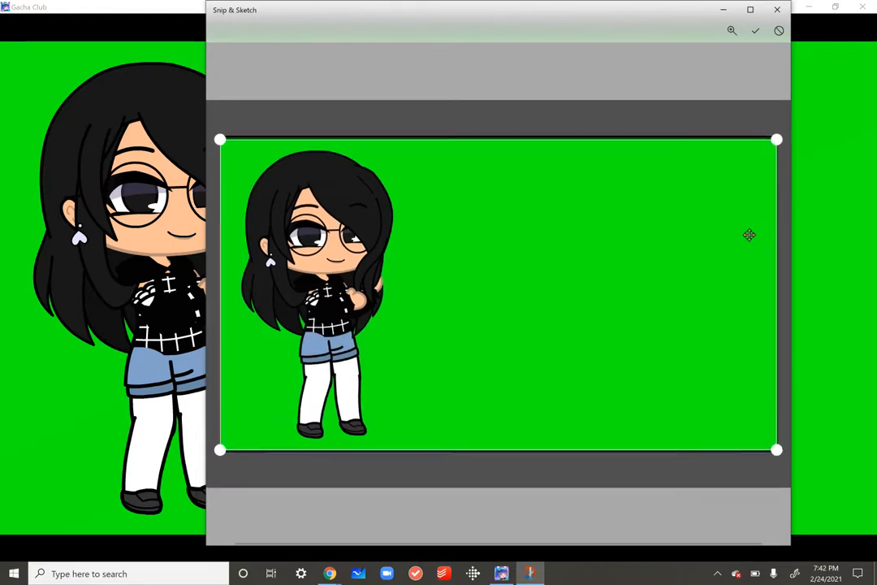
click(756, 30)
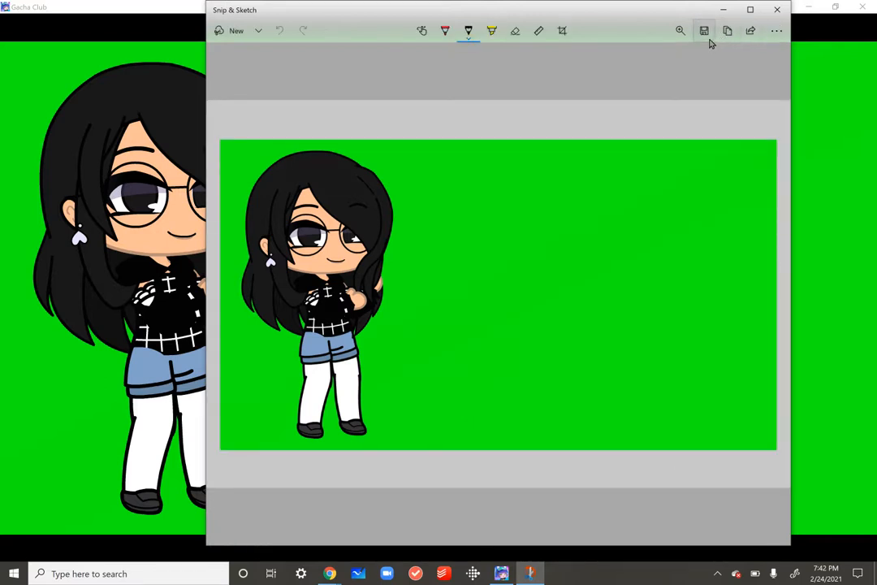
Save the cropped character snip and close Snip & Sketch
click(704, 31)
click(475, 232)
click(778, 10)
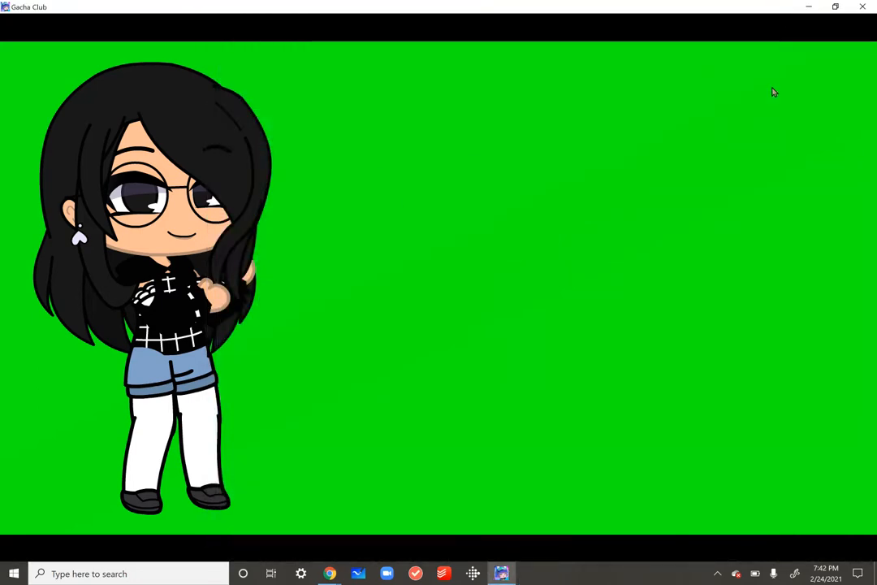
Switch to Chrome and search Google for "aesthetic backgrounds"
click(810, 8)
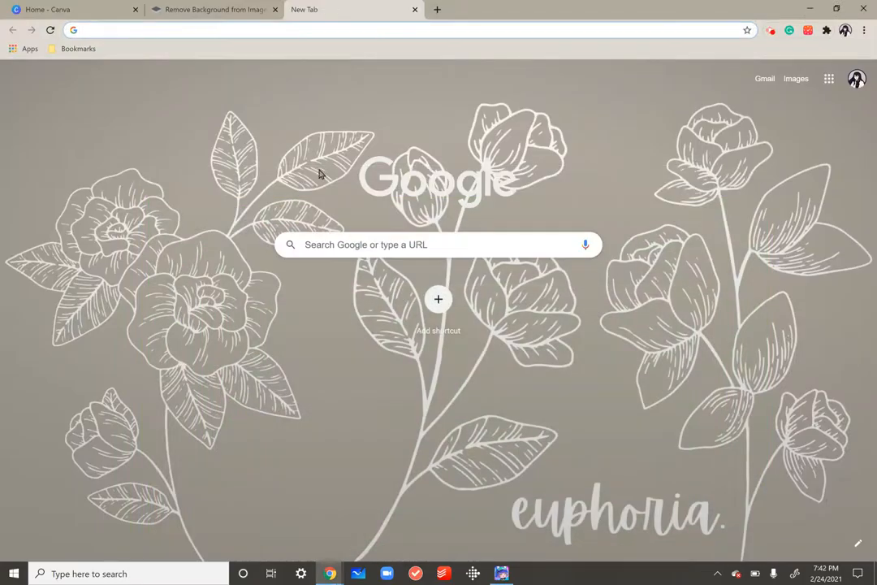
click(172, 33)
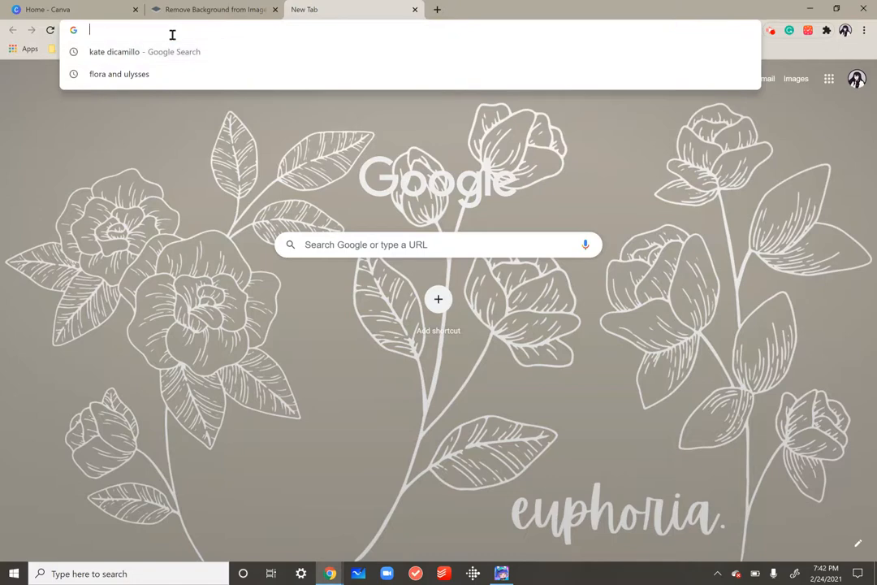
text(g)
key(BackSpace)
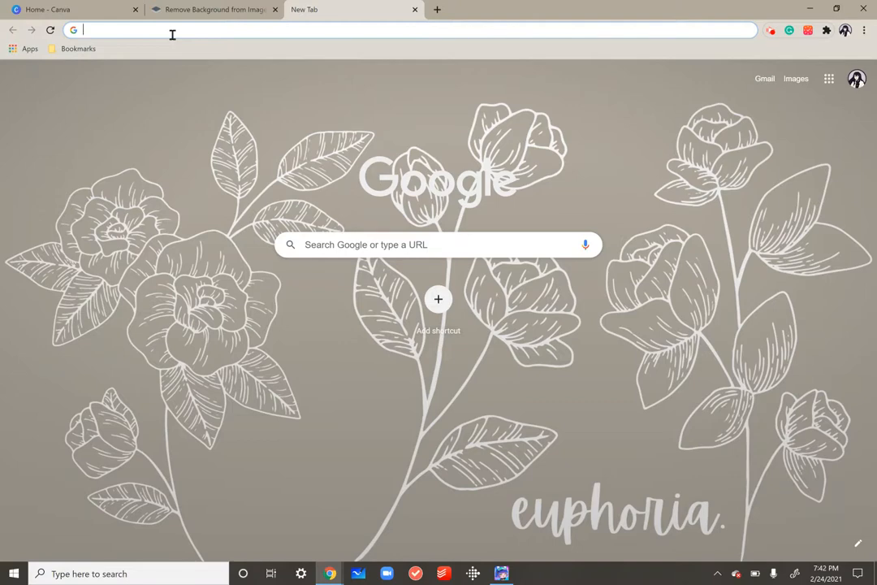
text(aesthetic)
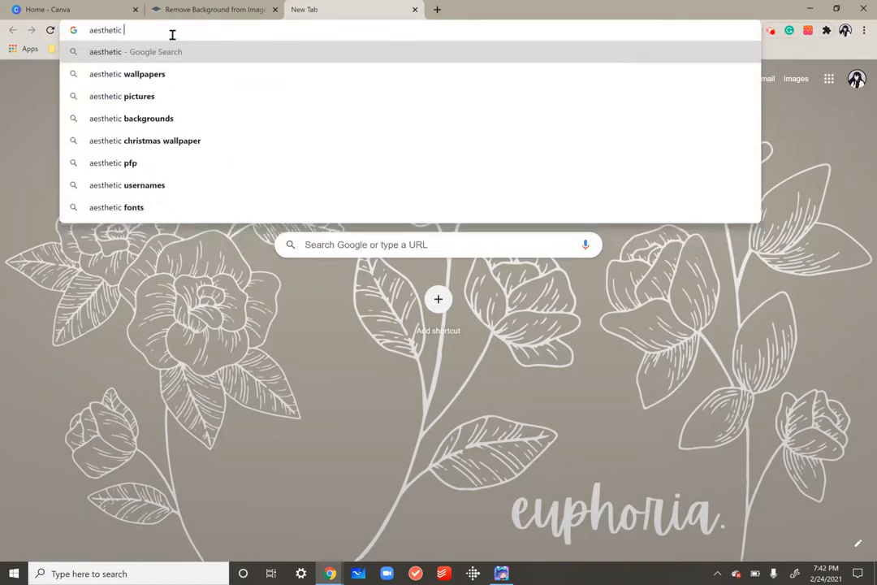
key(Down)
key(Down)
key(Down)
key(Return)
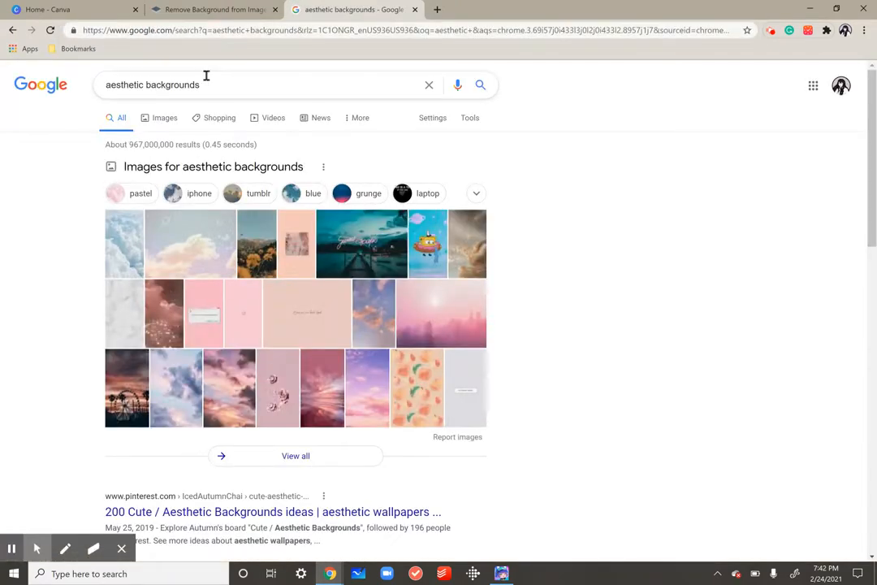
Refine the search to "aesthetic backgrounds dark" and show the image results
click(211, 82)
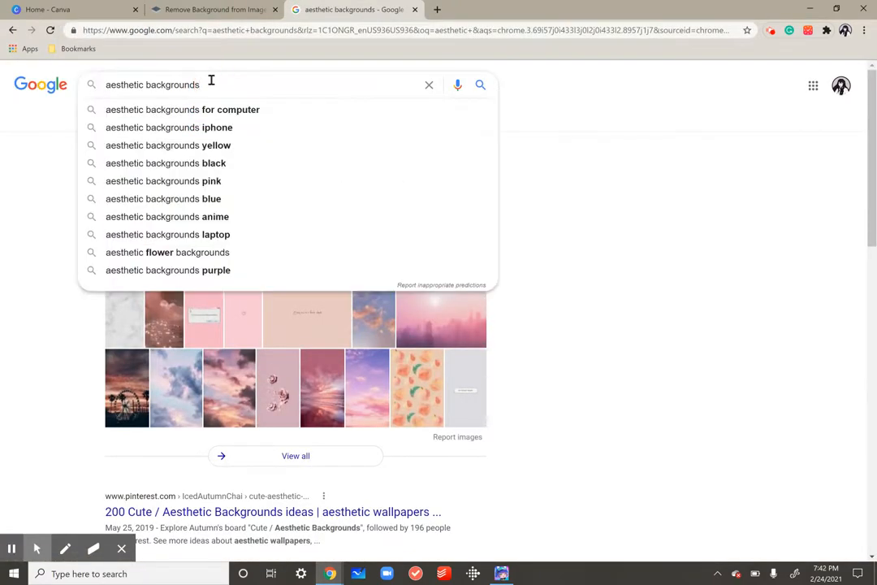
text(blac)
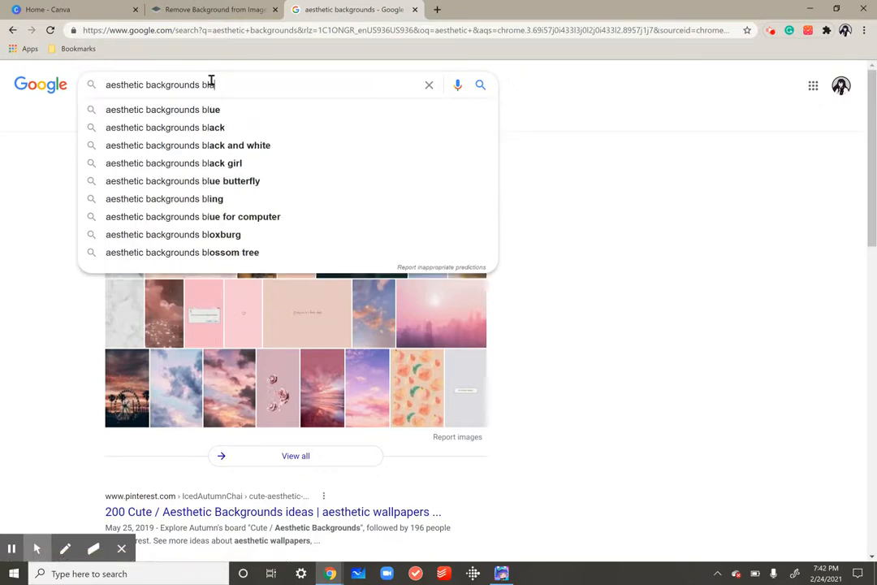
key(BackSpace)
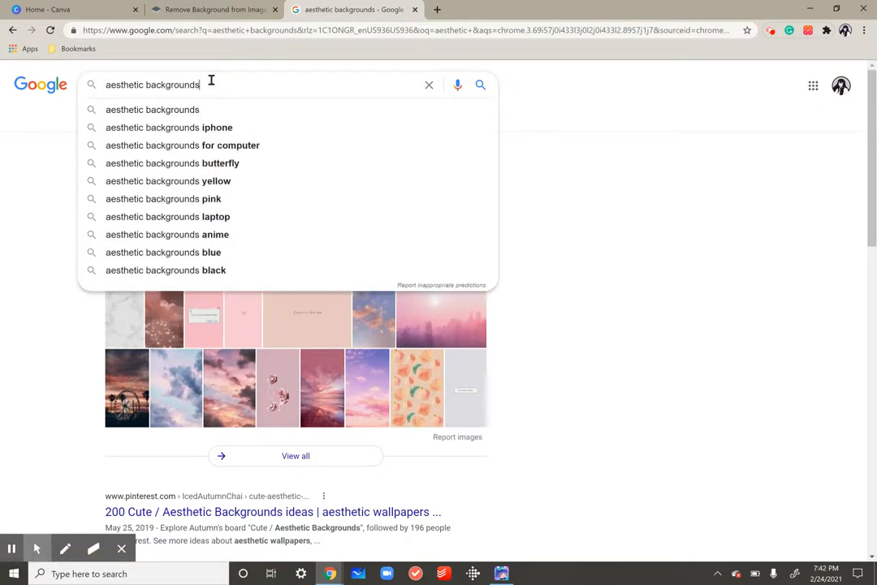
text(dark)
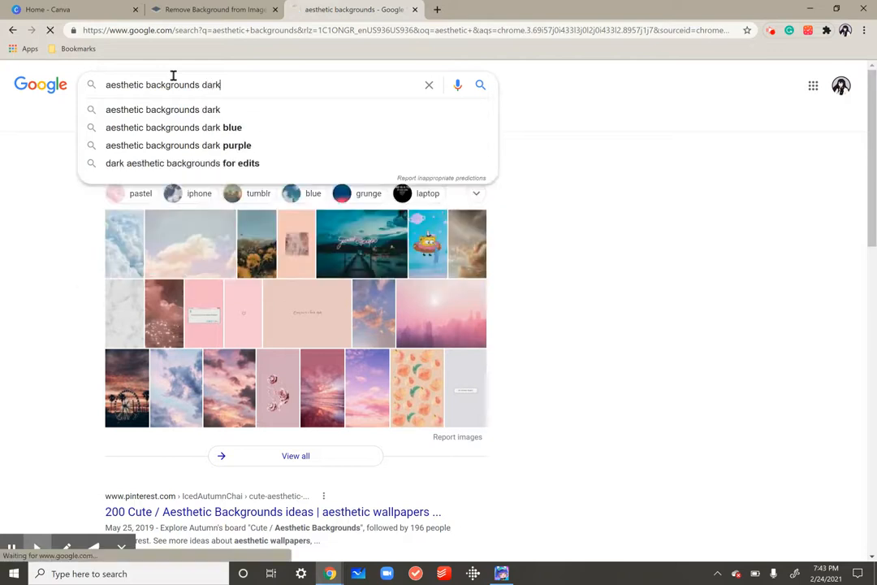
key(Return)
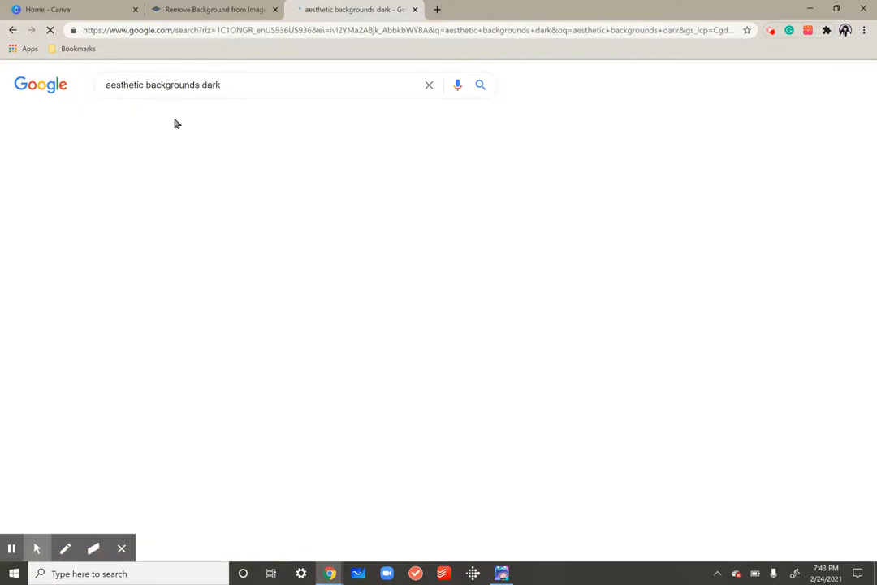
click(164, 118)
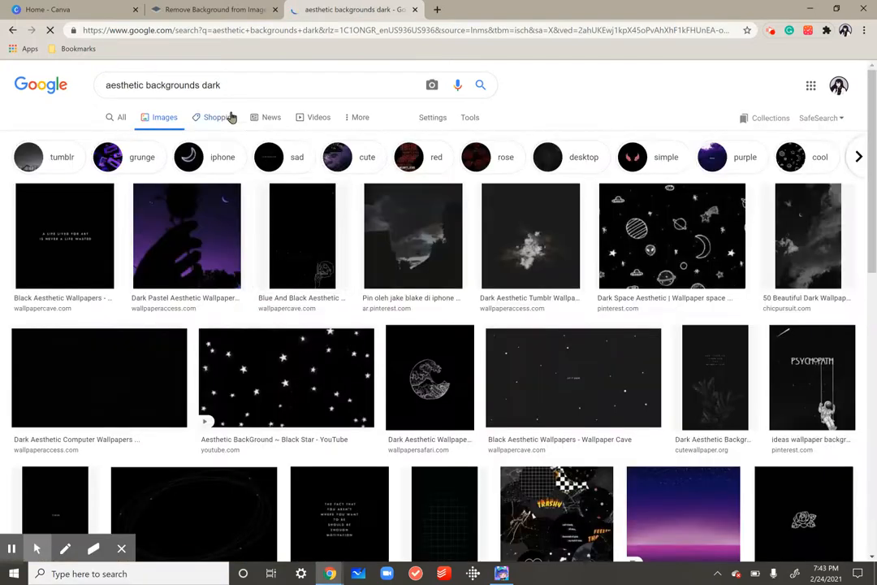
Narrow the image search to "aesthetic backgrounds dark blue"
click(240, 85)
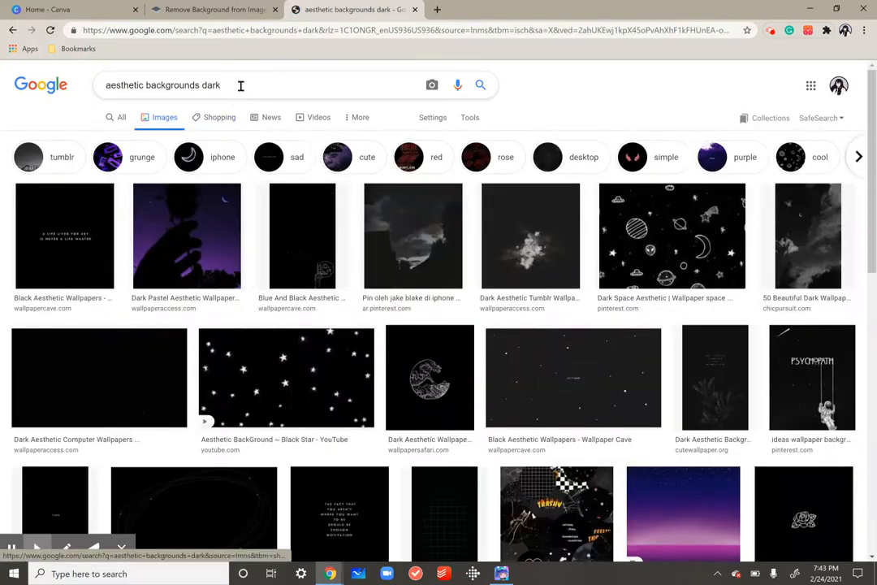
text(blue)
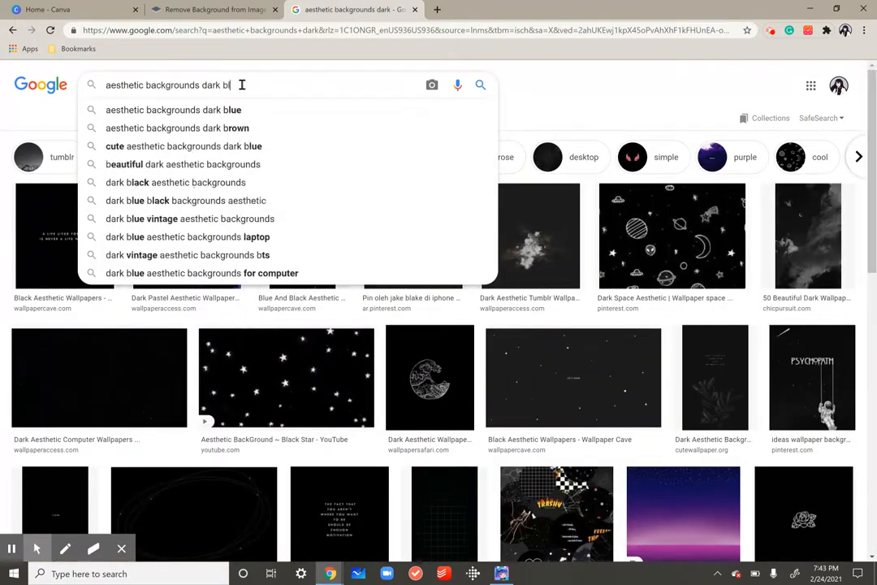
key(Return)
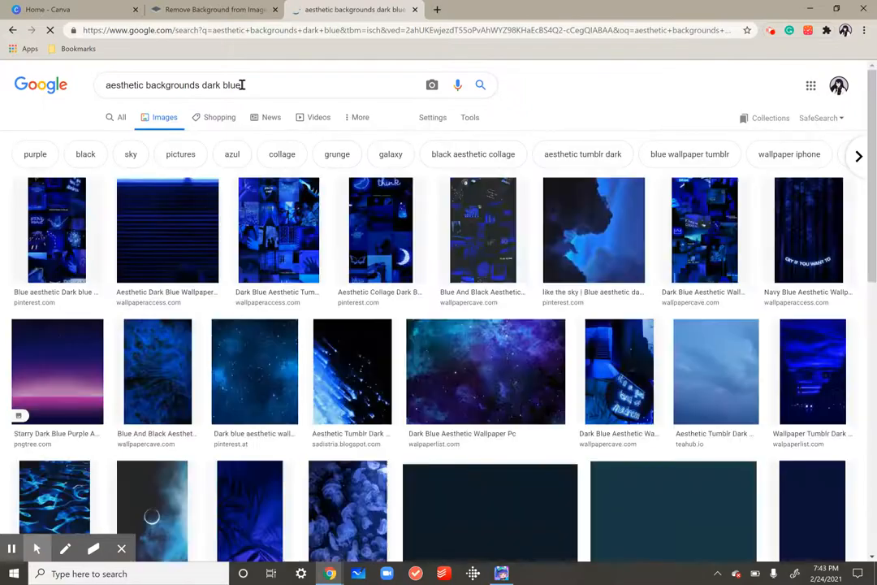
Preview several dark blue wallpapers and select the 1280 × 800 wet bridge scene with street lamps from WallpaperAccess
scroll(352, 380, down, 3)
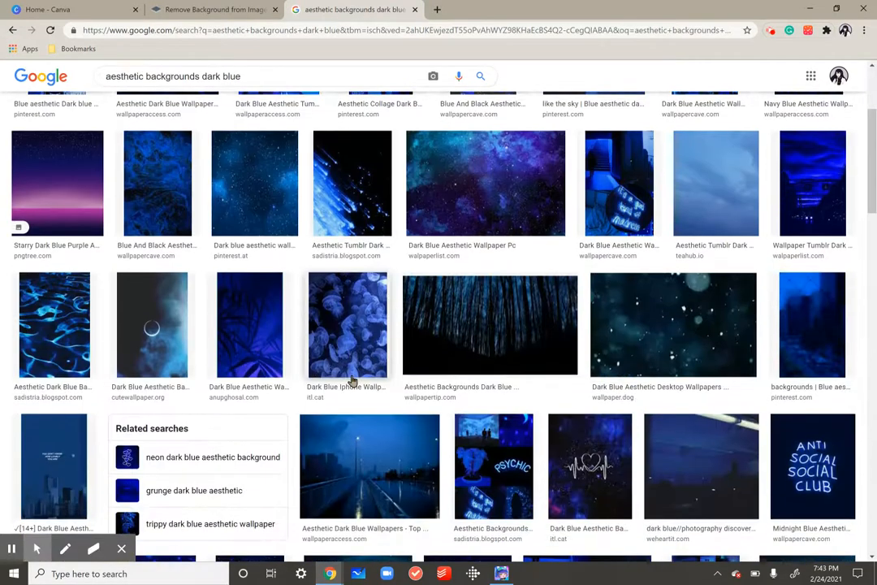
click(666, 341)
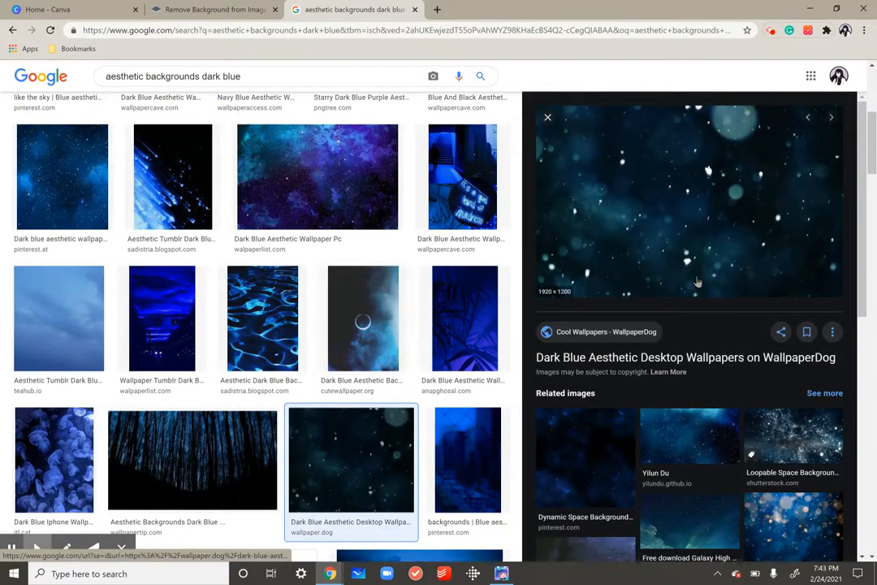
click(467, 463)
key(Right)
key(Right)
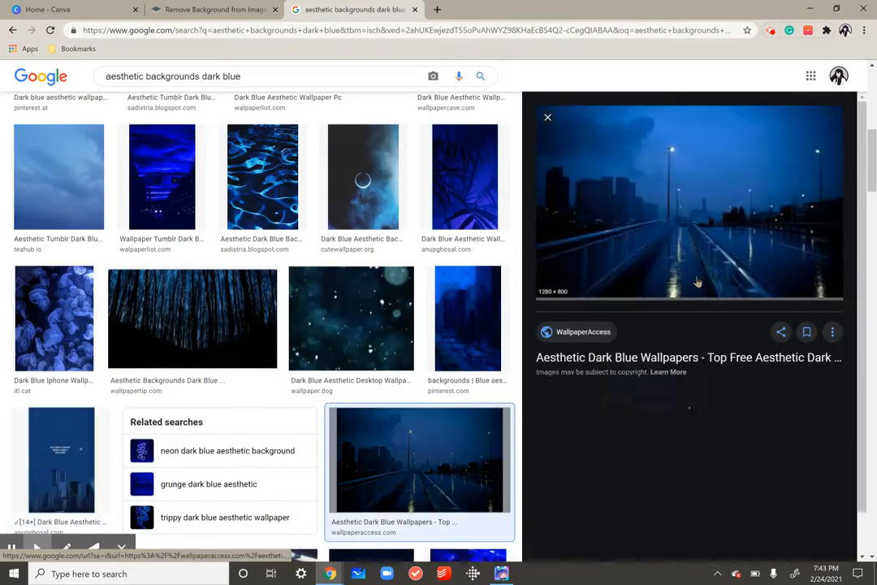
key(Right)
right_click(696, 281)
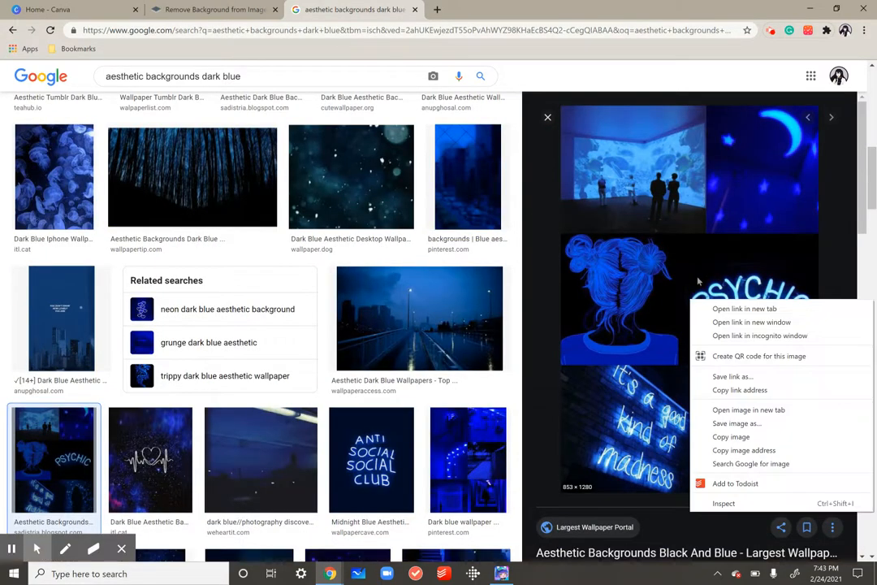
click(419, 318)
right_click(667, 227)
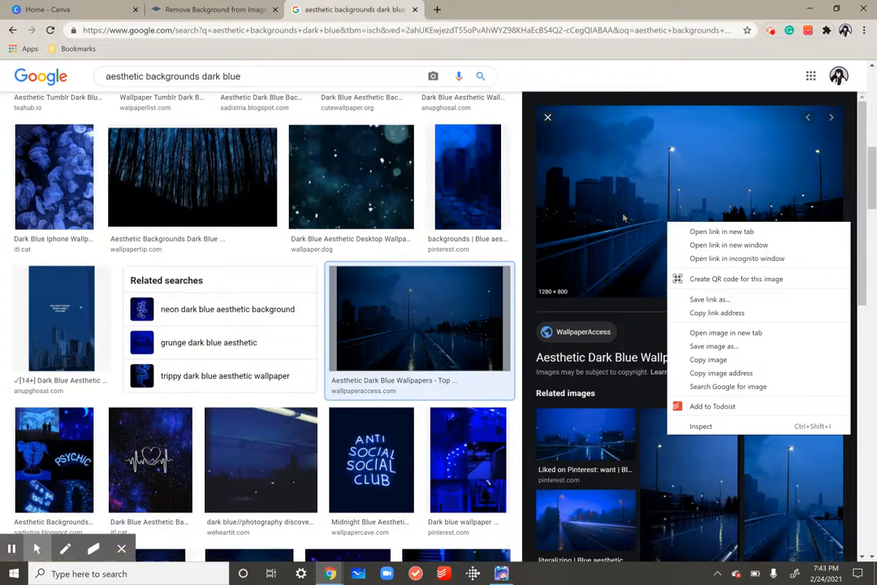
click(618, 81)
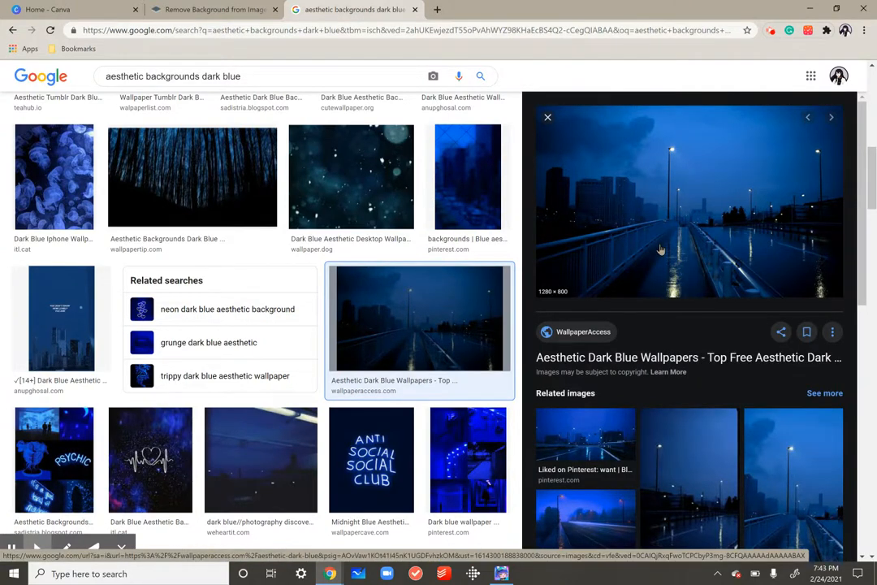
Save the wet bridge wallpaper as the JPEG image 768599 in the Screenshots folder and dismiss the download notice
right_click(647, 198)
click(687, 318)
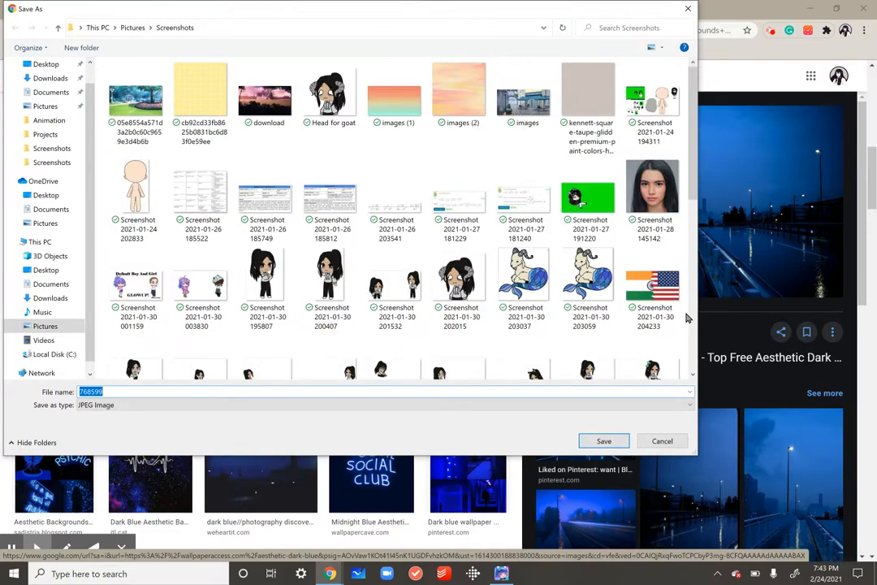
key(Return)
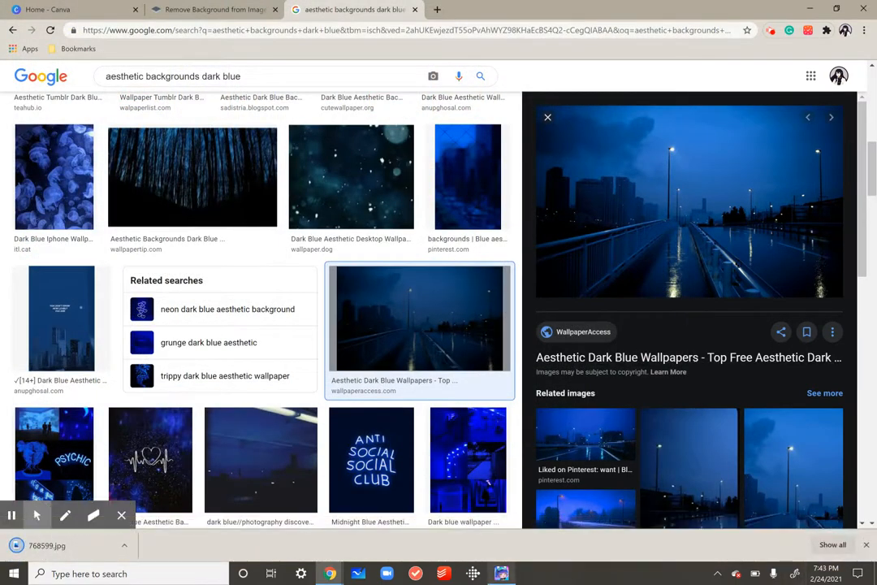
click(866, 545)
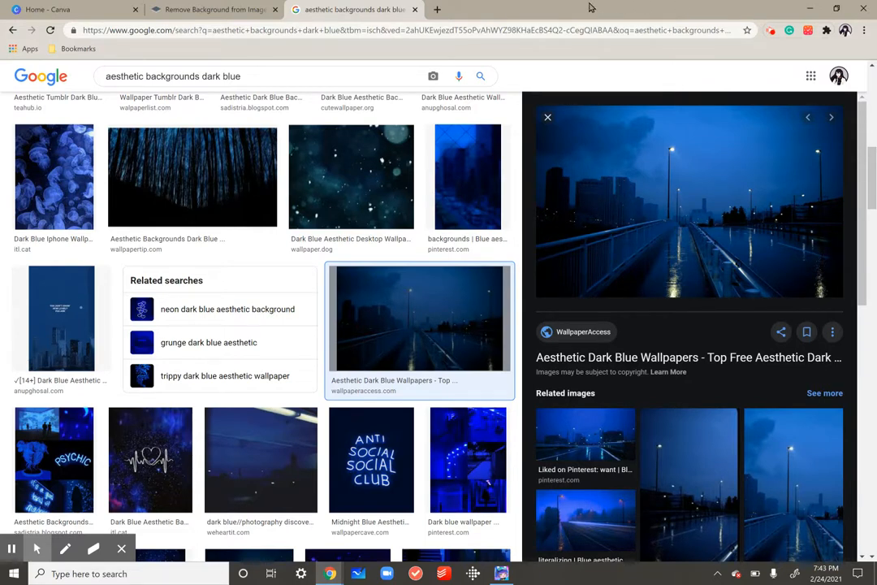
Close the wallpaper image search and go to the remove.bg website
click(414, 13)
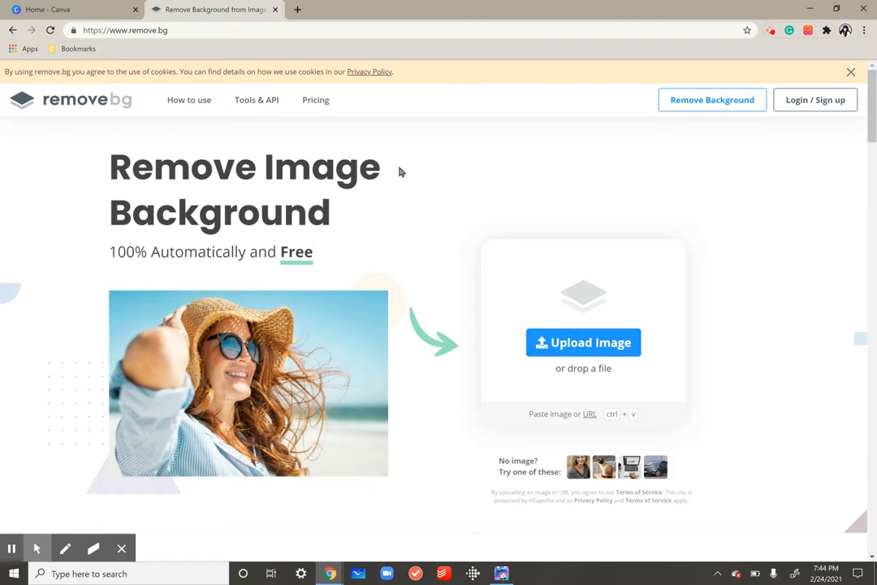
click(297, 11)
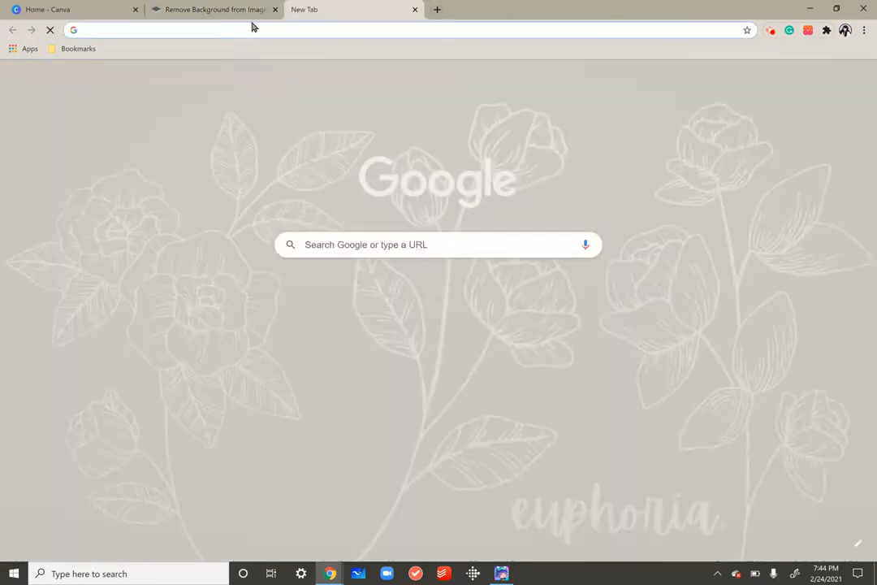
text(re)
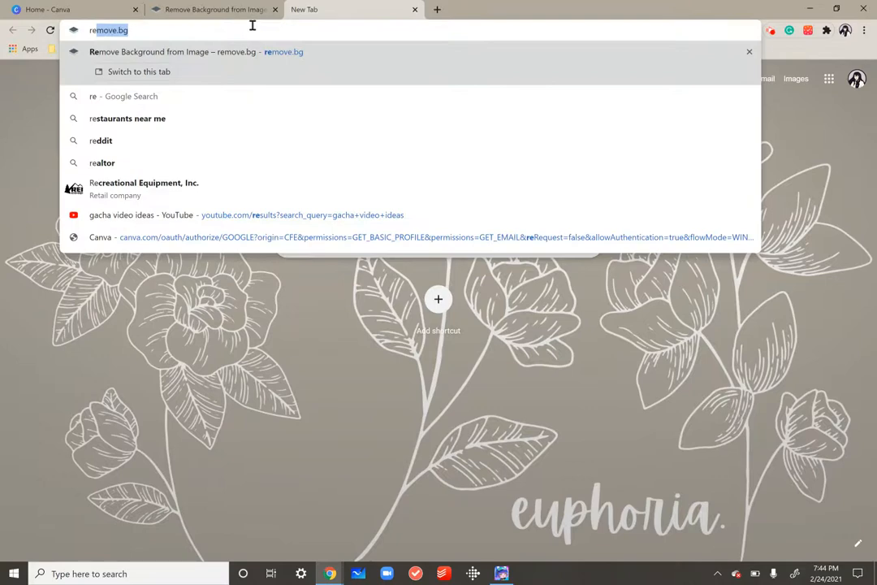
key(Return)
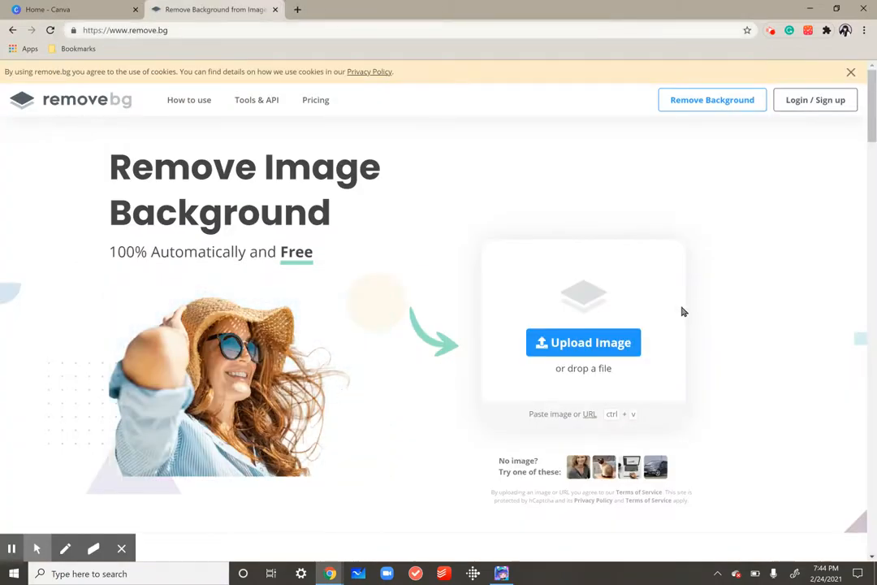
click(615, 339)
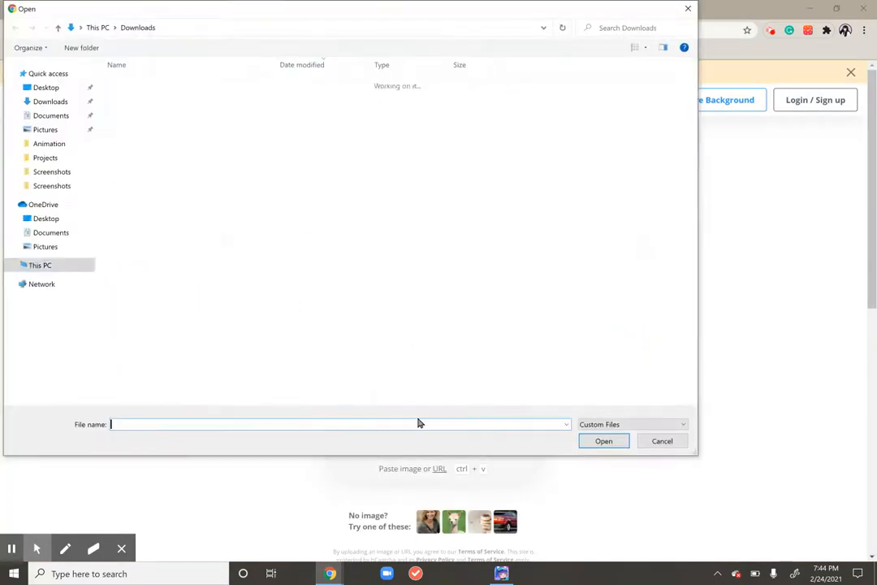
click(174, 96)
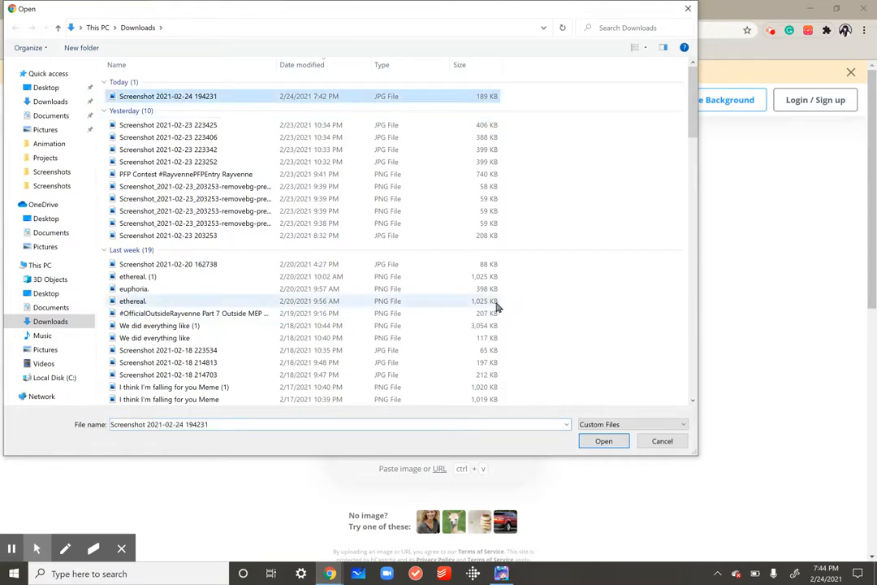
click(605, 441)
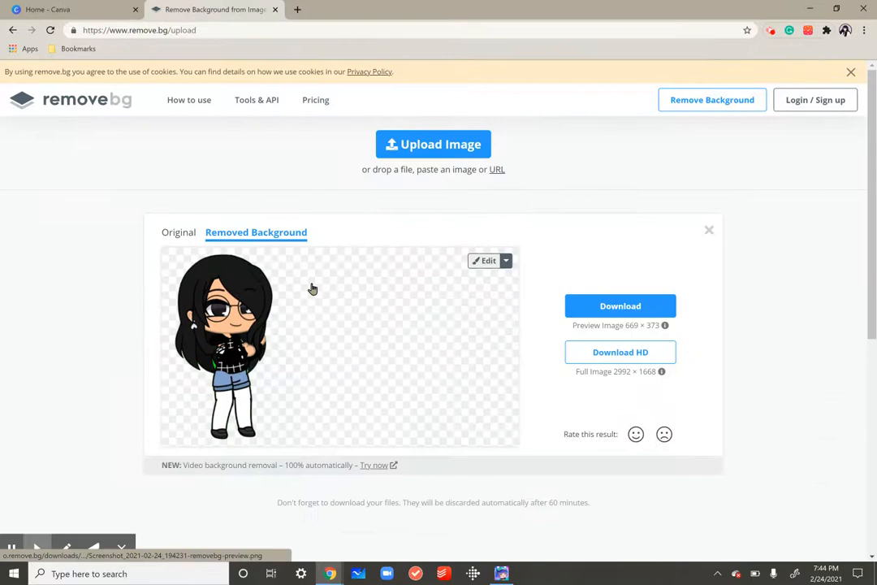
Open the cutout for manual erasing and set the eraser brush to its smallest size
scroll(245, 358, down, 1)
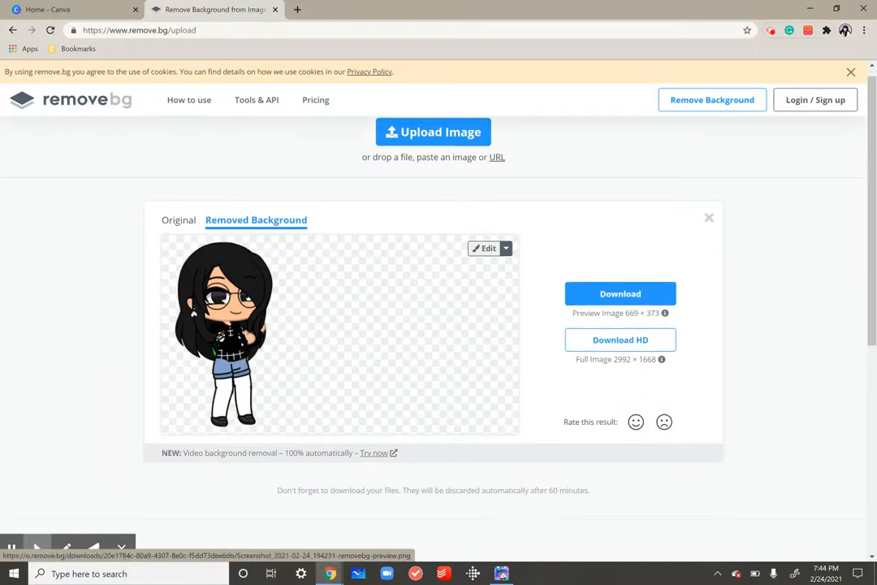
scroll(79, 350, up, 5)
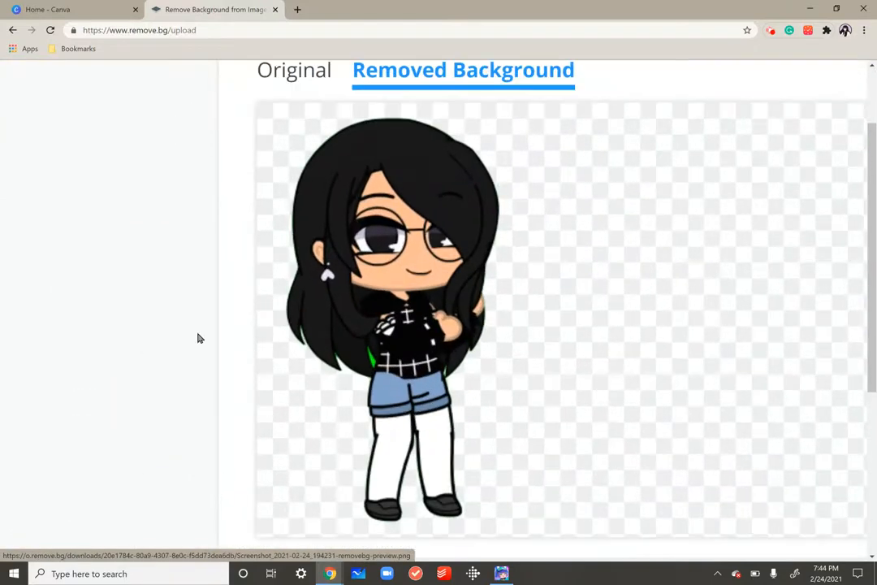
scroll(150, 303, down, 5)
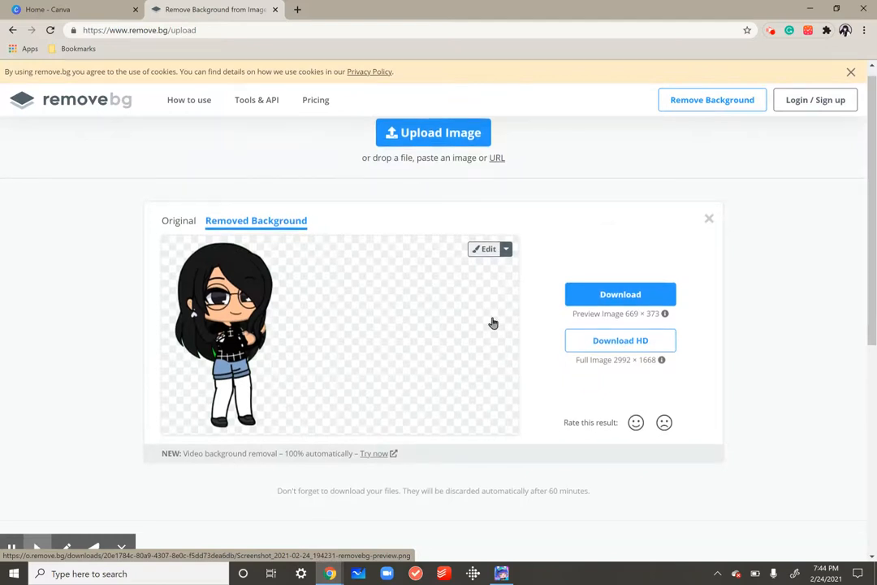
click(486, 248)
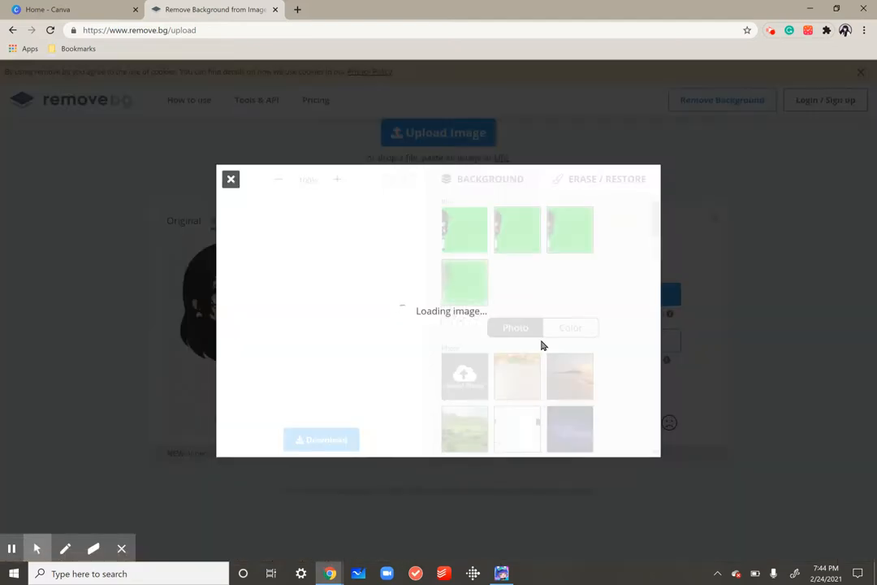
click(692, 180)
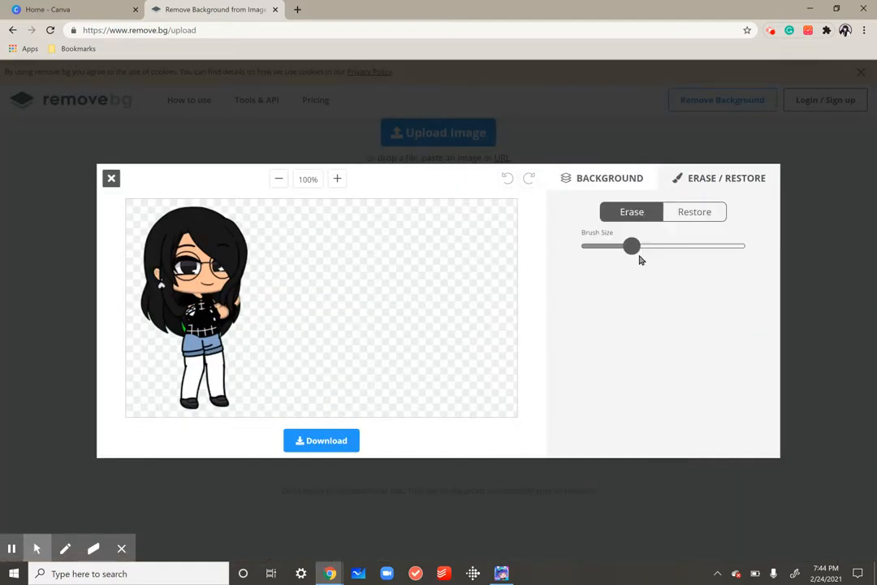
drag(632, 246, 521, 246)
click(579, 249)
Erase the leftover green patch between the character's hair and the black sweater, just above the shorts
click(335, 178)
click(336, 177)
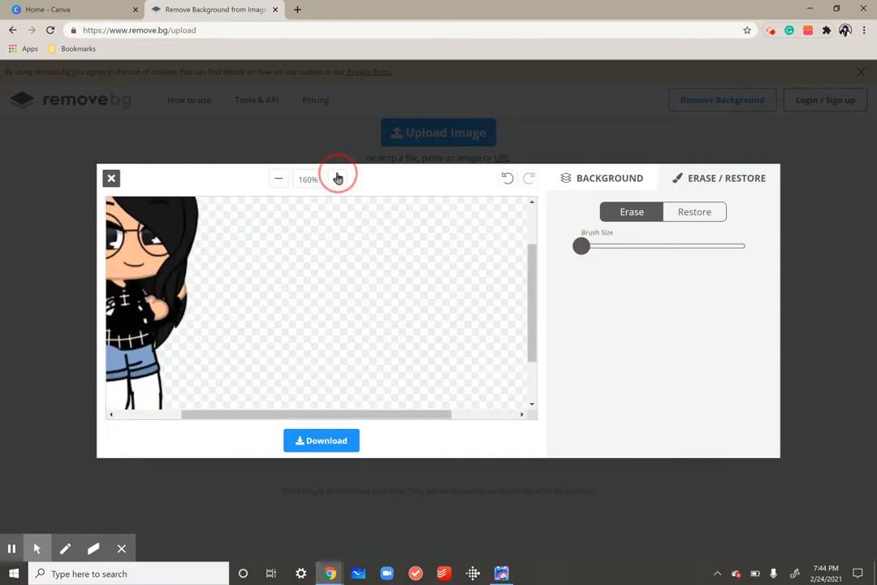
click(337, 178)
click(338, 178)
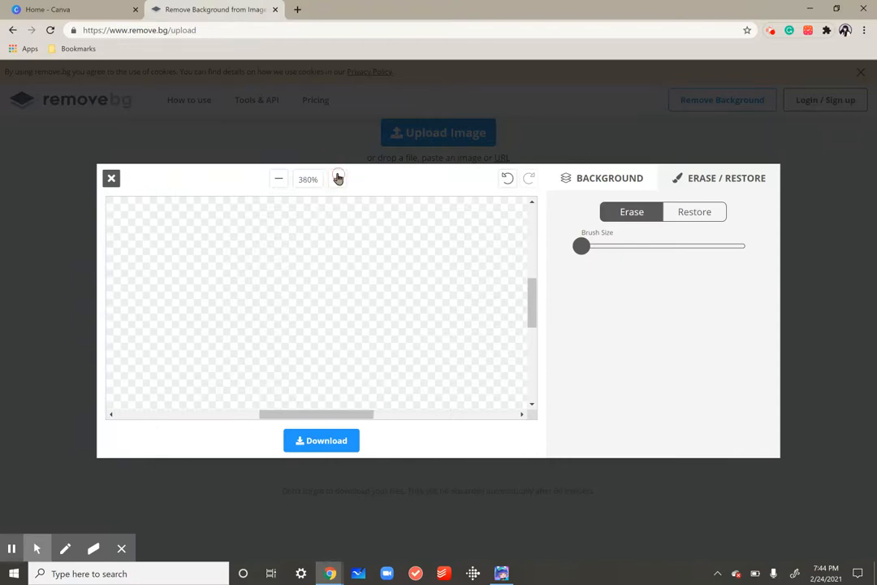
scroll(290, 263, right, 5)
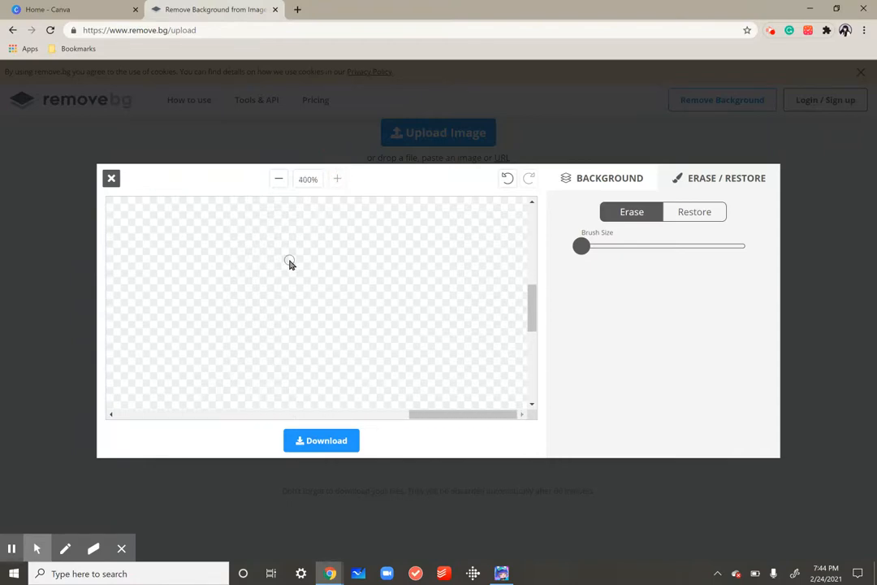
scroll(290, 262, left, 1)
scroll(341, 350, down, 5)
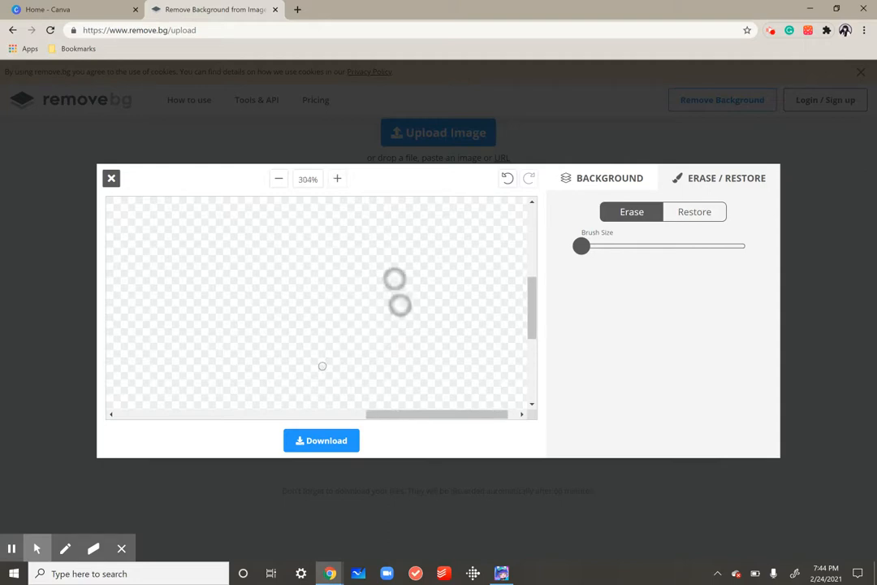
scroll(437, 281, down, 5)
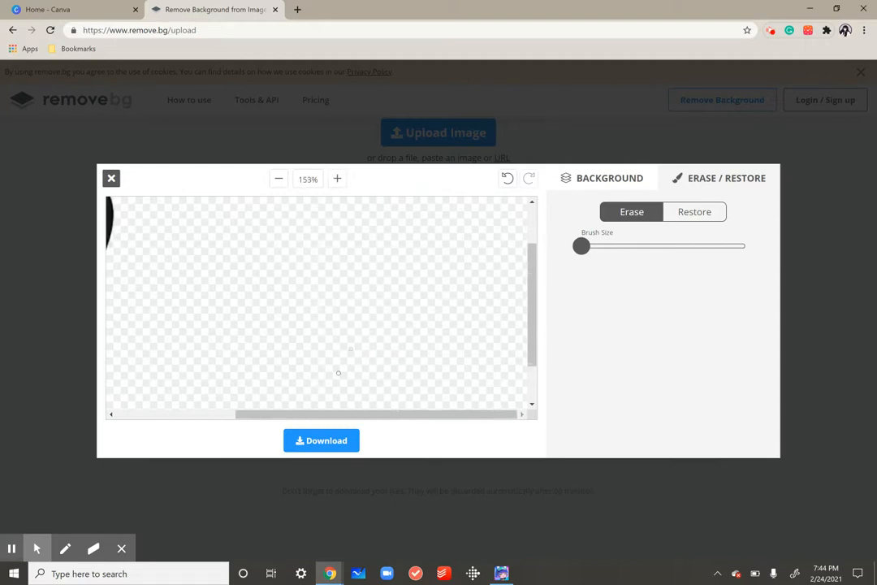
scroll(303, 340, down, 2)
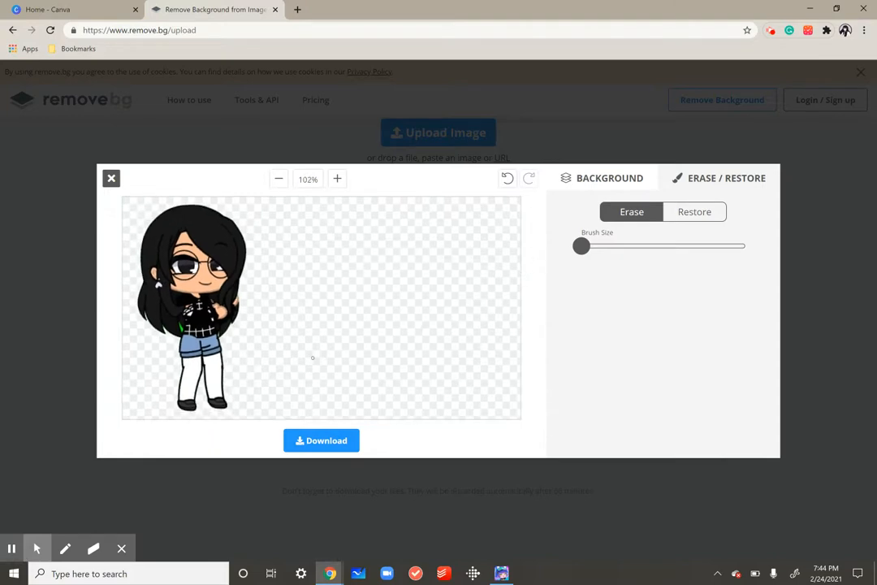
scroll(119, 377, up, 2)
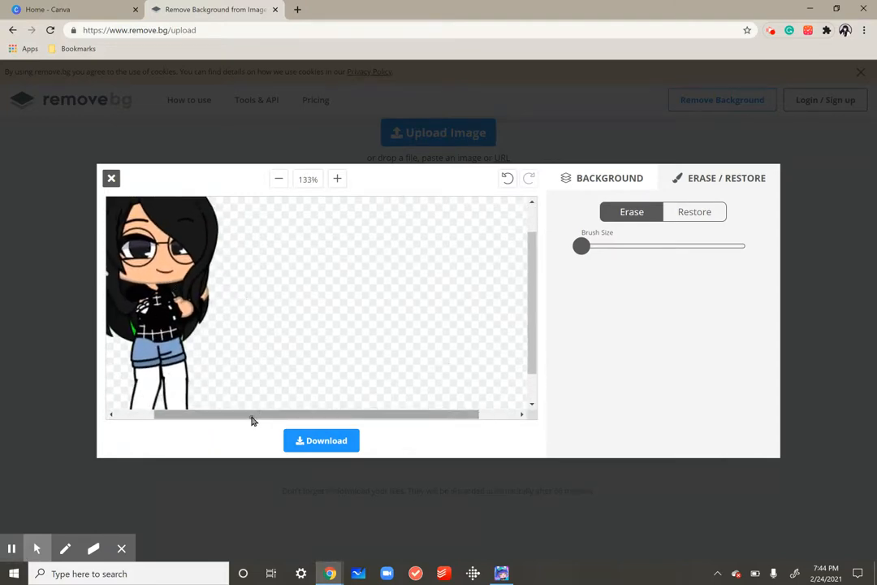
drag(252, 416, 173, 416)
drag(536, 354, 535, 354)
click(340, 178)
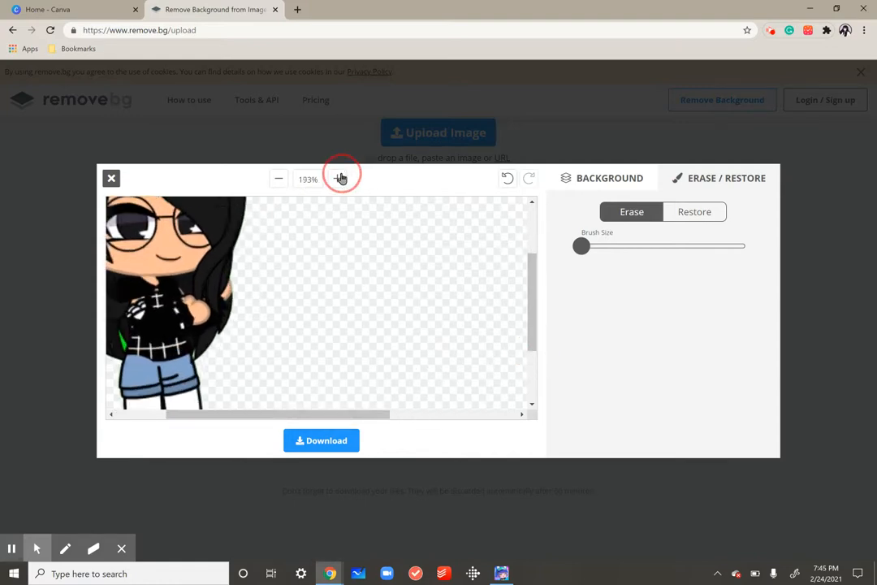
click(340, 178)
click(340, 178)
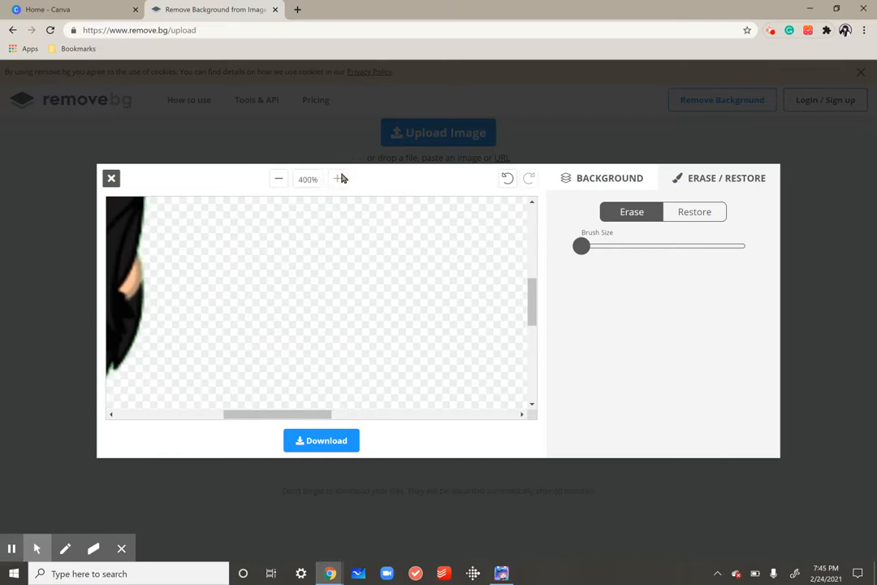
drag(256, 419, 120, 430)
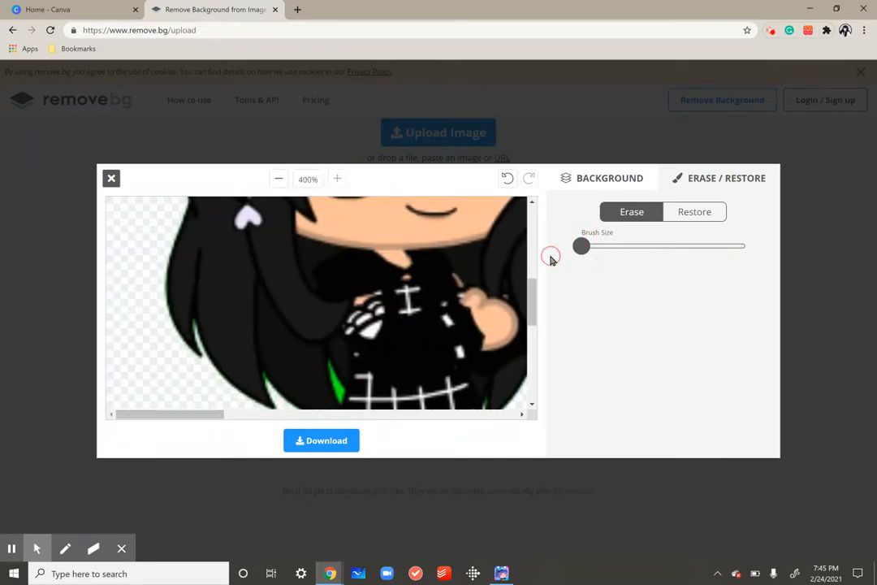
drag(540, 306, 533, 316)
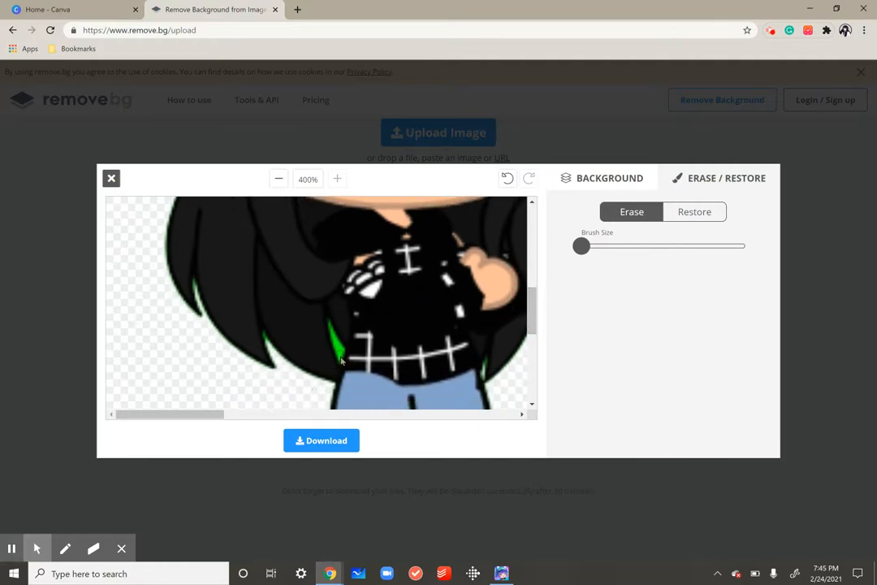
mouse_move(340, 363)
mouse_down()
mouse_move(329, 329)
mouse_move(341, 362)
mouse_up()
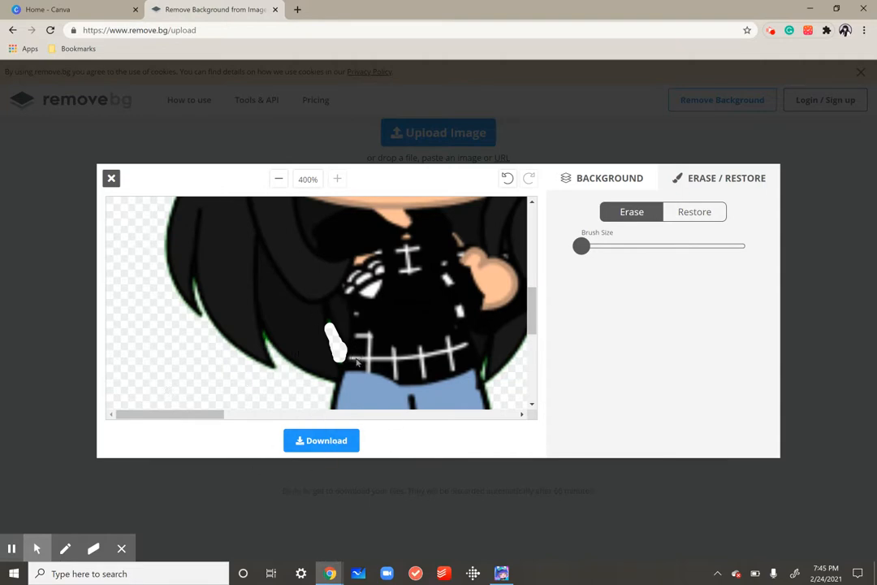
Download the cleaned-up character cutout and close the image editor
click(298, 438)
click(428, 311)
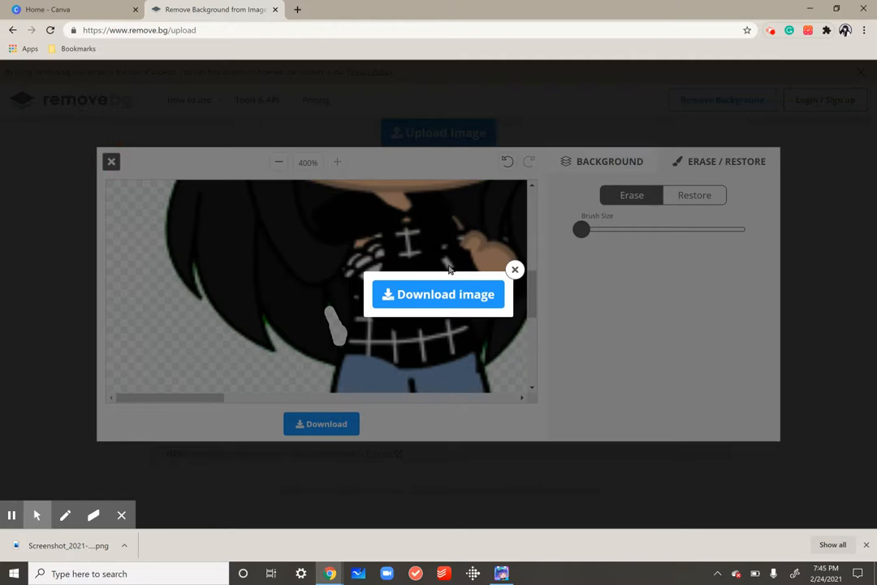
click(517, 268)
click(111, 161)
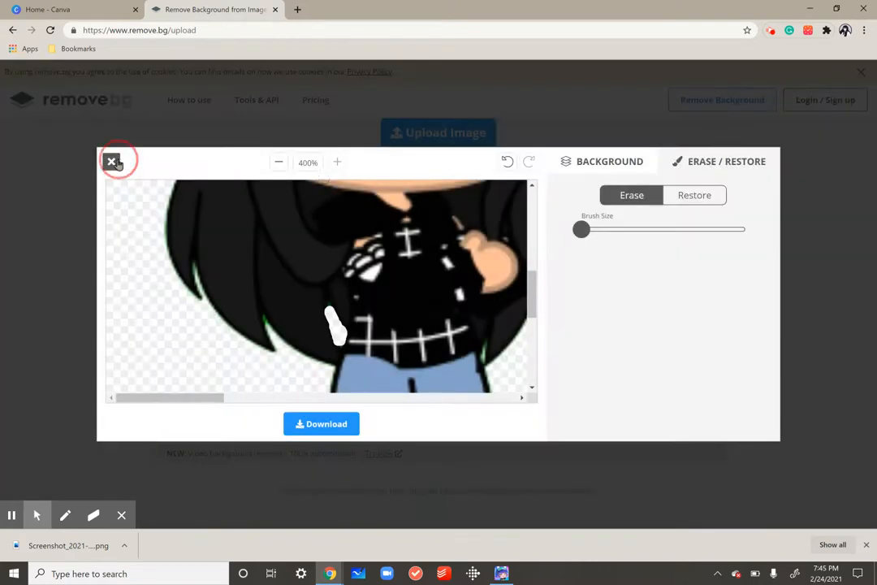
Switch to Canva and create a blank YouTube Thumbnail design, finding the format with the search "youtube"
click(75, 9)
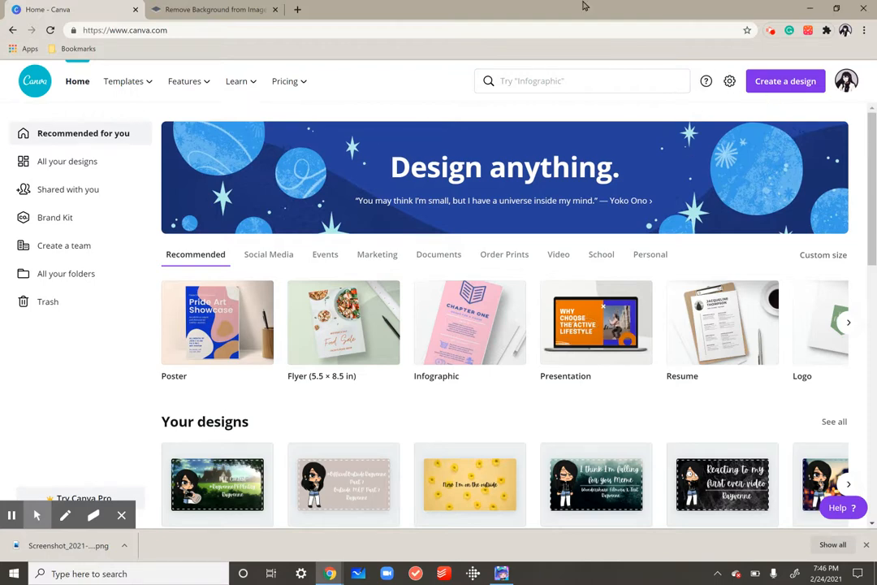
click(771, 84)
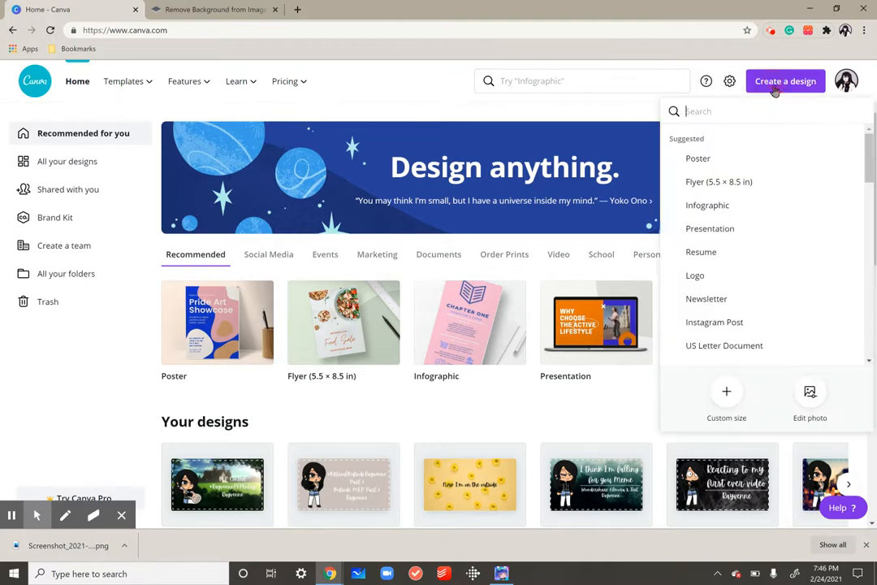
text(yo)
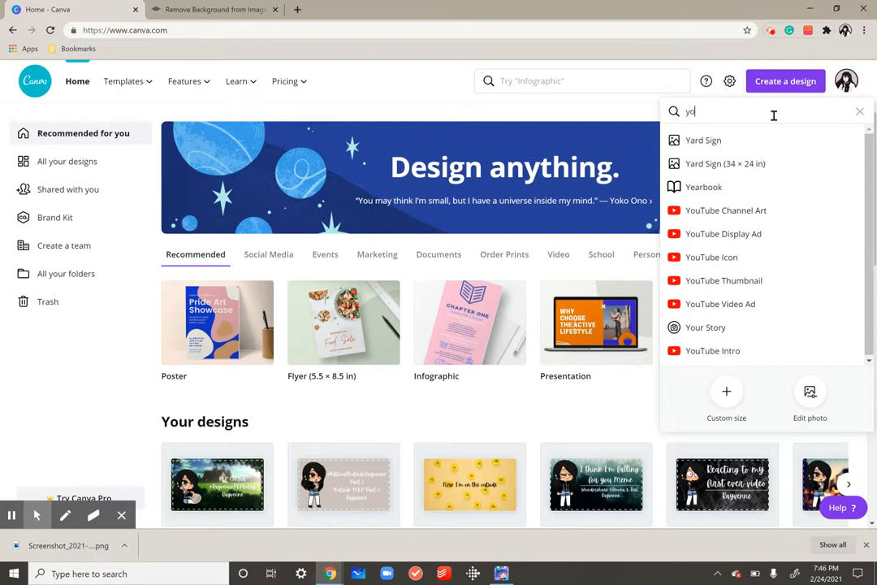
text(utube)
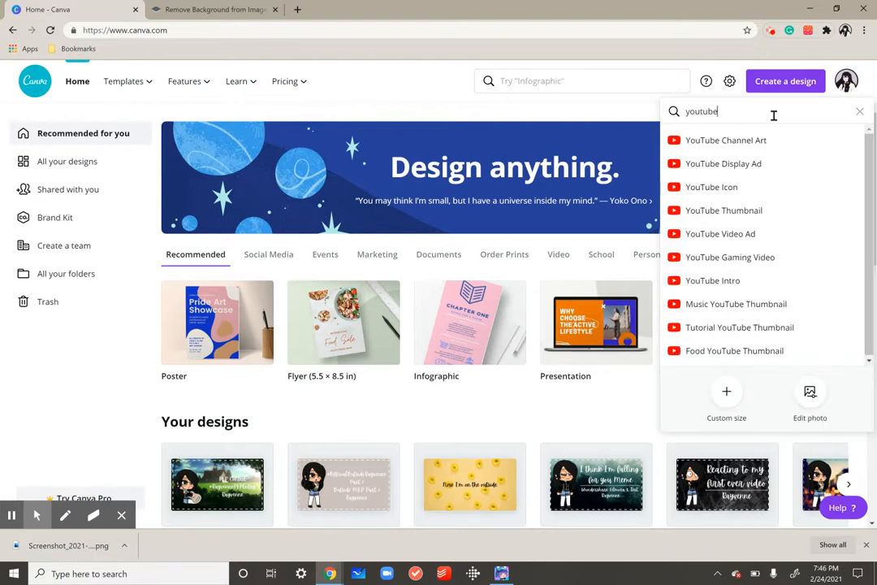
click(714, 214)
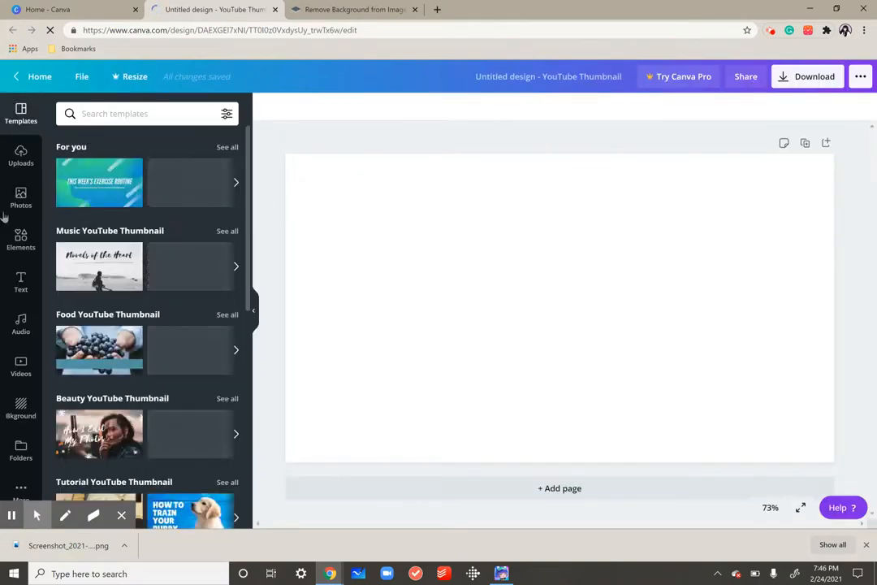
Upload the dark blue background image 768599 from the Screenshots folder inside Pictures
click(20, 156)
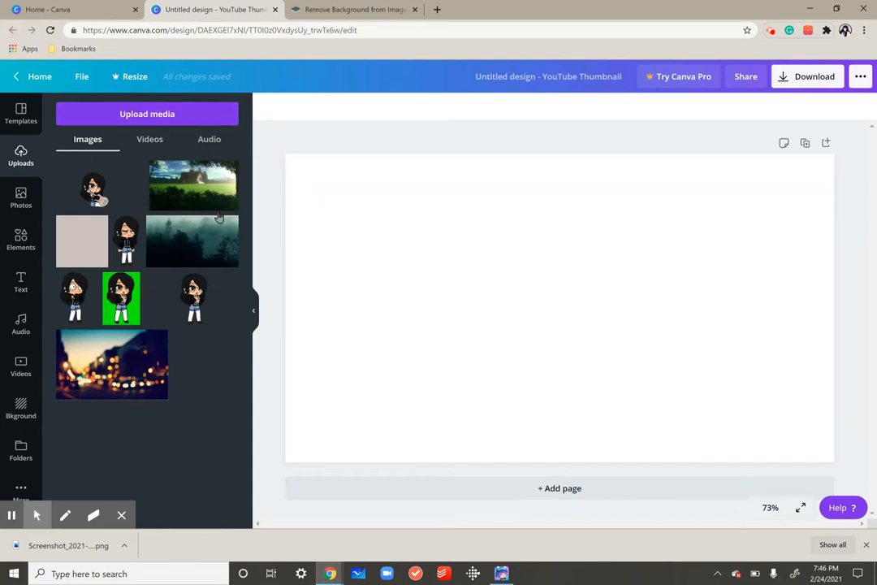
click(157, 112)
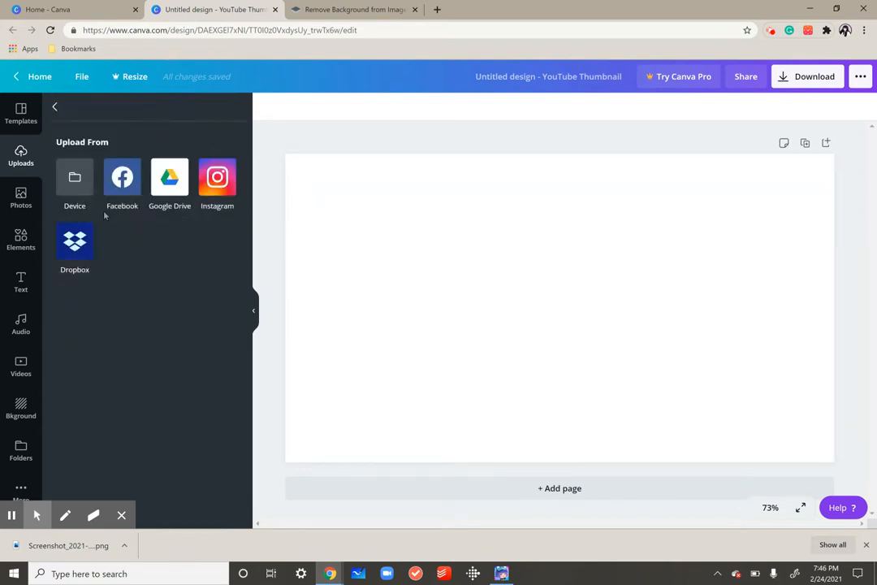
click(74, 177)
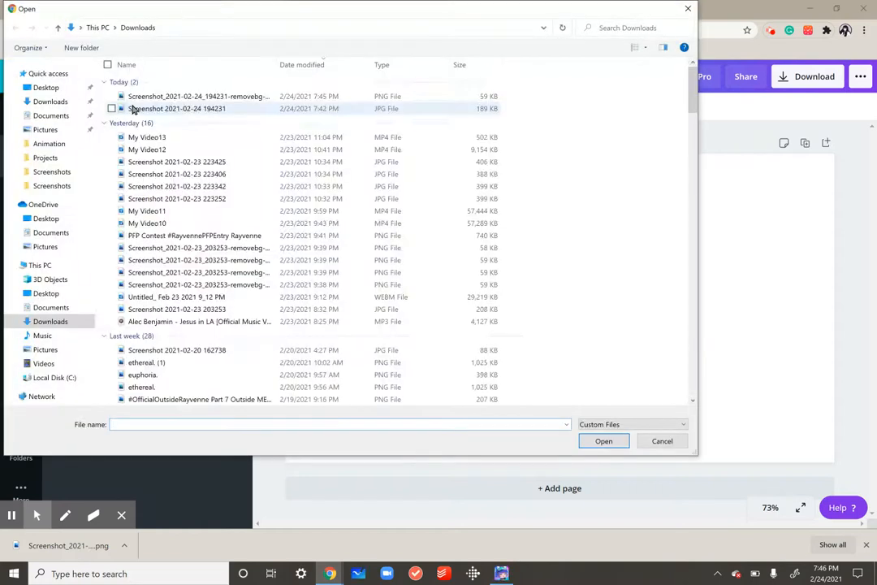
click(114, 97)
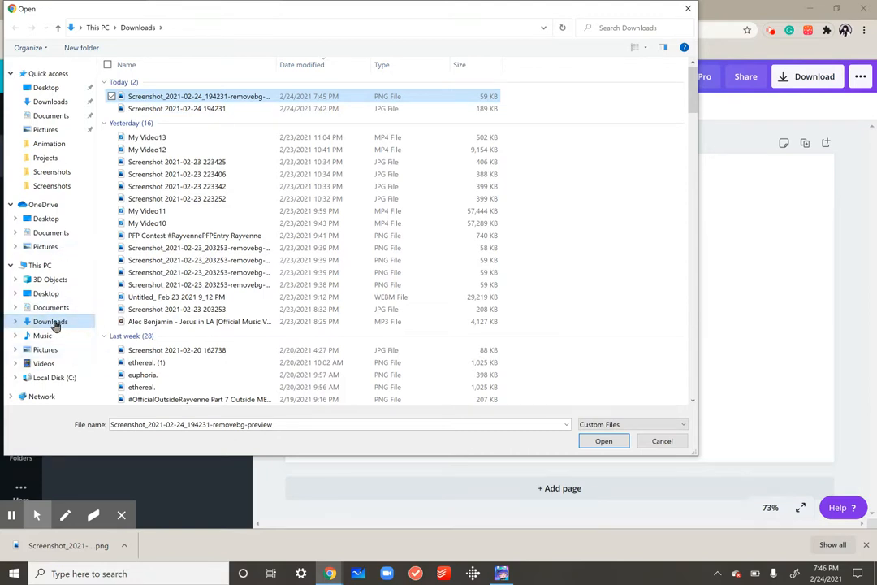
click(47, 349)
double_click(136, 107)
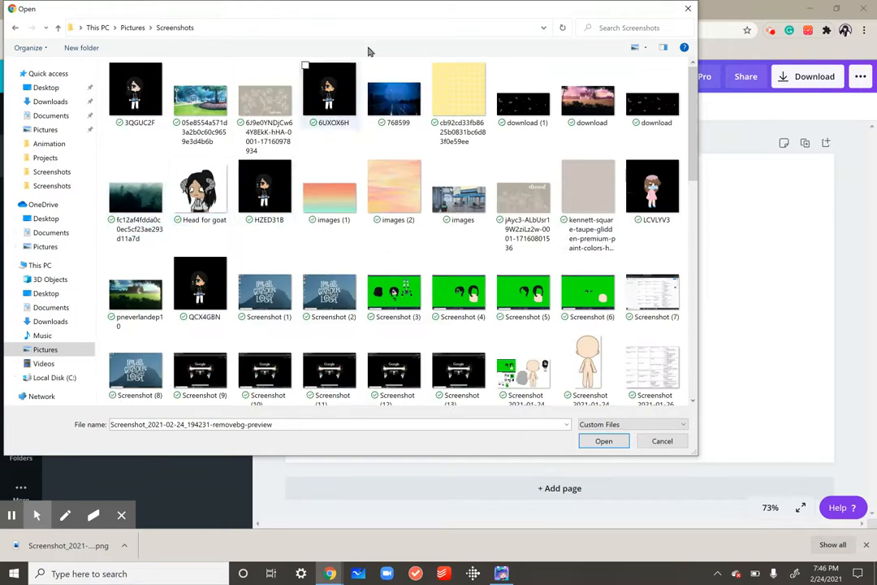
click(394, 95)
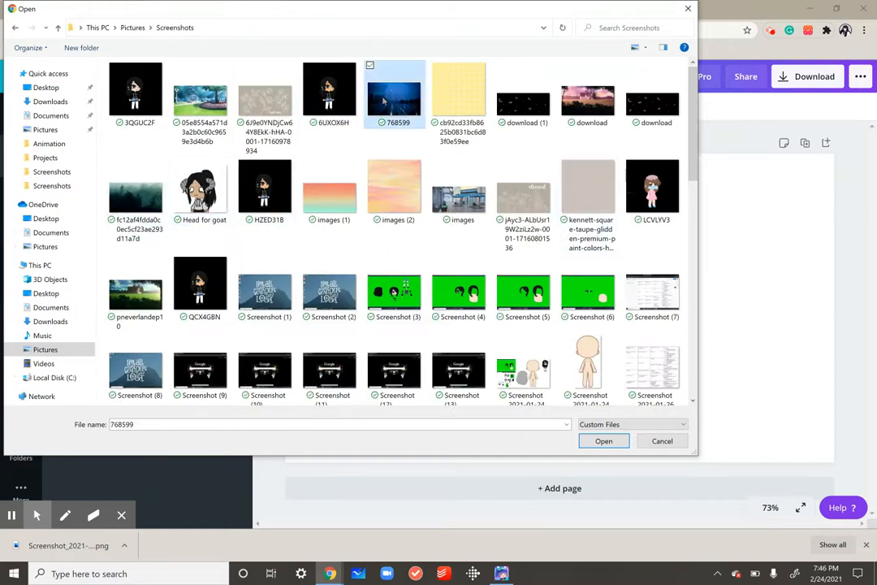
click(603, 441)
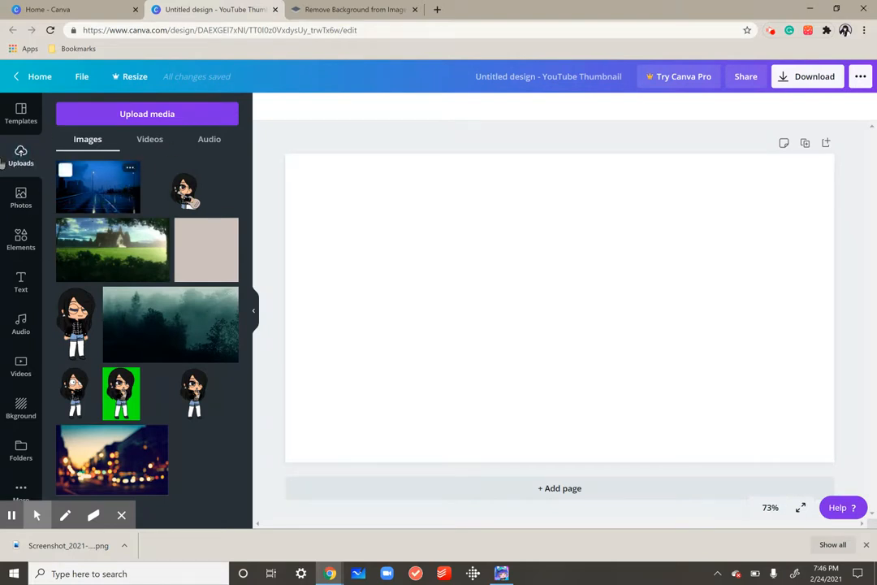
Place the uploaded blue night-road image on the page and enlarge it to cover the entire canvas
click(96, 193)
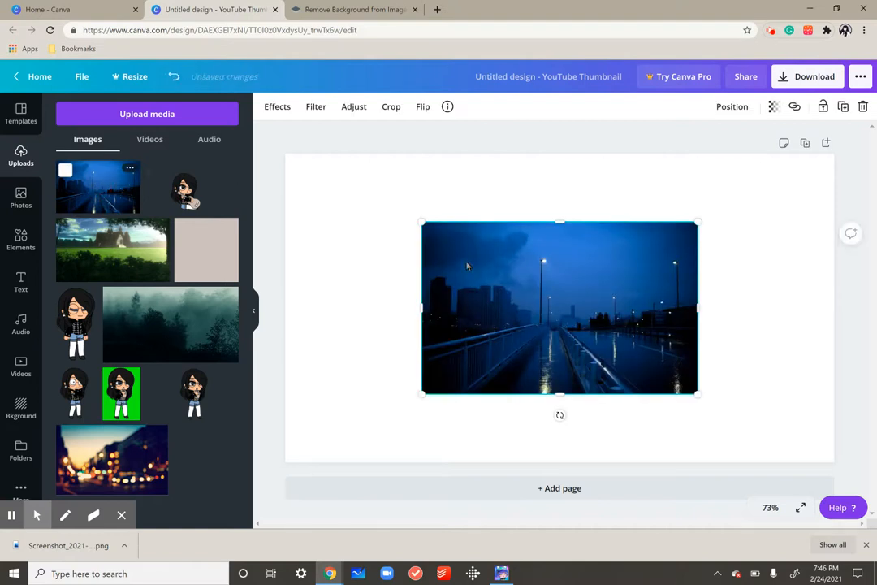
drag(419, 215, 297, 173)
drag(391, 219, 363, 219)
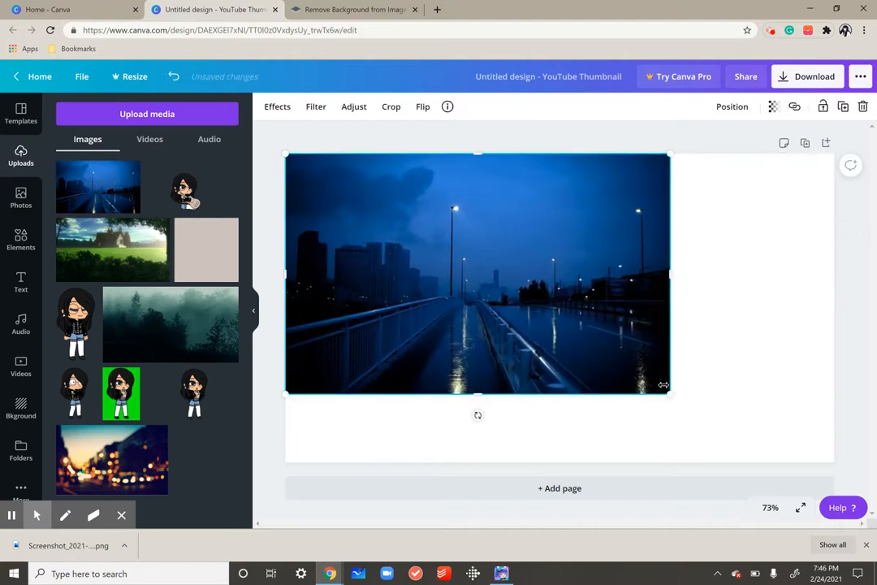
drag(676, 399, 802, 449)
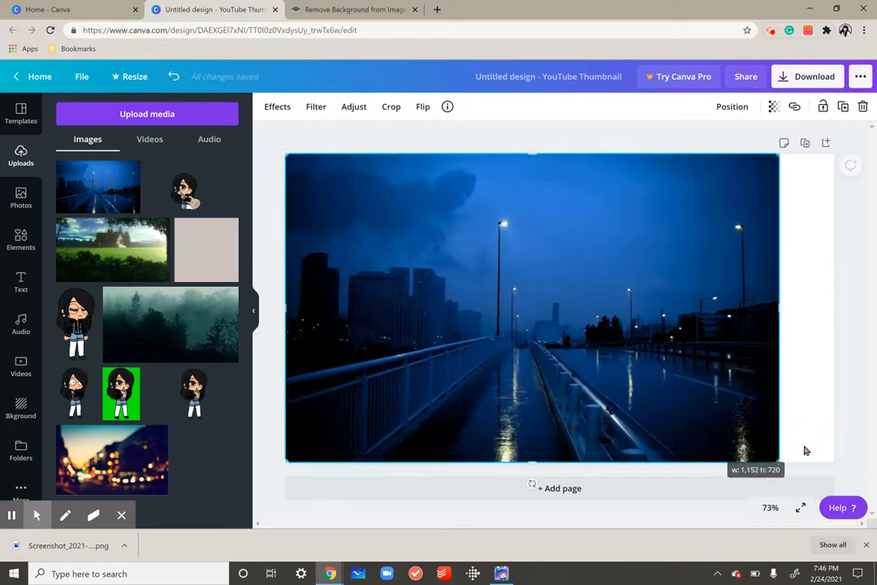
mouse_move(782, 309)
mouse_down()
mouse_move(841, 333)
mouse_move(767, 317)
mouse_move(767, 303)
mouse_move(767, 316)
mouse_up()
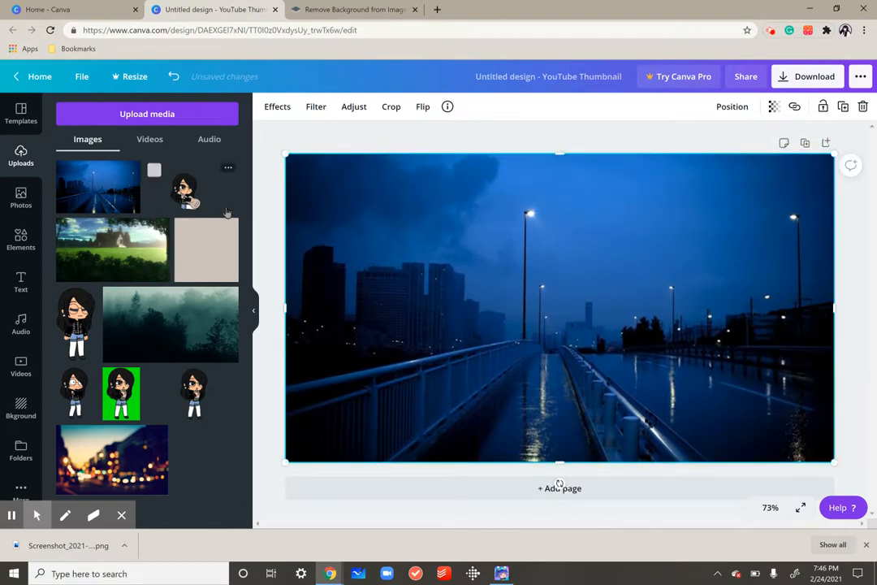
Upload the character cutout Screenshot_2021-02-24_194231-removebg-preview from the Downloads folder
click(152, 114)
click(91, 185)
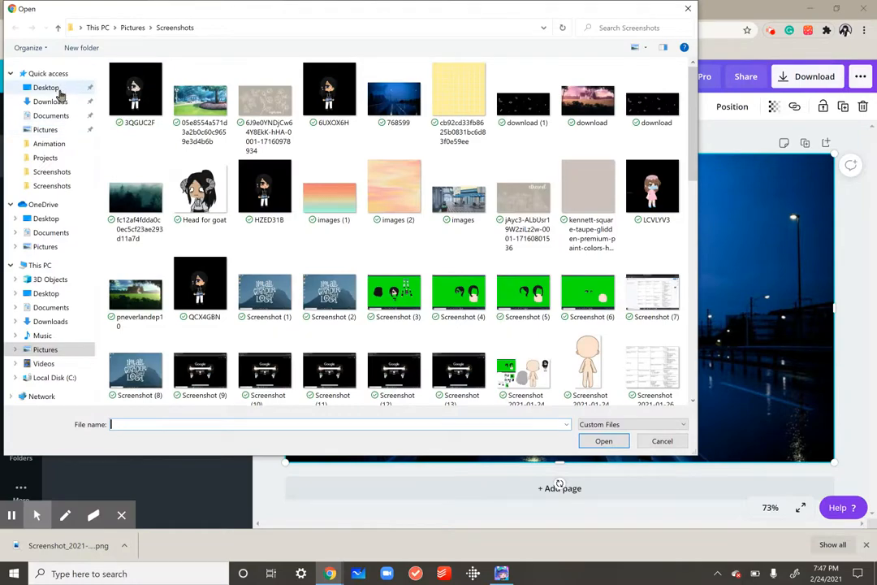
click(57, 101)
click(181, 98)
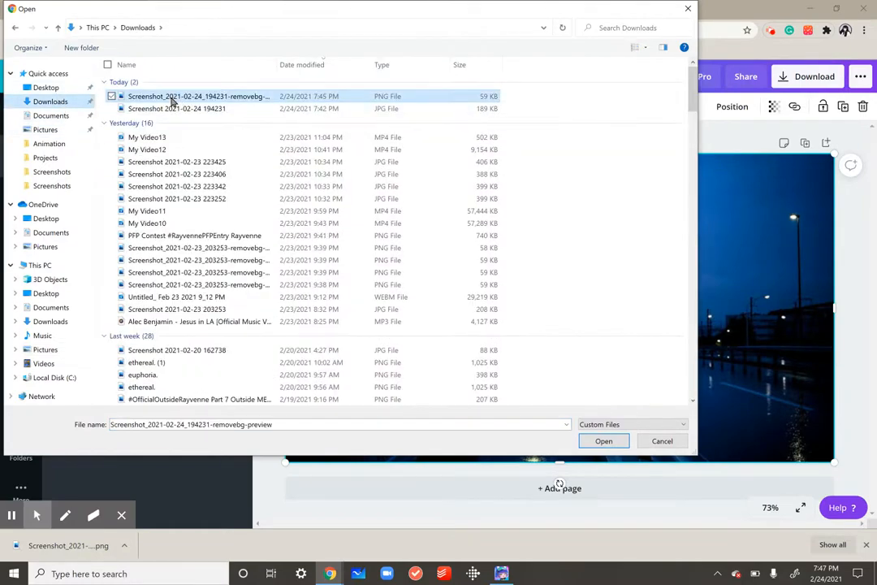
click(602, 442)
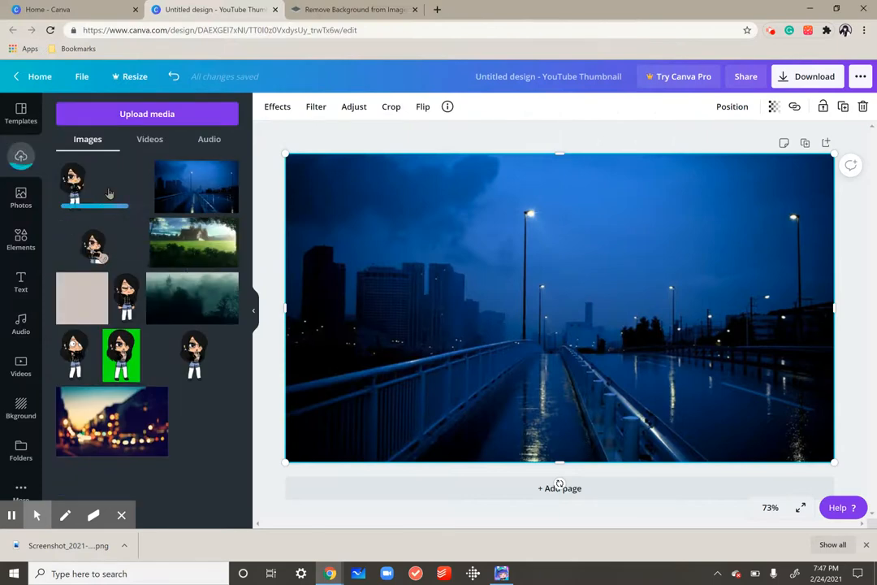
Add the character cutout to the page, enlarge it to nearly full canvas height and place the character along the canvas's left side
click(110, 189)
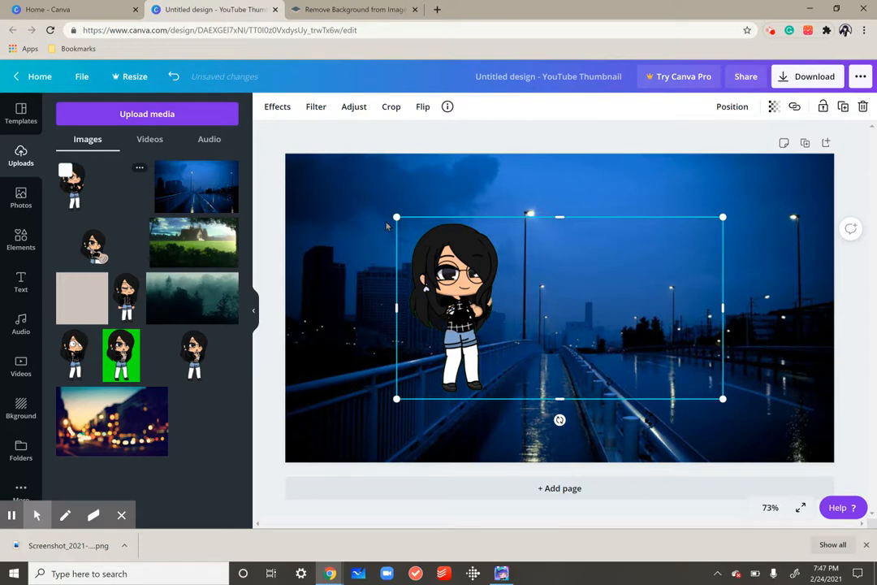
drag(397, 217, 284, 163)
drag(722, 399, 801, 515)
click(599, 397)
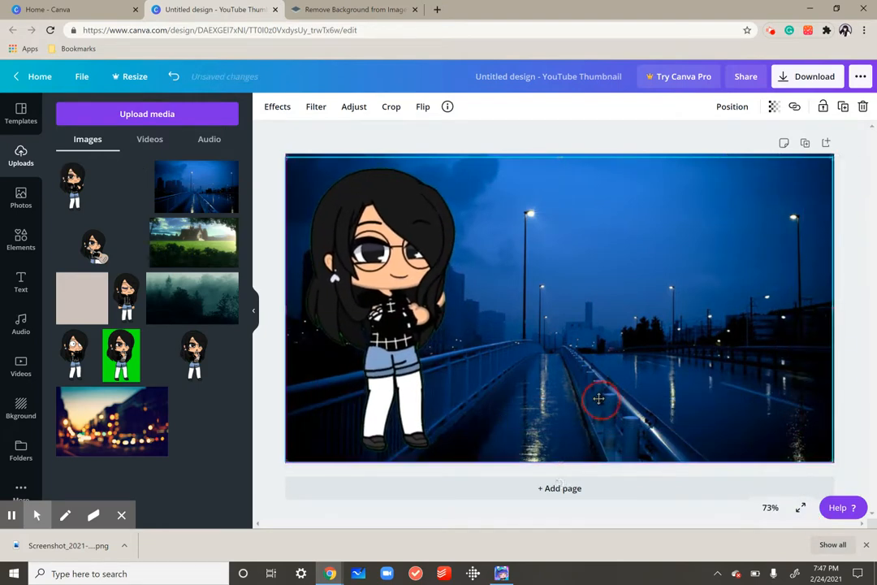
drag(833, 460, 834, 464)
click(835, 465)
click(684, 402)
drag(685, 406, 679, 404)
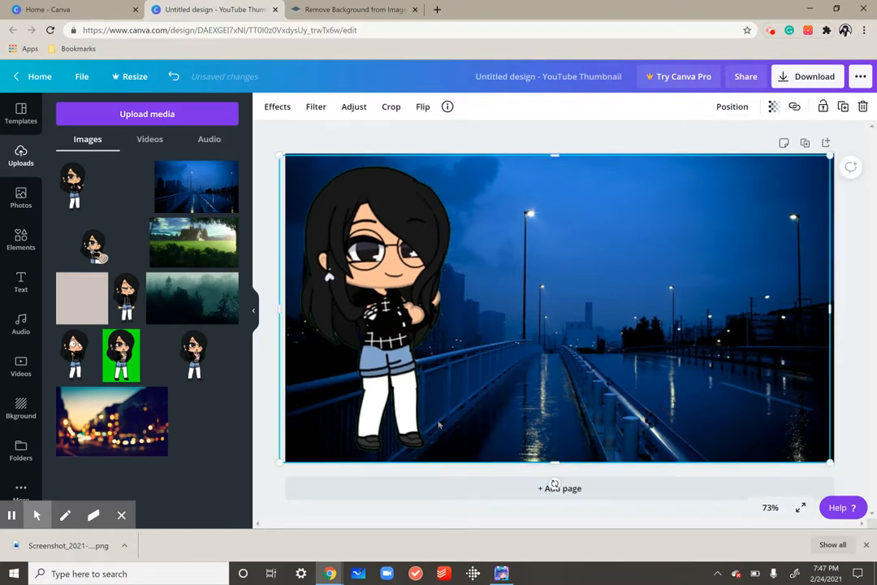
click(263, 436)
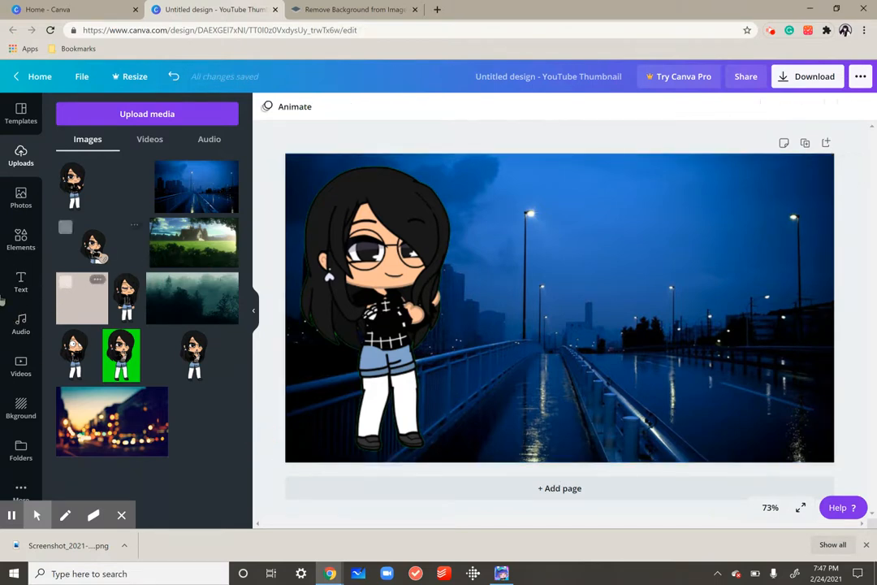
Add a heading reading "How to make a thumbnail" with "on PC" on a second line
click(22, 277)
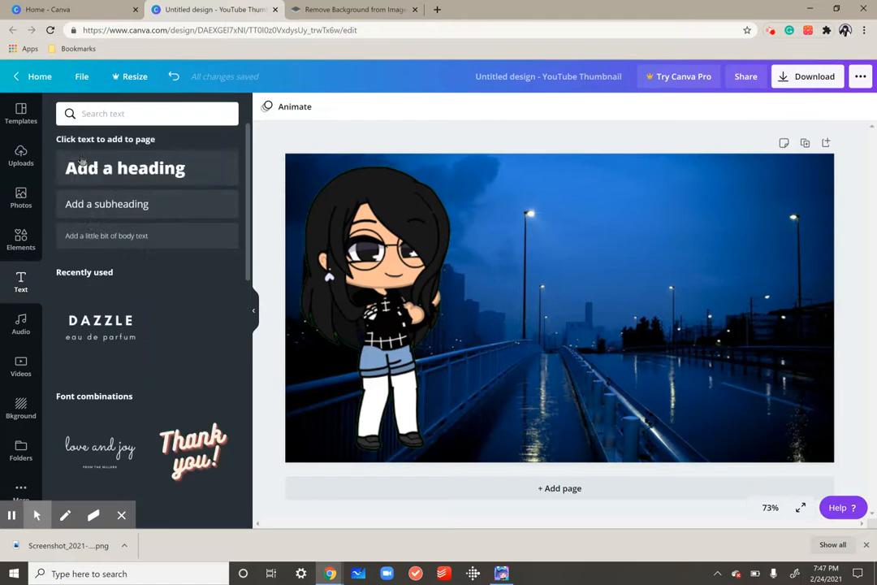
click(138, 167)
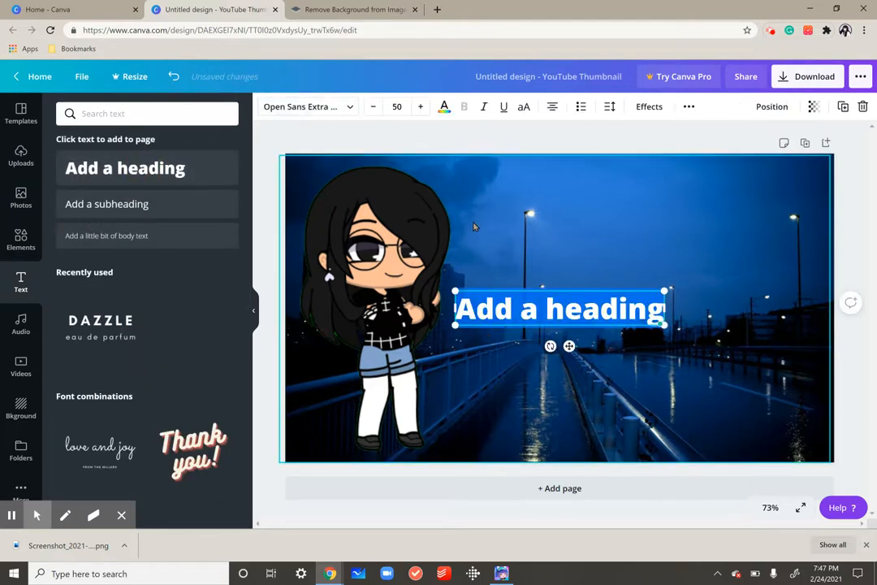
key(BackSpace)
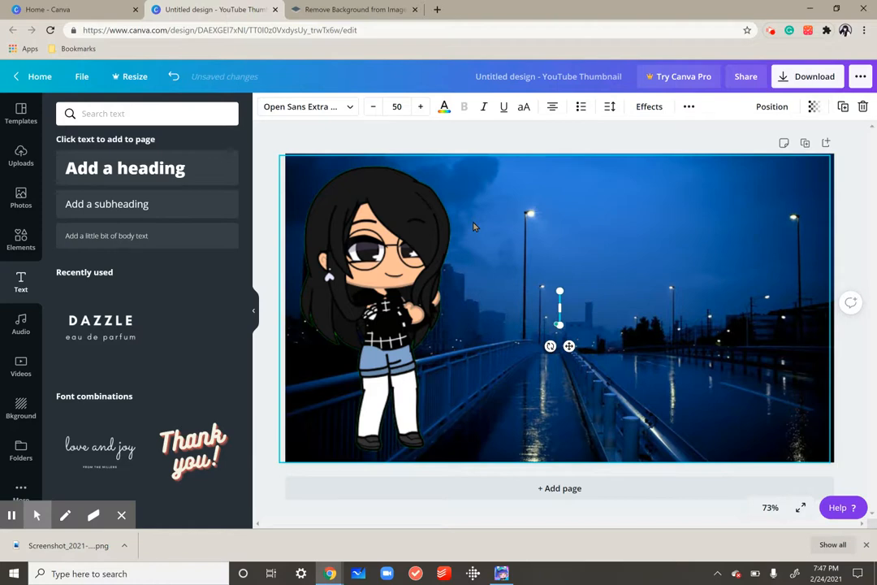
text(H)
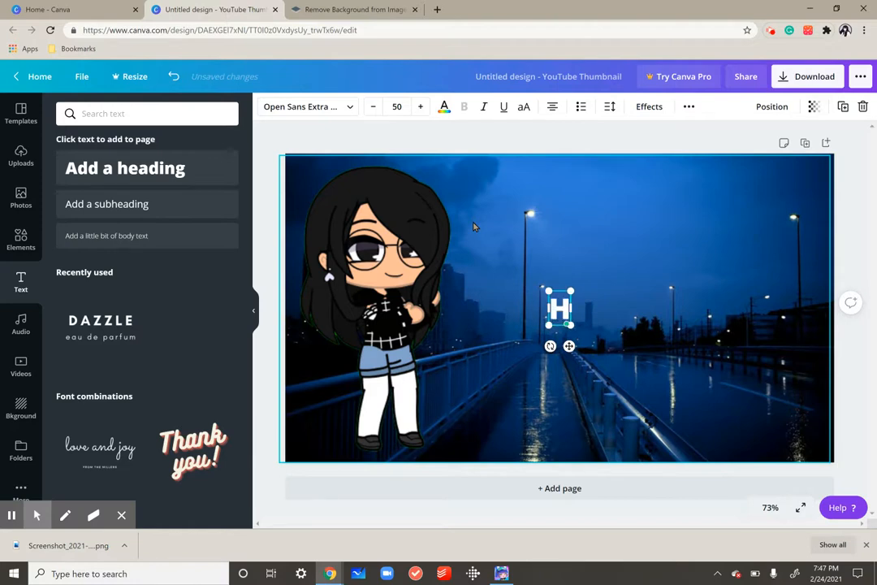
text(ow to make)
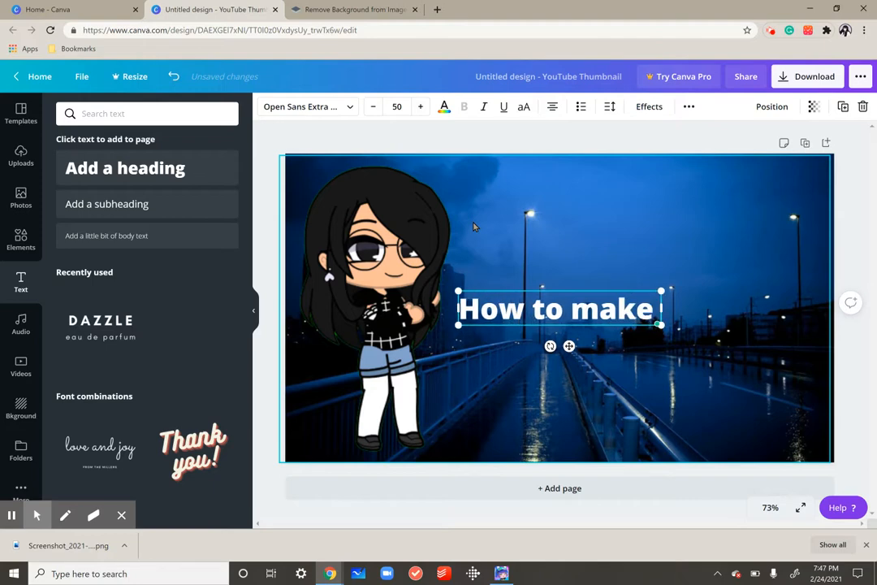
text( a thumbnail)
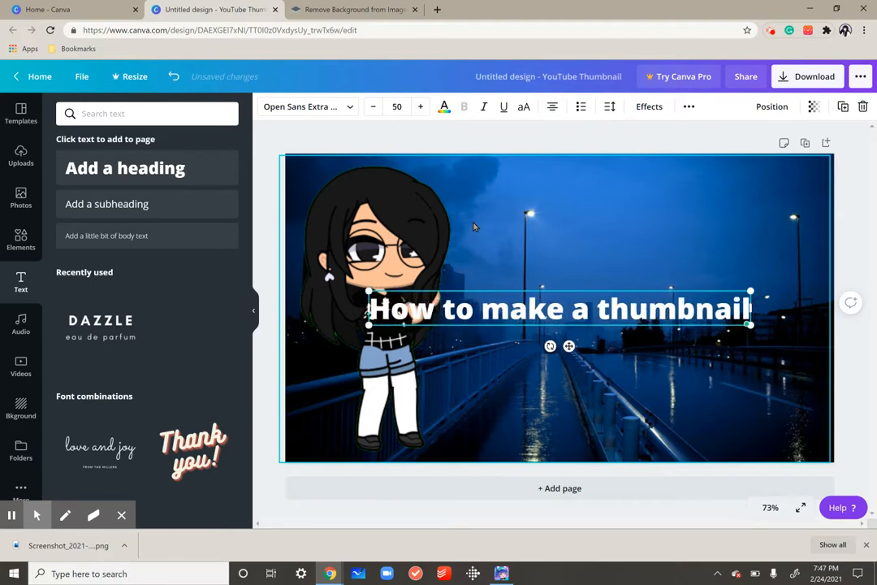
key(BackSpace)
text(l)
key(Return)
text(on PC)
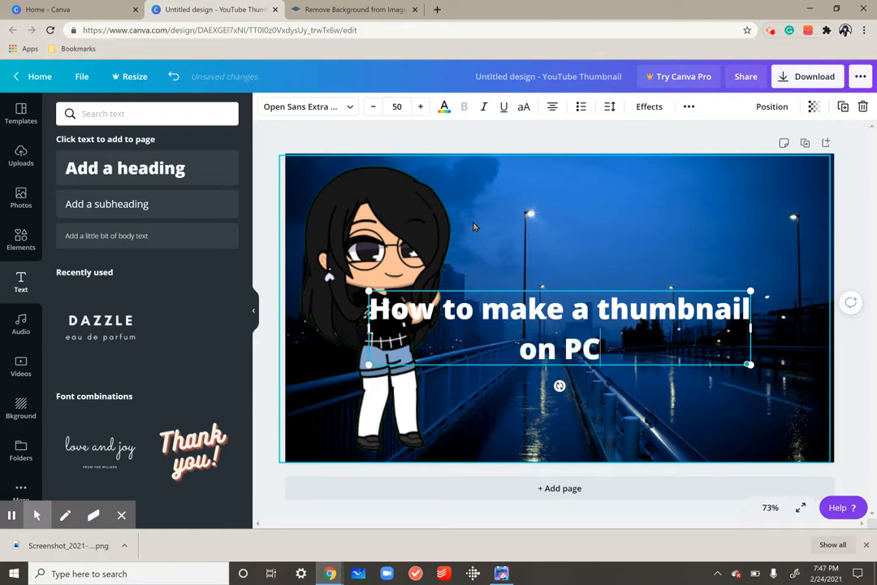
Adjust both sides of the heading's text box so it fits between the character and the canvas's right edge
drag(750, 327, 826, 329)
drag(355, 324, 435, 331)
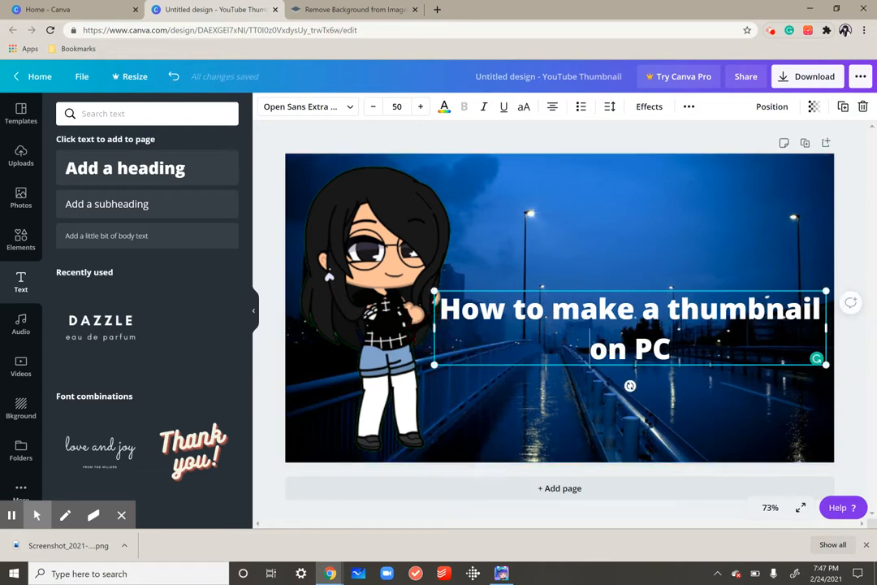
click(386, 106)
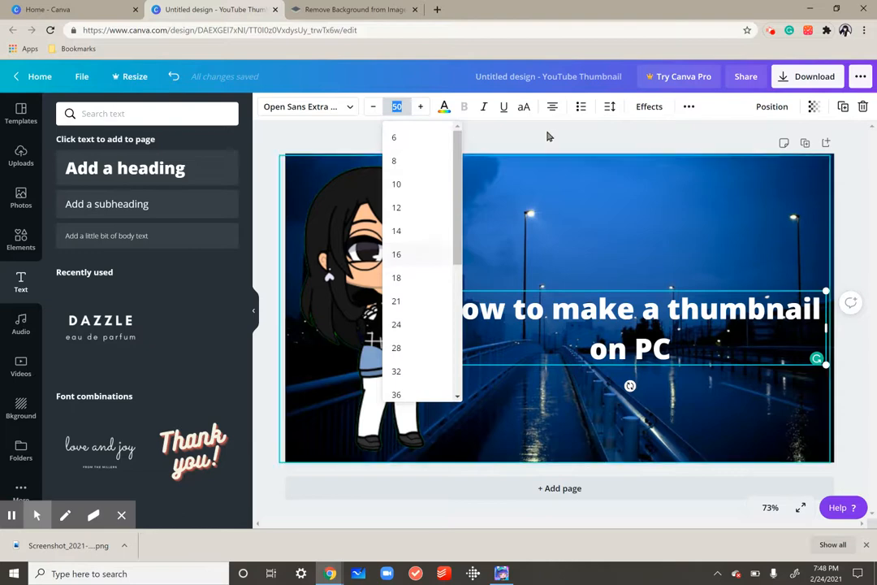
click(510, 130)
Set the heading's font to Apricots
click(583, 333)
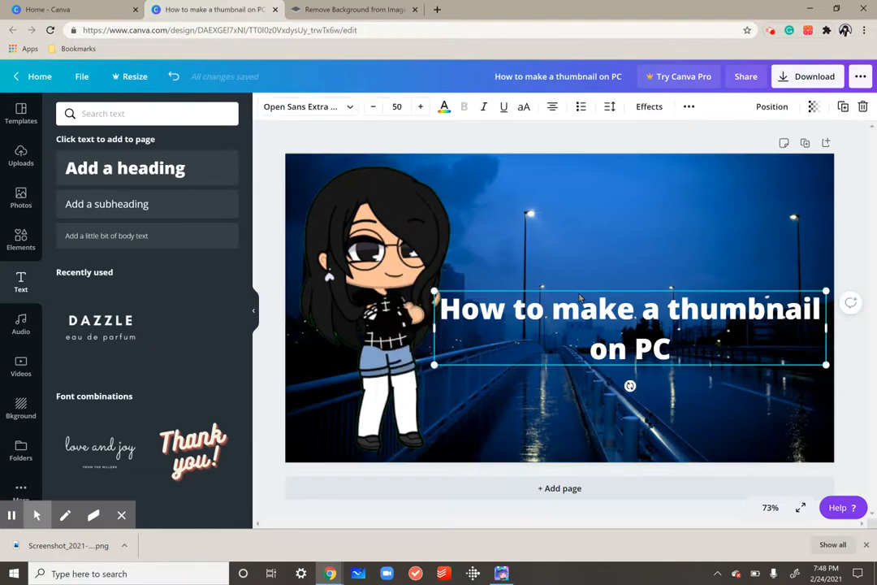
click(286, 108)
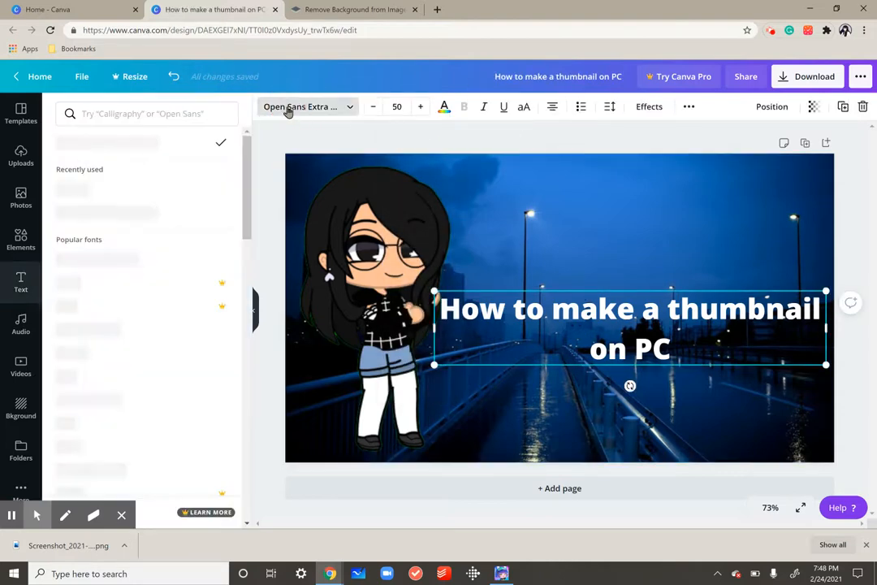
click(89, 192)
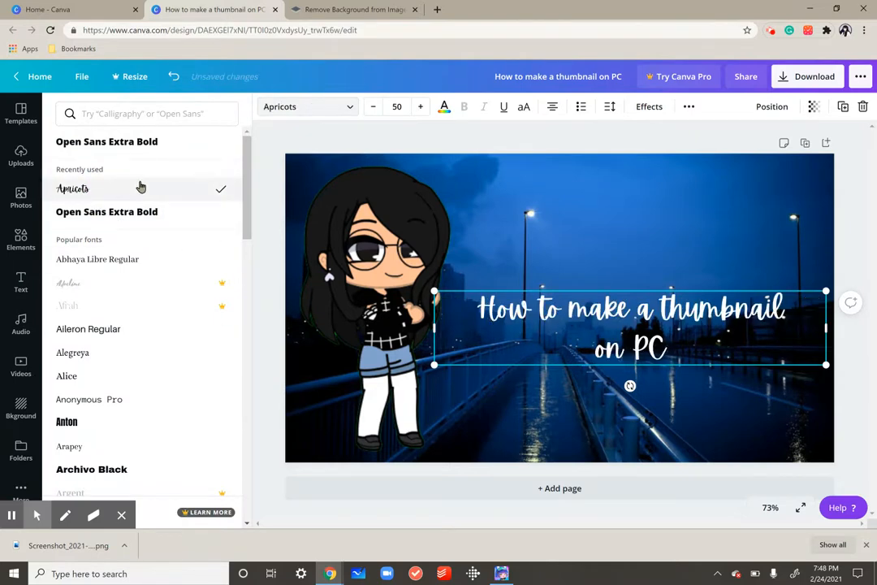
Search the fonts for "calligraphy" and apply Brusher to the heading
click(127, 120)
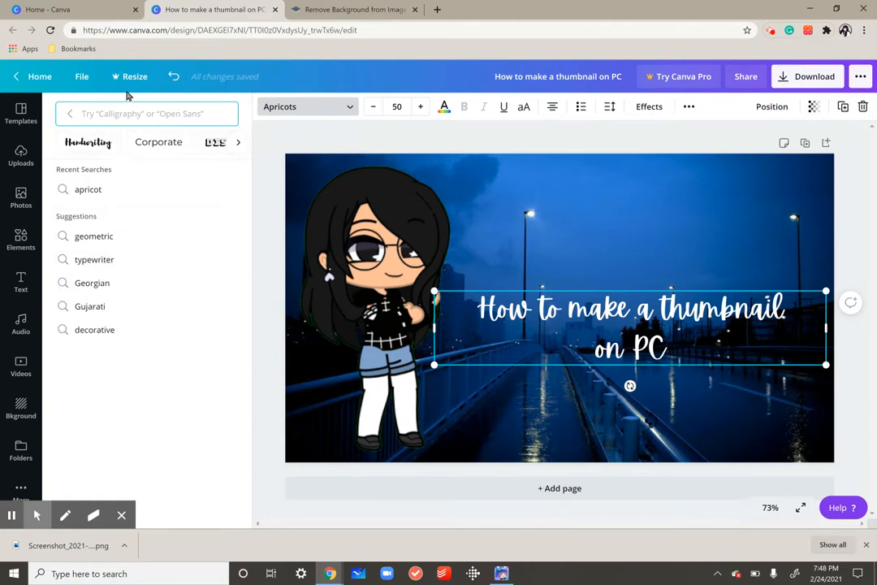
text(calli)
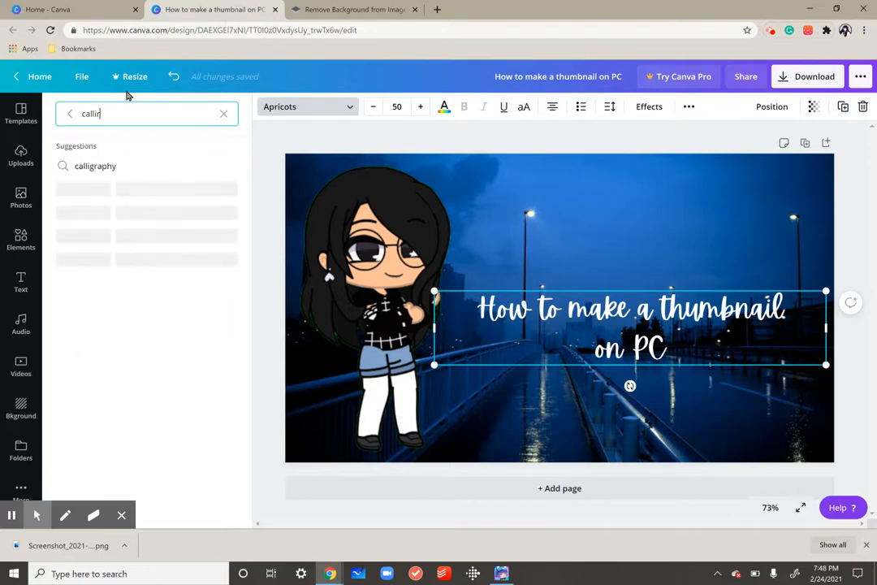
click(91, 166)
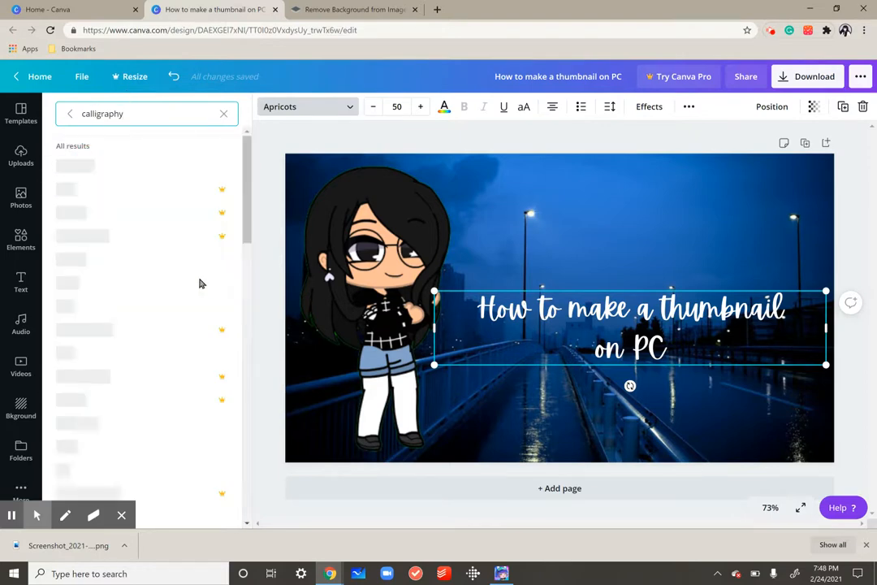
scroll(158, 258, down, 1)
click(147, 245)
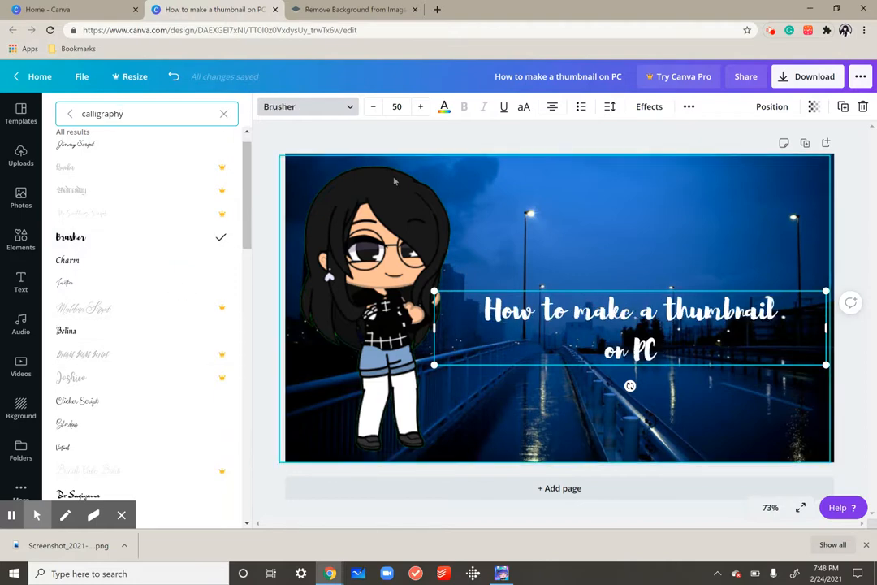
click(66, 115)
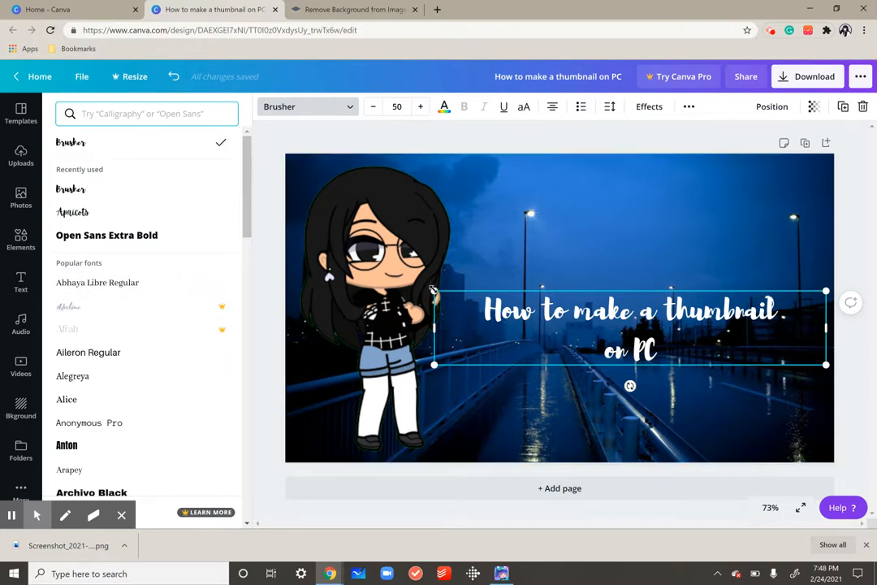
Shrink the heading slightly so it clears the character and set its font back to Apricots
mouse_move(438, 295)
mouse_down()
mouse_move(495, 298)
mouse_move(441, 293)
mouse_up()
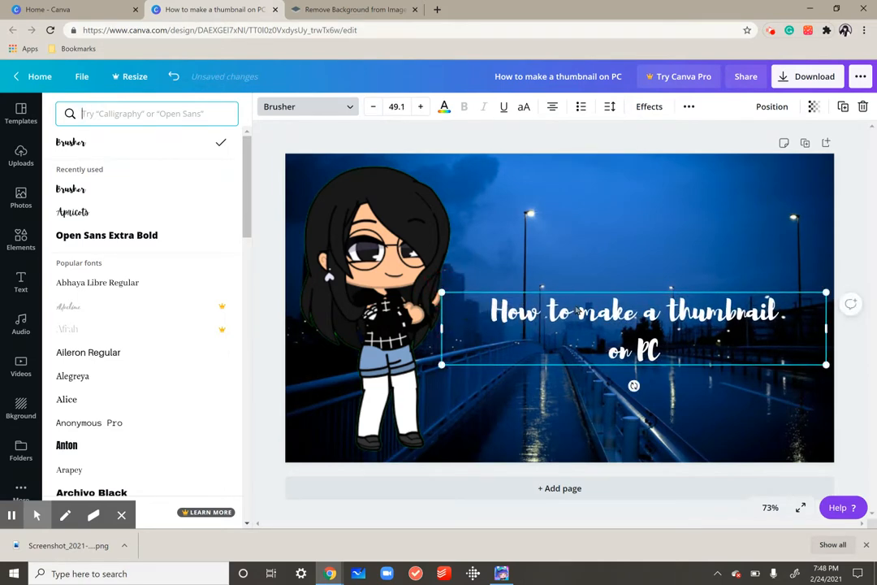
click(123, 212)
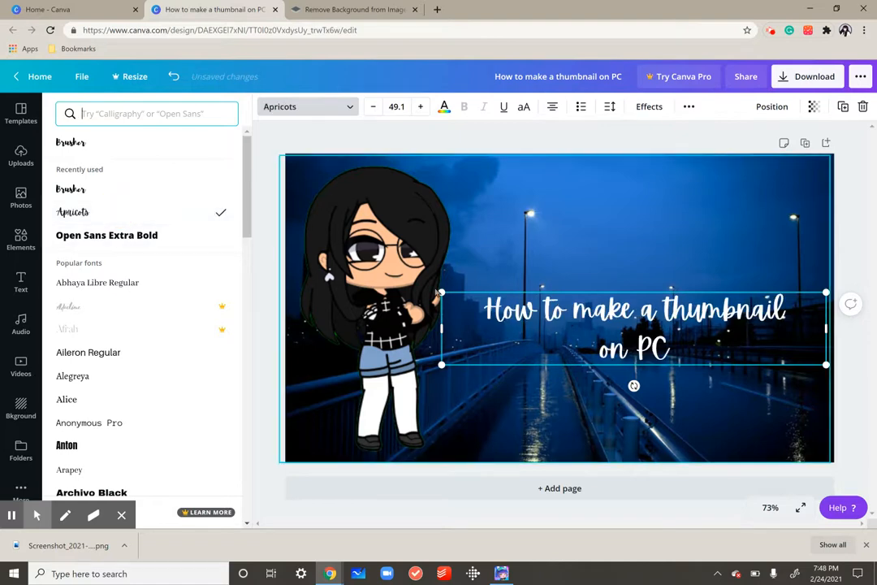
Try out custom text colours for the heading and return it to white
click(445, 109)
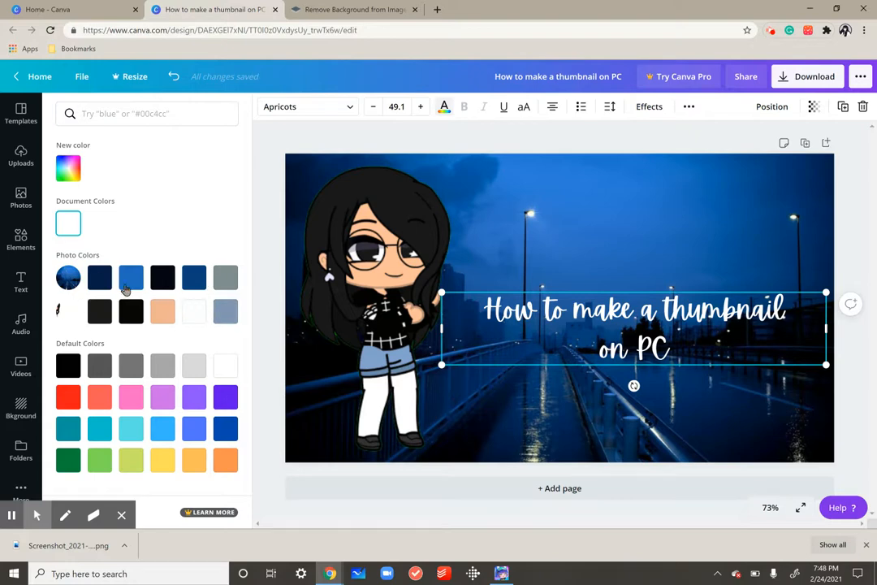
click(60, 180)
drag(179, 234, 173, 233)
drag(166, 288, 136, 288)
click(166, 285)
mouse_move(175, 234)
mouse_down()
mouse_move(92, 196)
mouse_move(67, 195)
mouse_up()
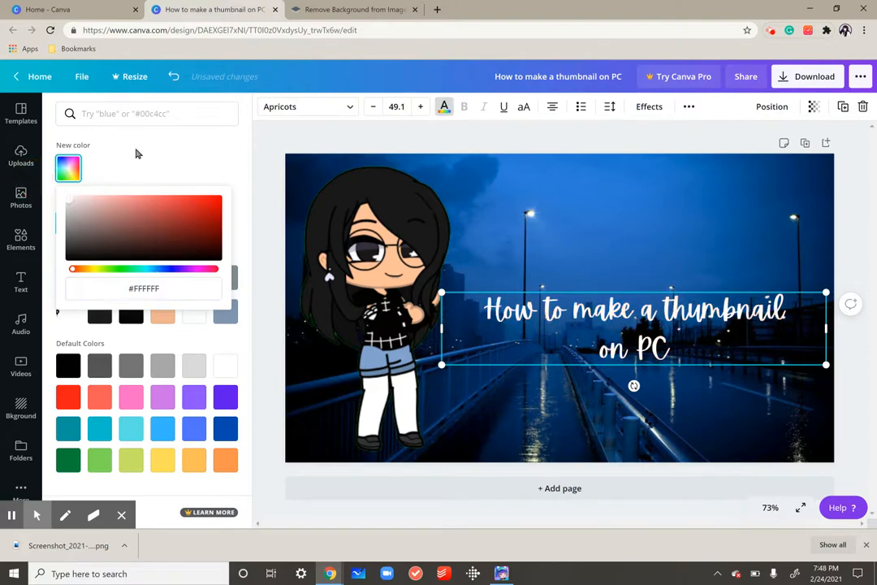
click(138, 152)
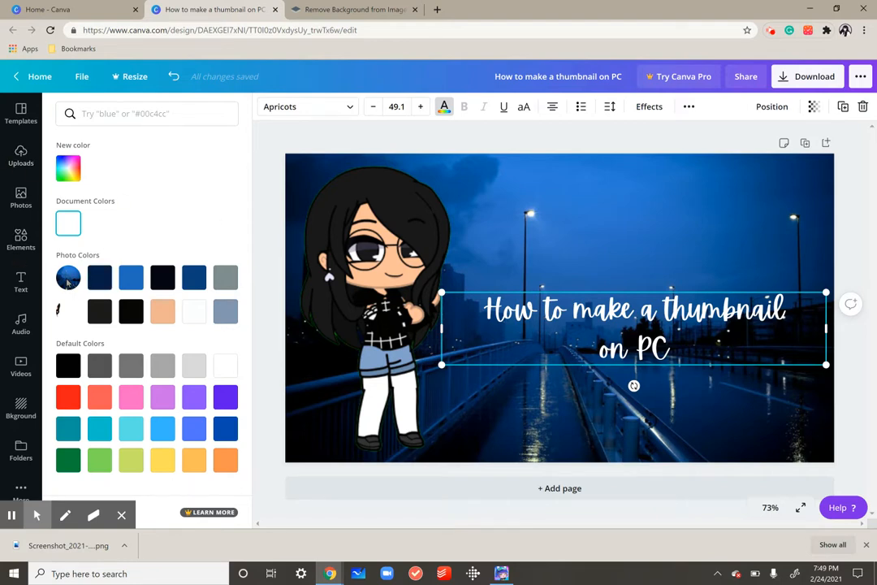
click(68, 224)
Set the heading's font size to 60 and move it up to about the middle of the canvas
click(400, 106)
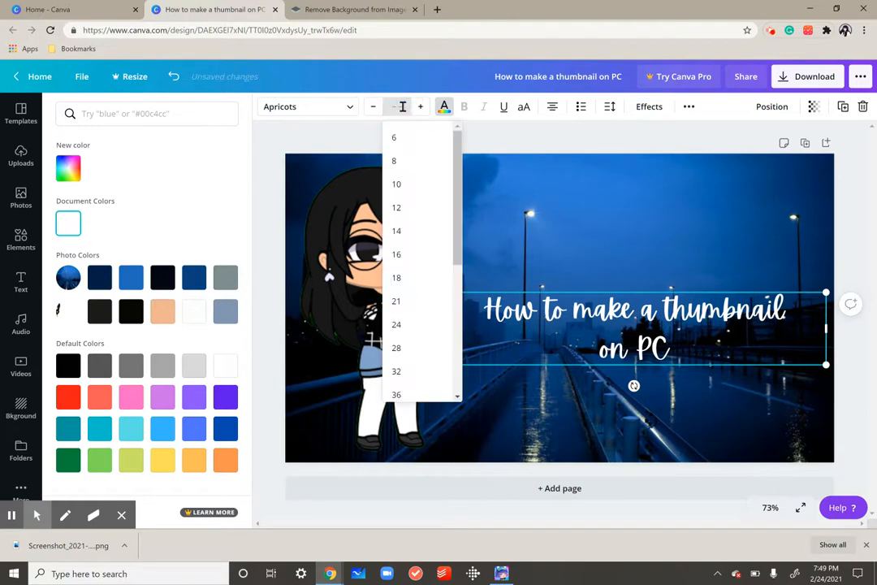
key(Return)
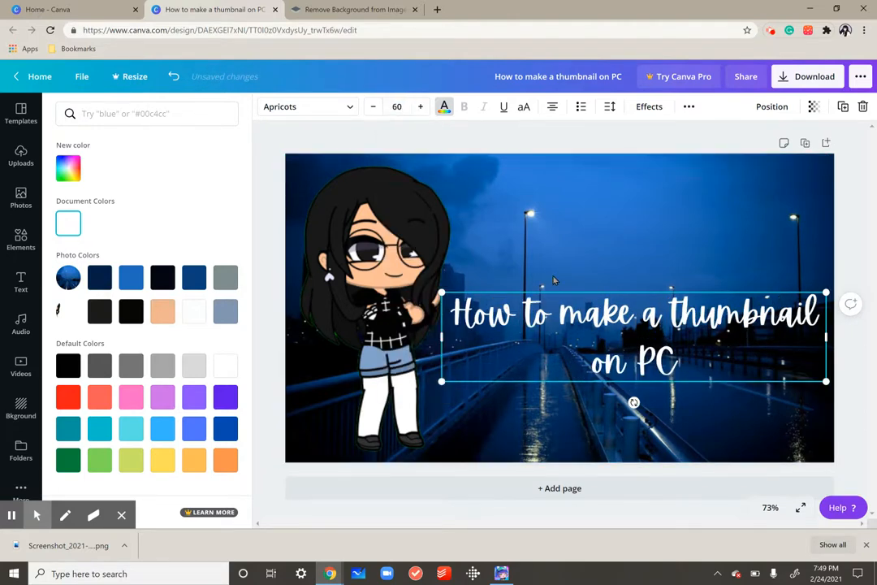
drag(552, 303, 548, 254)
click(849, 394)
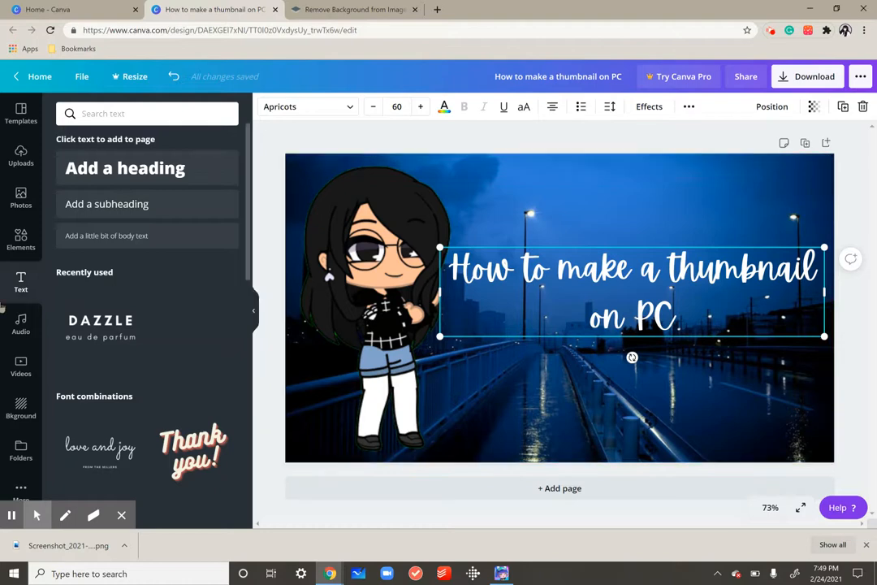
click(154, 175)
key(BackSpace)
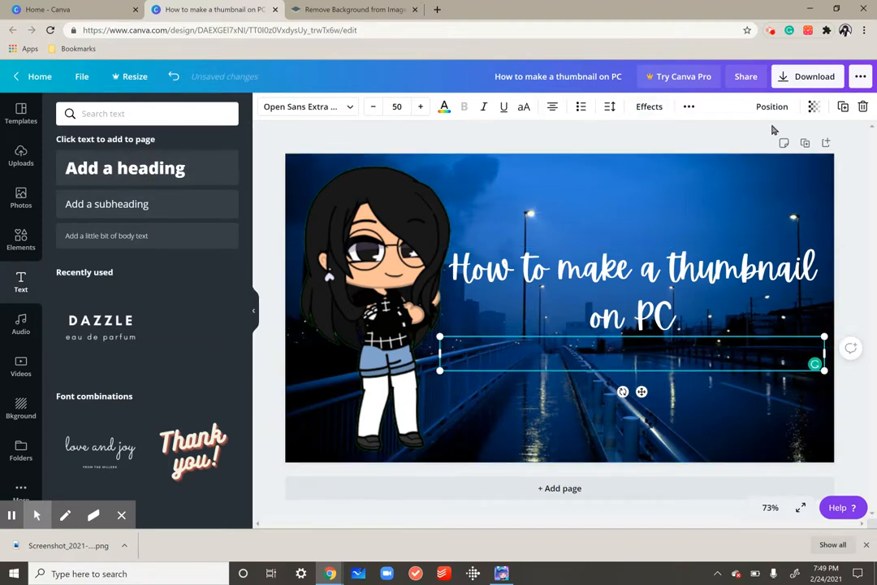
click(862, 107)
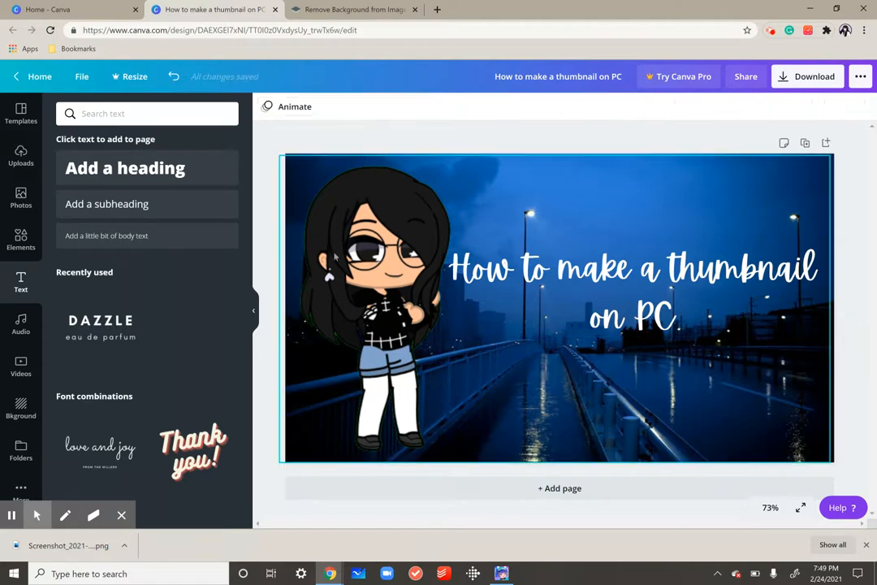
Search the elements for "line" and add the free white line divider with the petal ornament at its centre
click(22, 240)
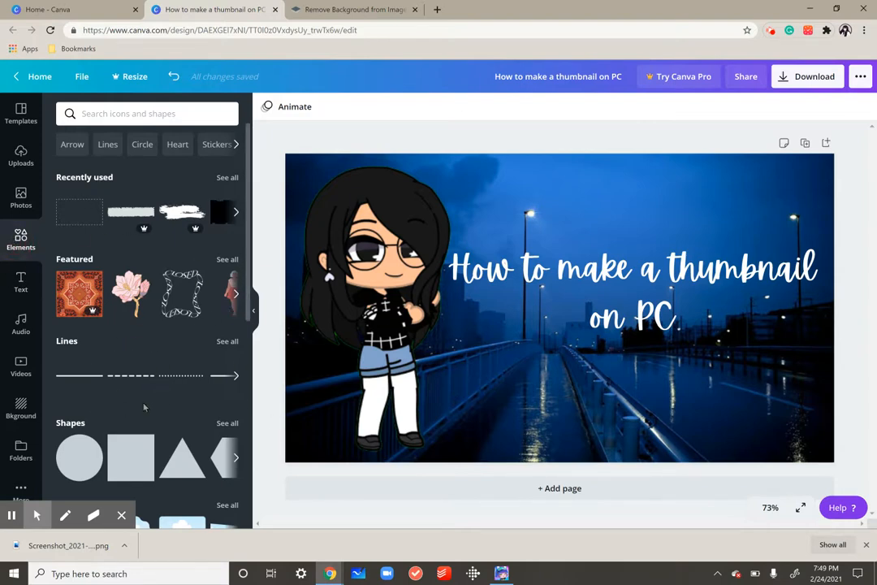
click(236, 378)
click(108, 114)
text(line)
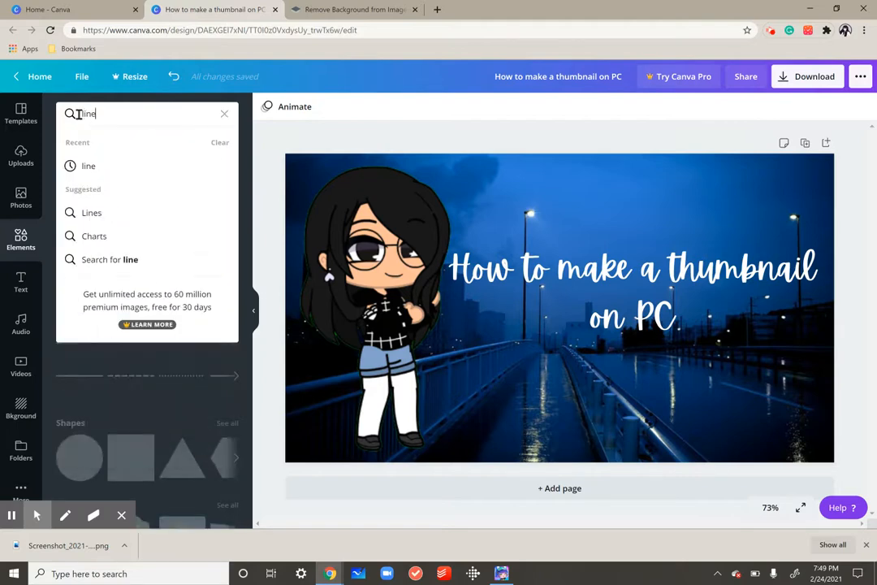
key(Return)
scroll(126, 276, down, 4)
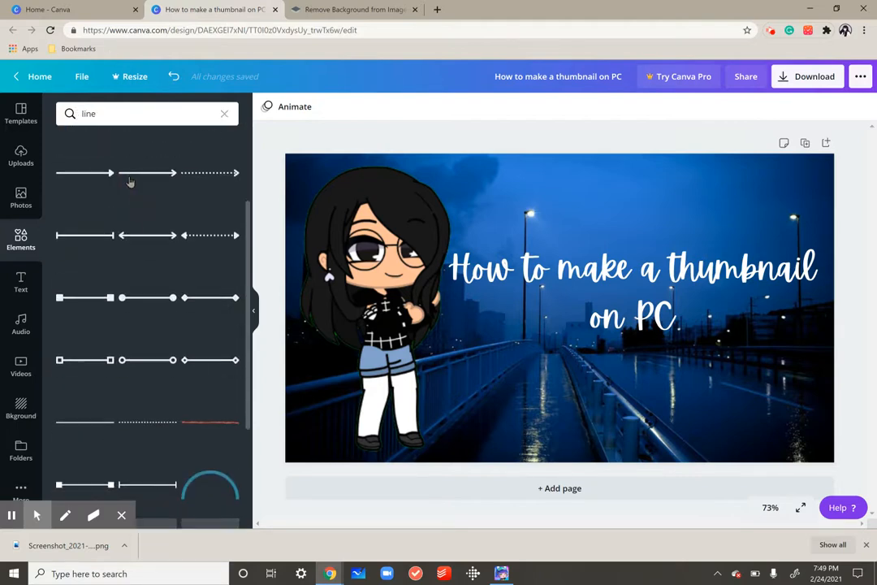
scroll(202, 444, down, 3)
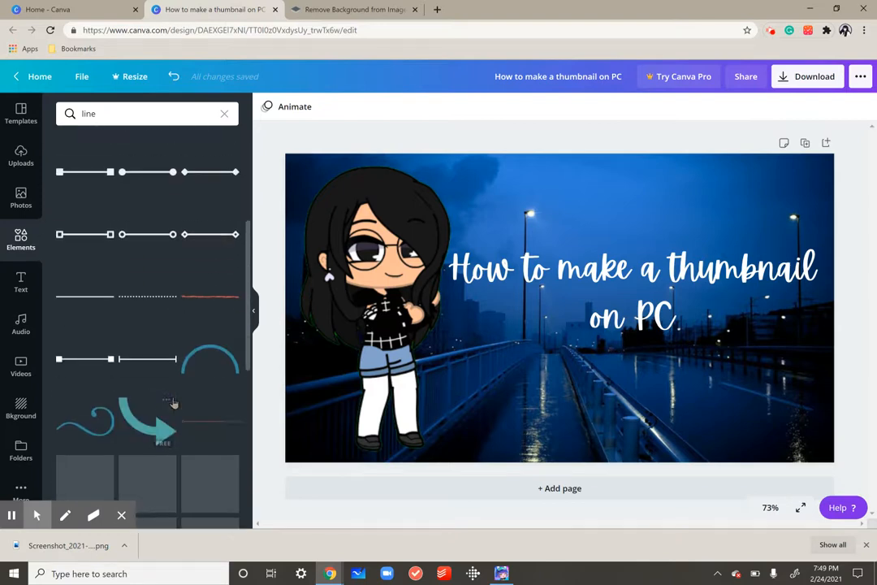
scroll(173, 403, down, 3)
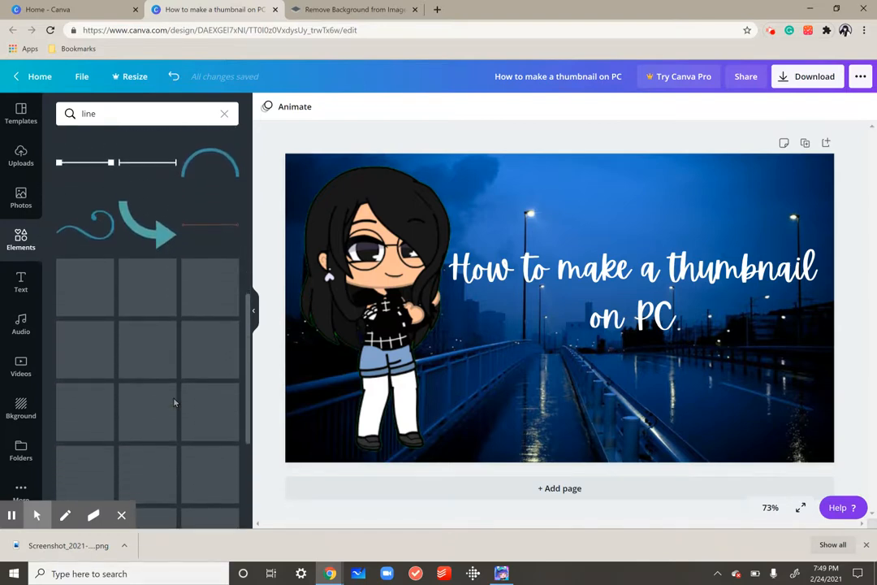
scroll(173, 403, down, 2)
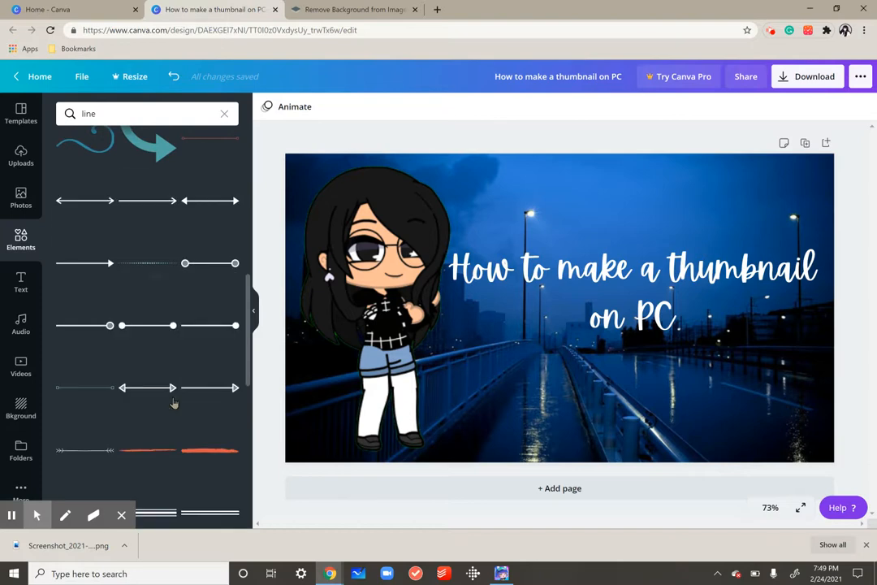
scroll(173, 403, down, 3)
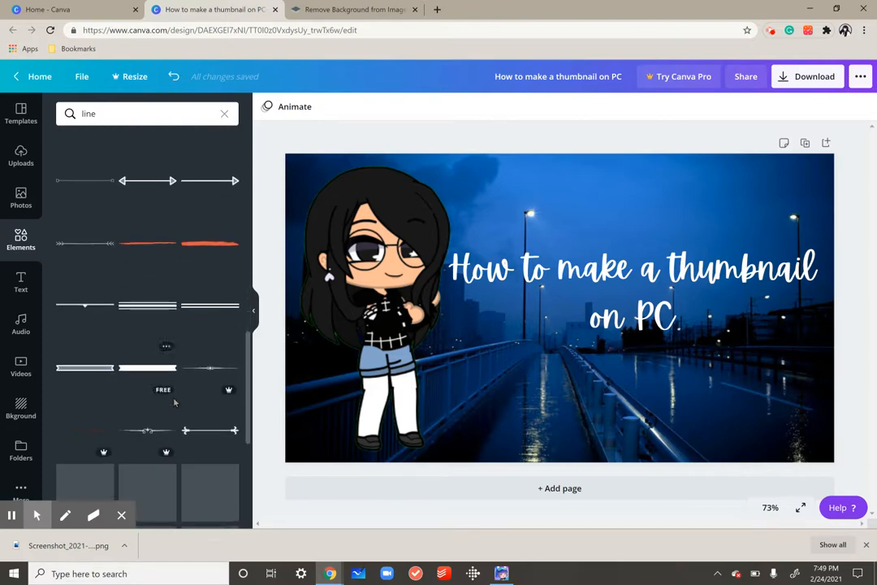
scroll(174, 403, down, 3)
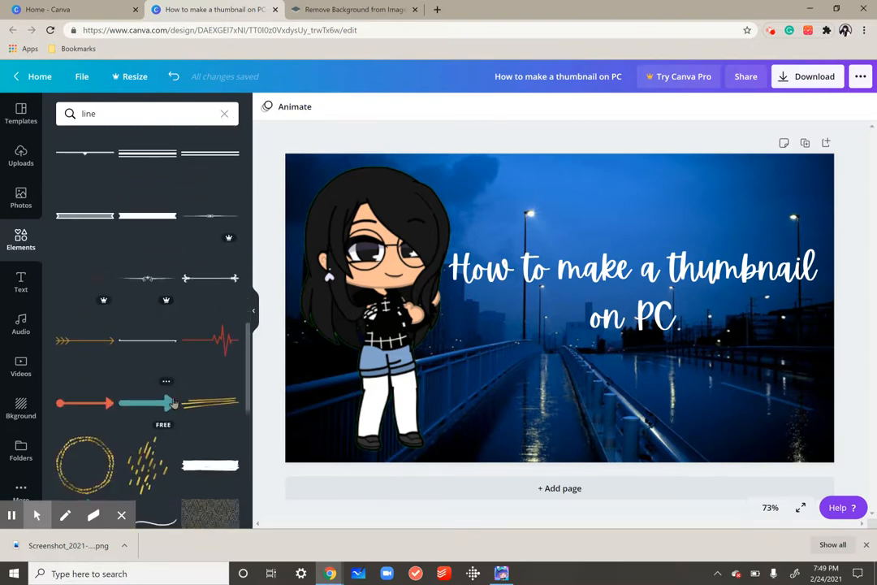
scroll(173, 403, down, 3)
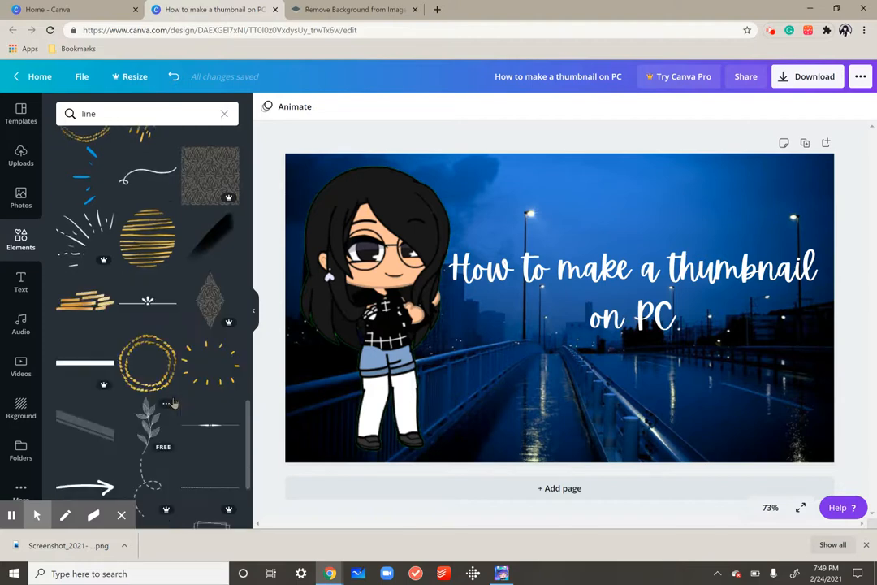
click(146, 300)
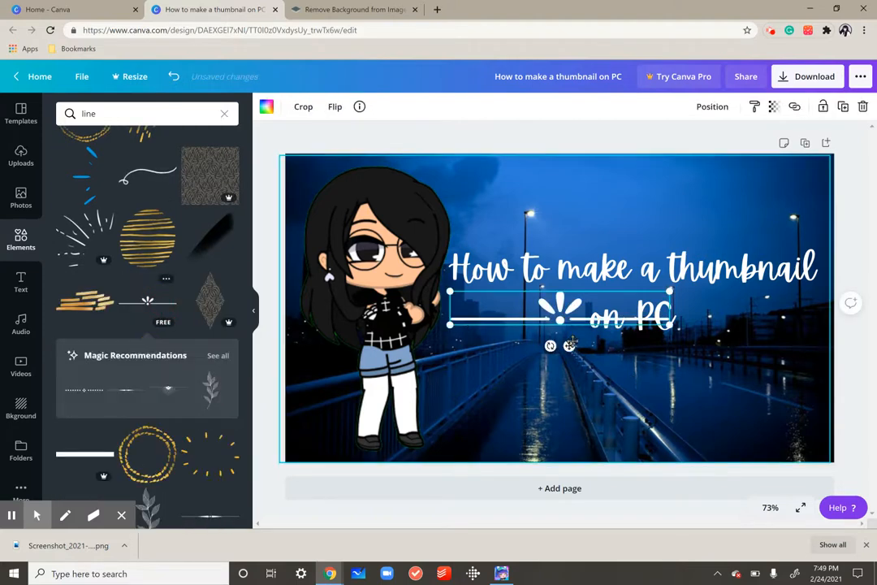
Turn the line divider upside down beneath the heading and enlarge it to nearly the heading's width
drag(549, 345, 650, 351)
drag(518, 370, 457, 378)
drag(735, 379, 812, 383)
Move the heading higher and bring the line divider up directly beneath "on PC"
click(686, 300)
drag(687, 300, 690, 283)
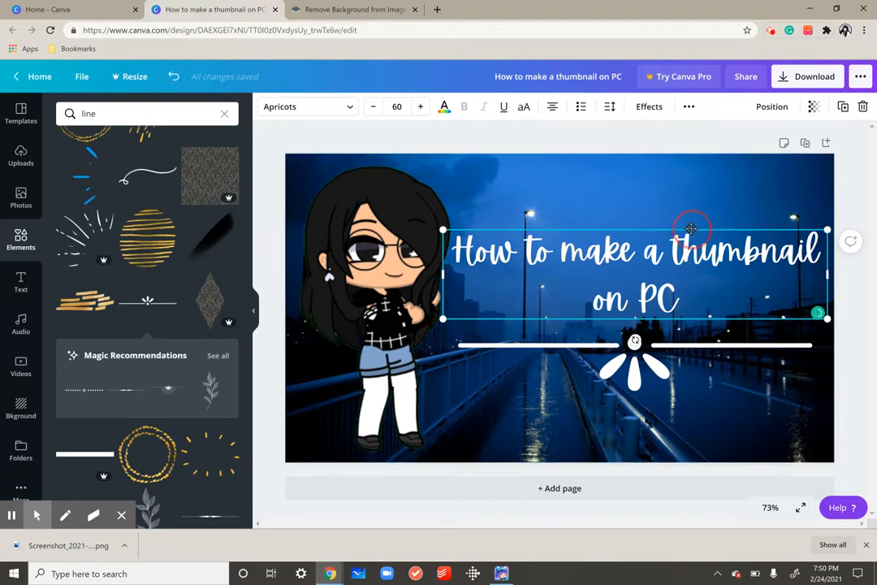
drag(691, 228, 694, 229)
drag(662, 370, 673, 349)
click(631, 397)
Add a second heading containing the creator's name and set its font to Apricots
click(20, 281)
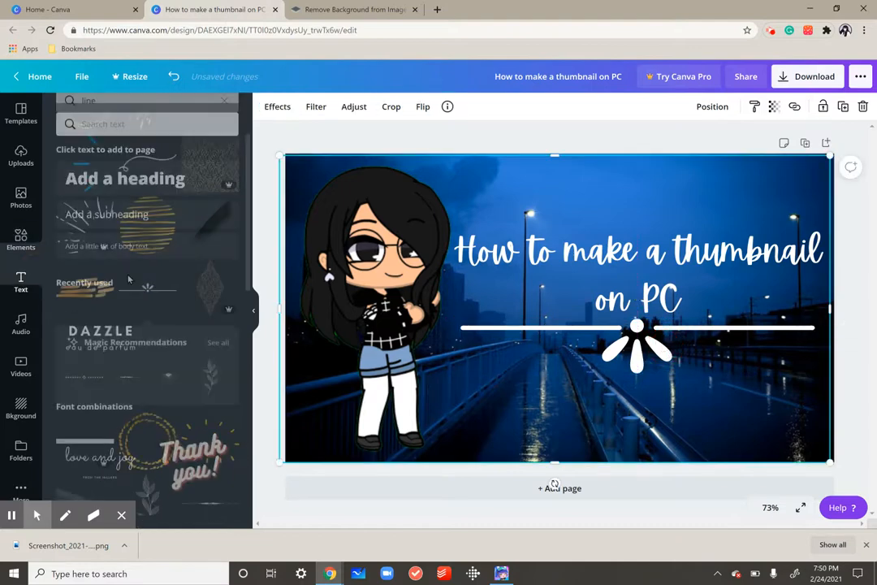
click(120, 170)
key(BackSpace)
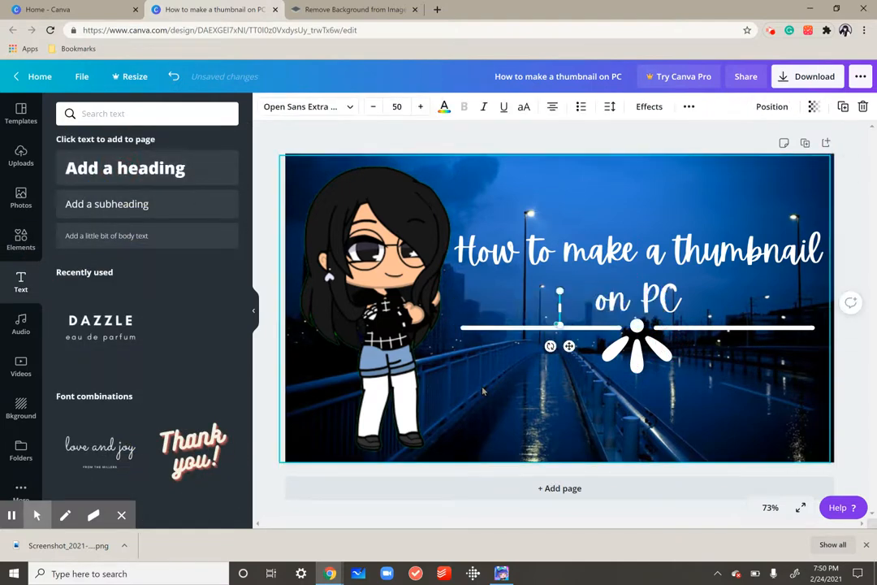
text(Rayvenne)
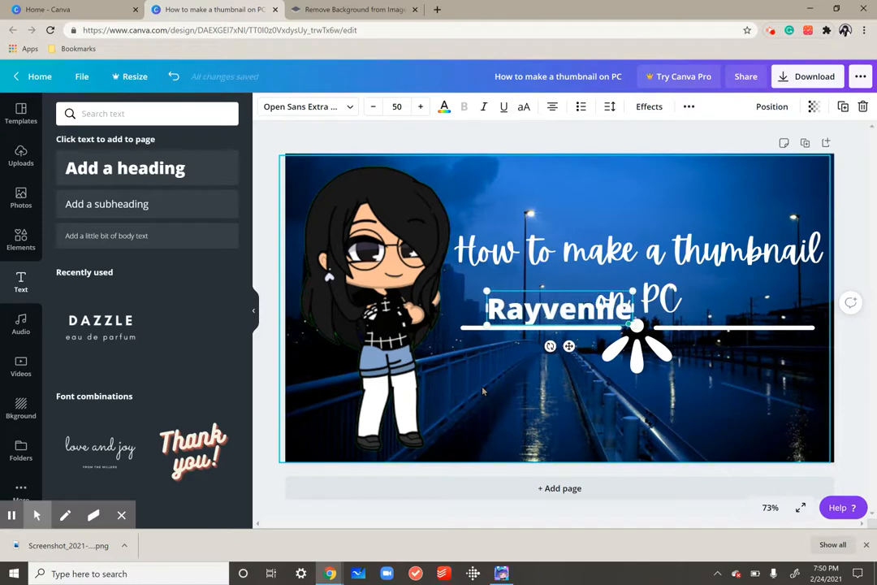
click(306, 106)
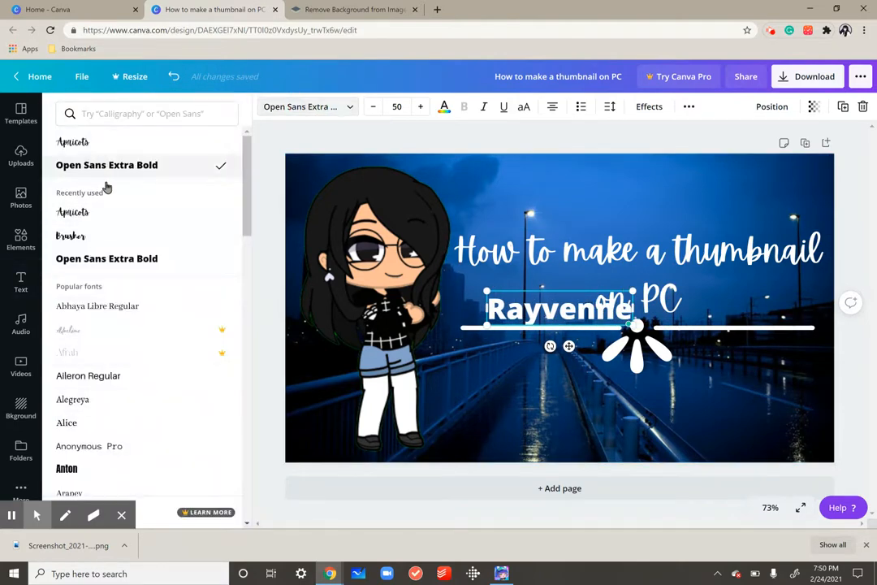
click(112, 212)
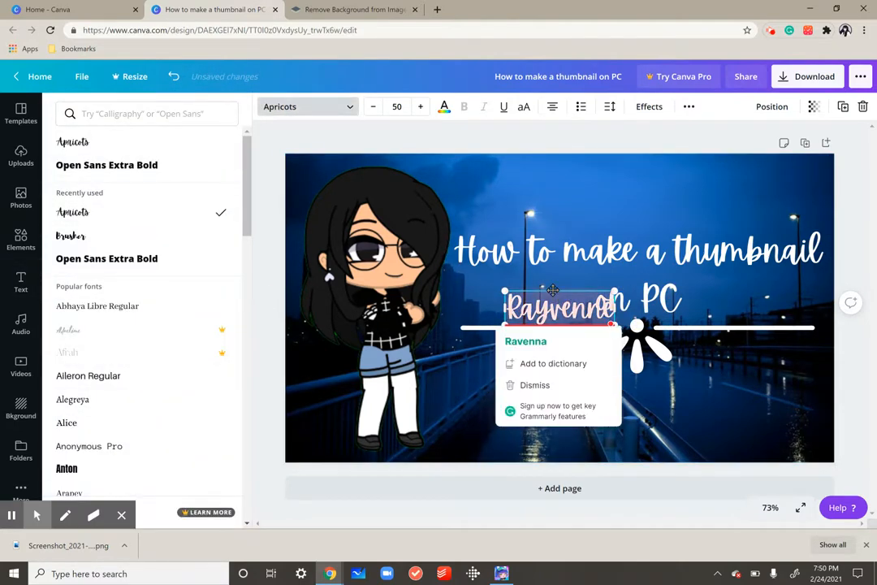
Place the name text centred beneath the divider's ornament and enlarge it to font size 78.8
drag(573, 329, 643, 453)
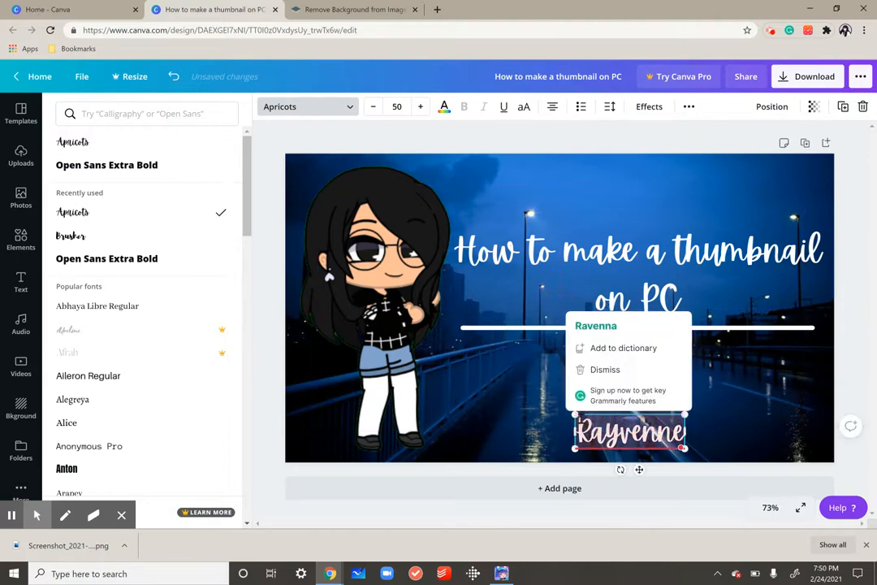
drag(575, 414, 528, 401)
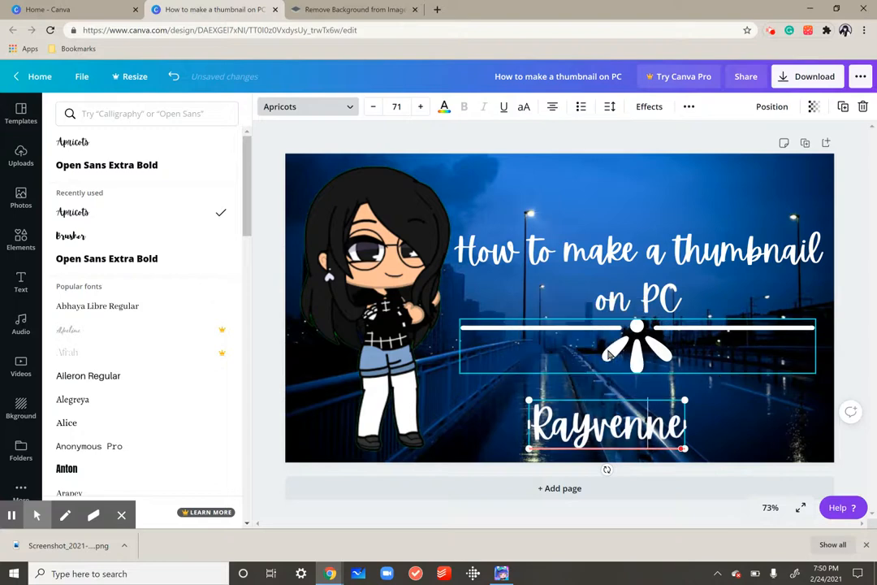
click(559, 354)
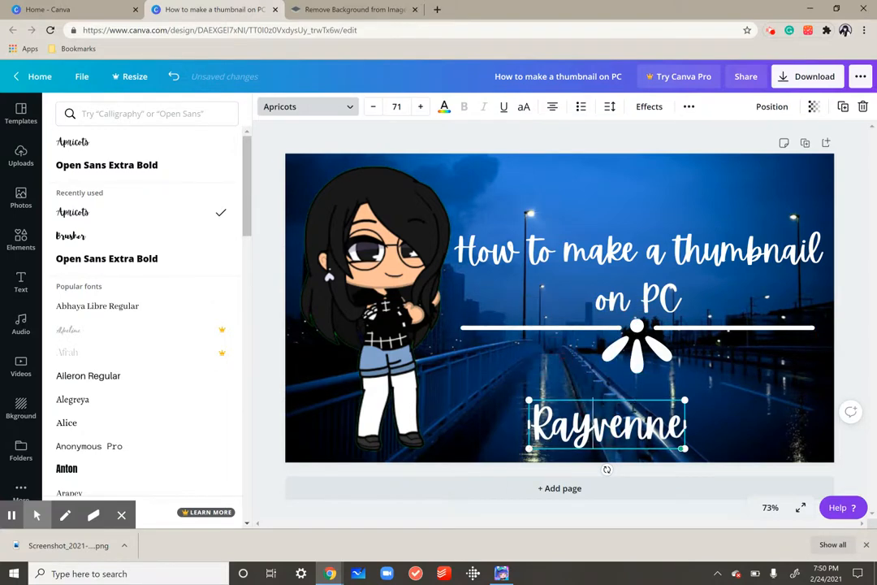
drag(632, 396, 658, 378)
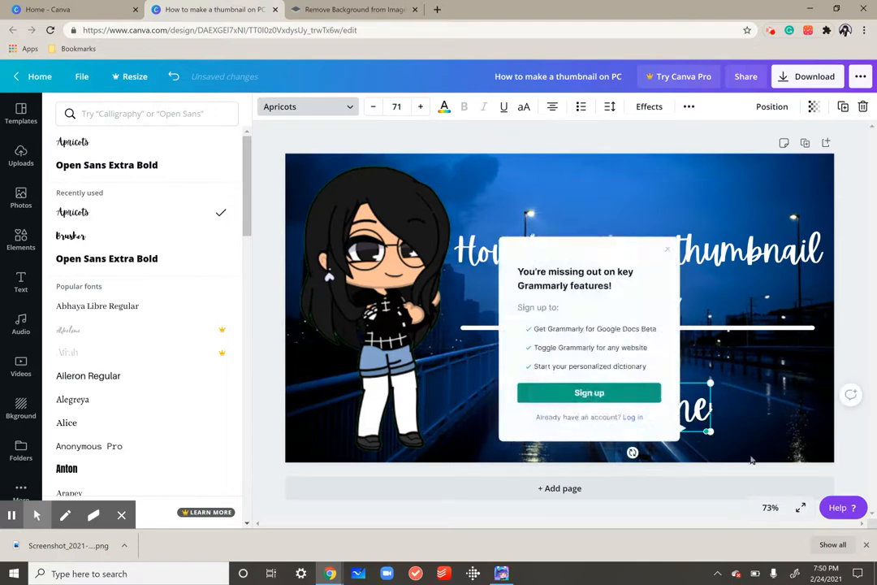
click(783, 472)
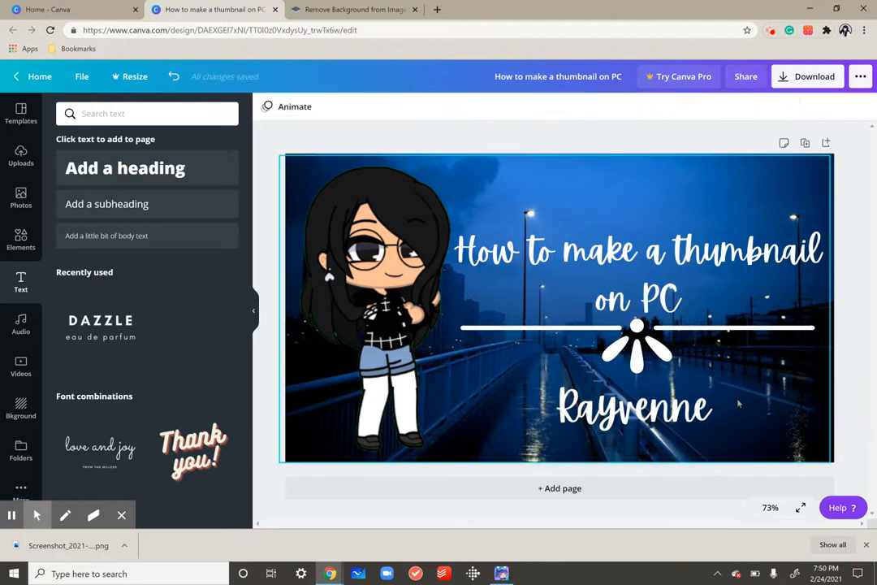
drag(709, 374, 725, 362)
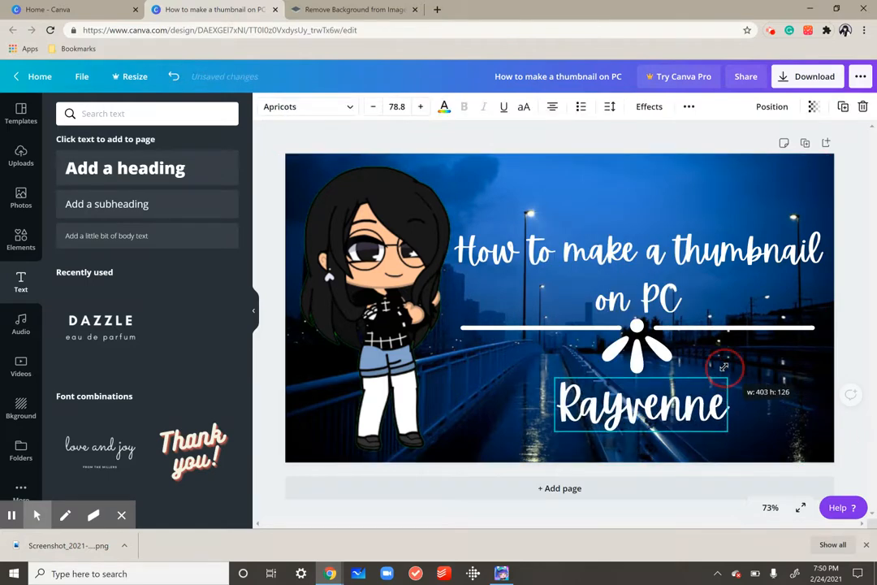
drag(688, 404, 688, 394)
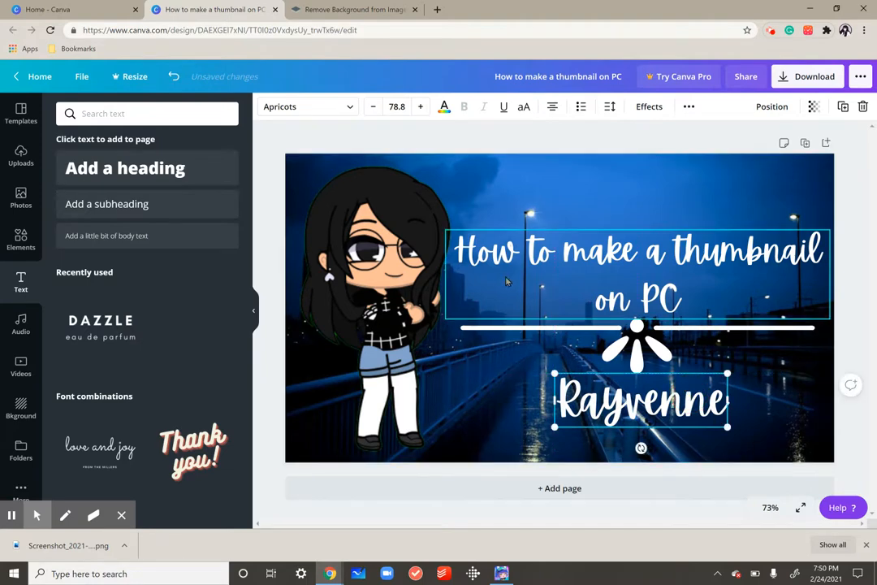
click(814, 108)
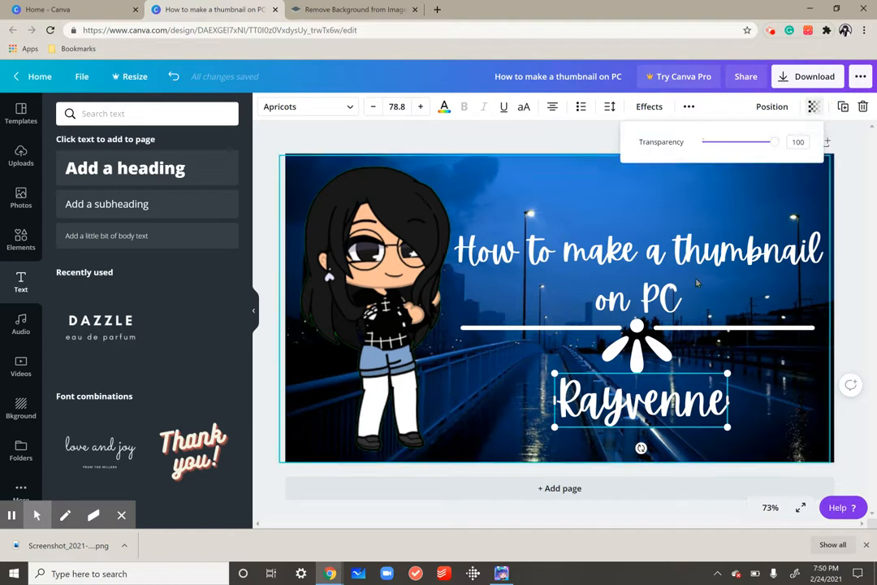
drag(773, 143, 862, 130)
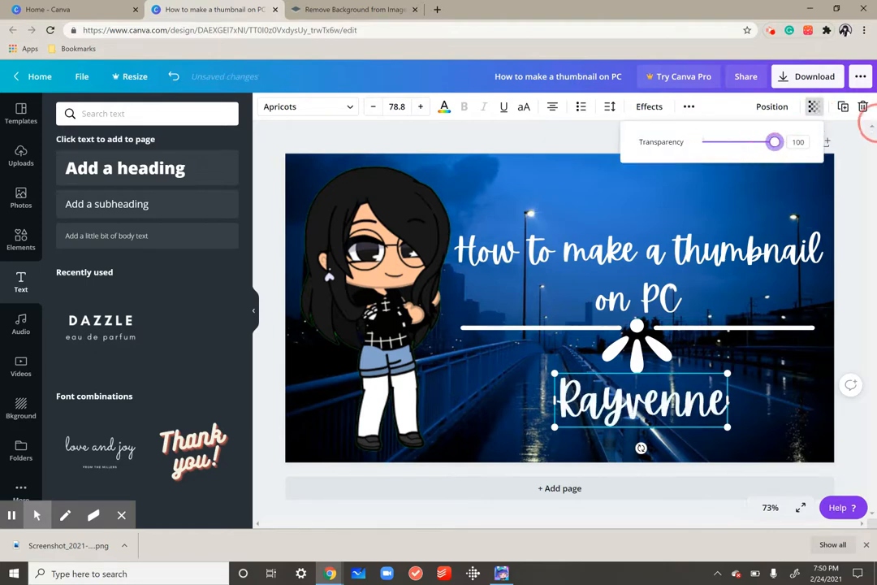
click(491, 130)
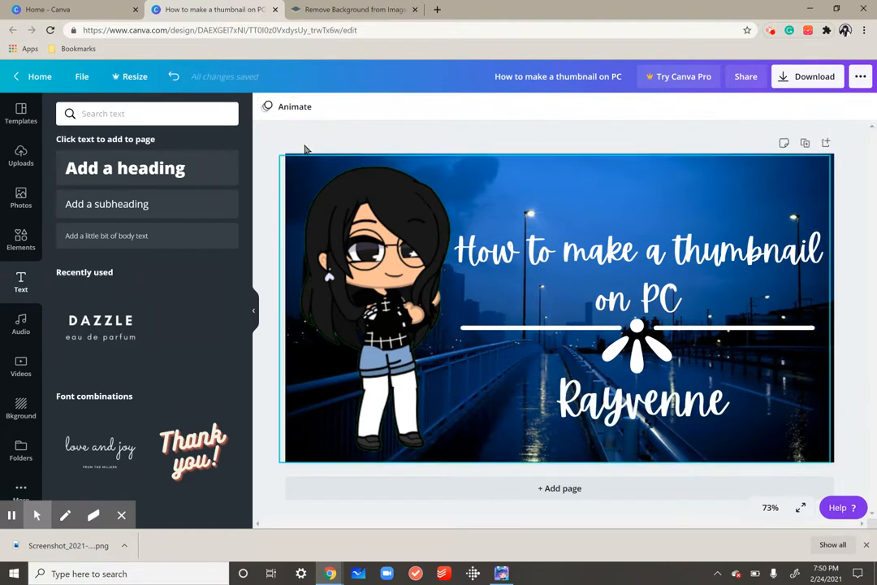
click(279, 108)
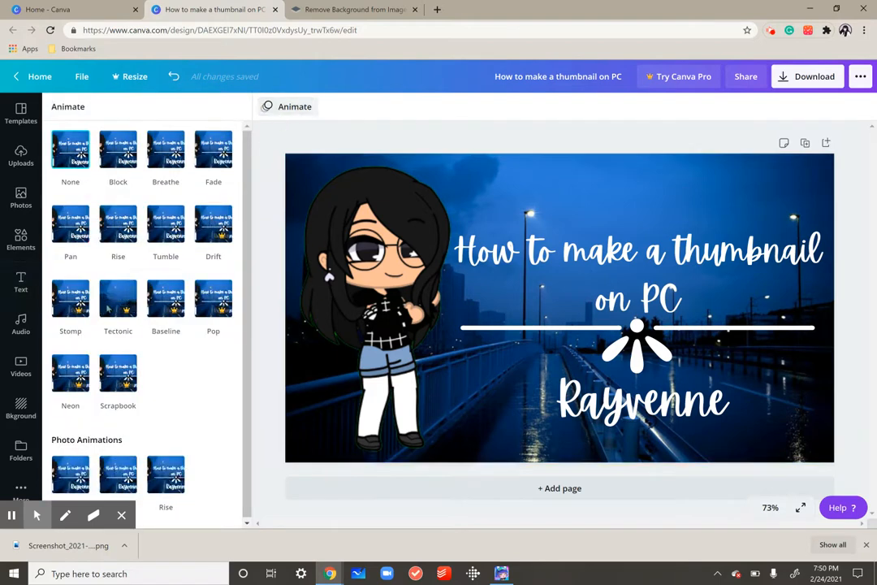
click(21, 238)
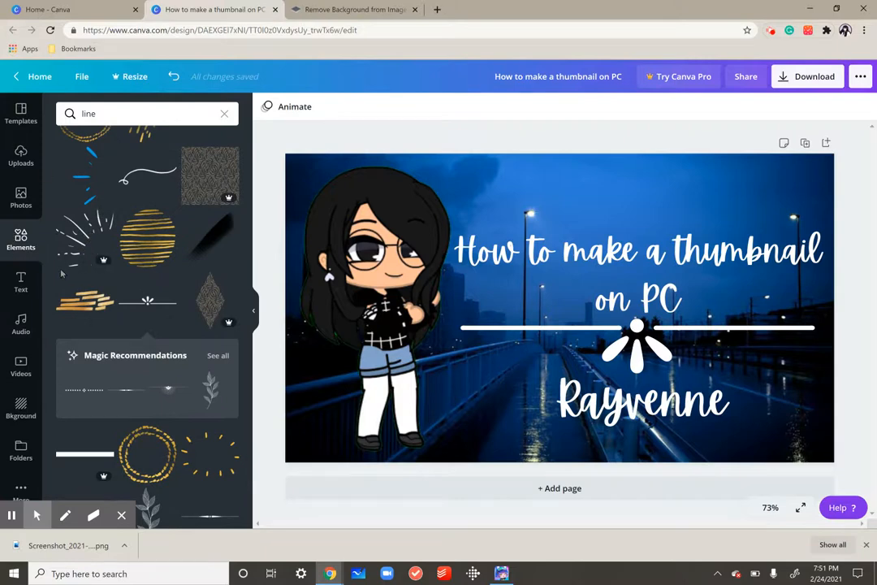
click(10, 406)
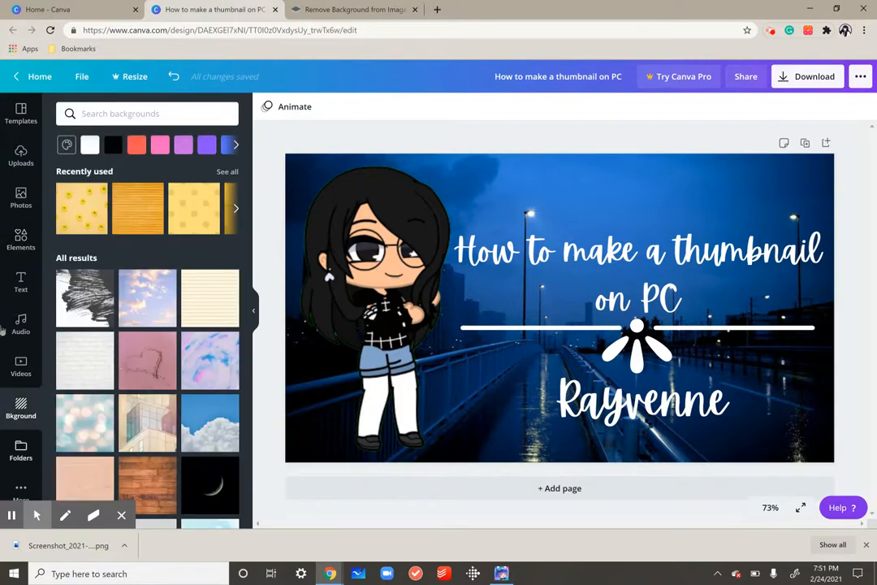
click(21, 238)
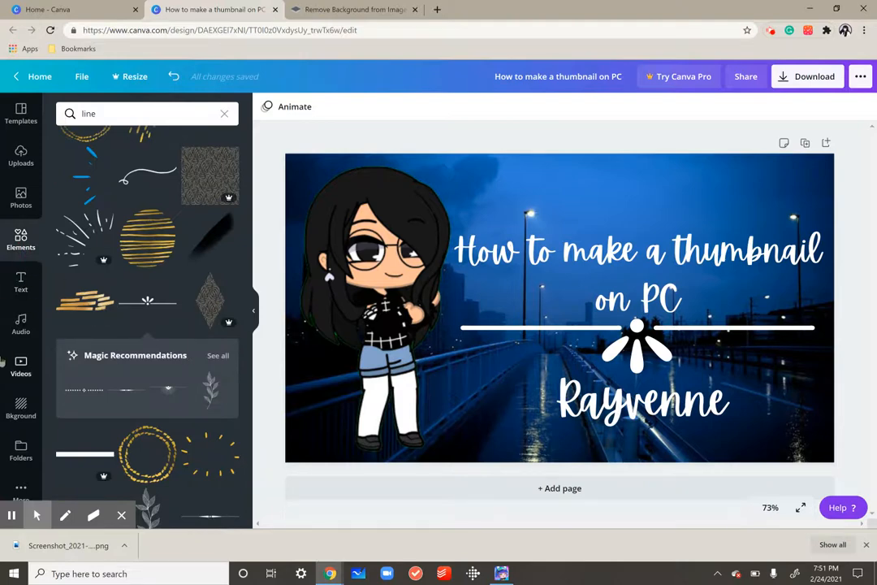
click(21, 197)
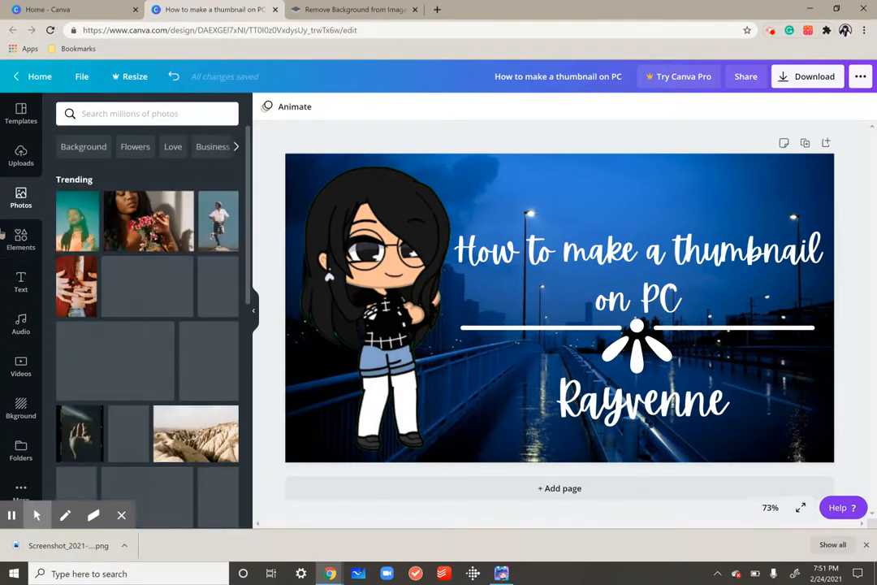
click(18, 283)
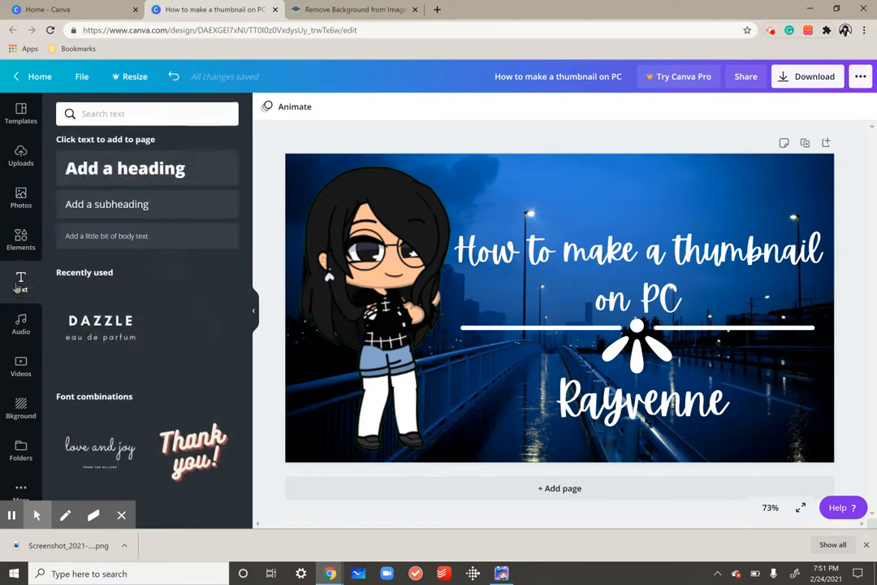
Try the orange three-stroke element from the line results, recoloured white, over the heading and remove it again
click(18, 237)
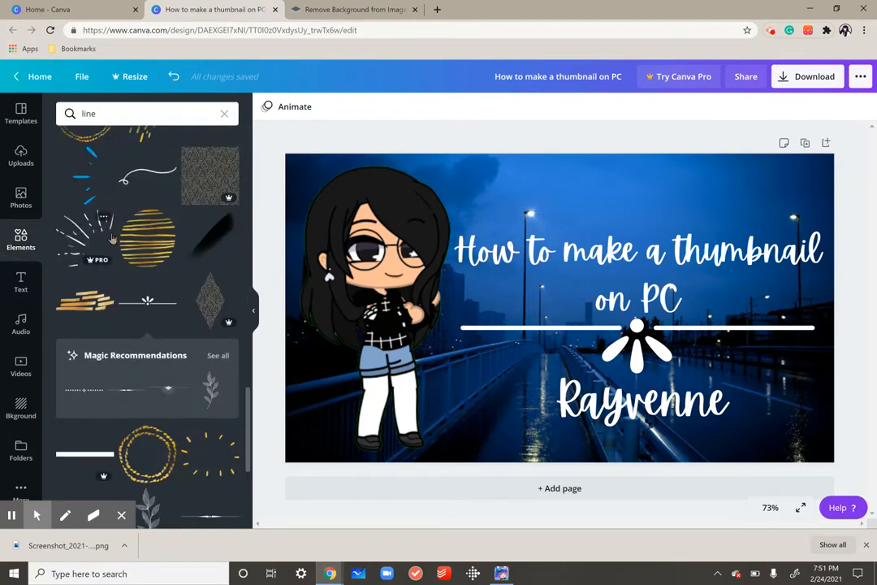
scroll(120, 260, down, 2)
scroll(77, 338, down, 3)
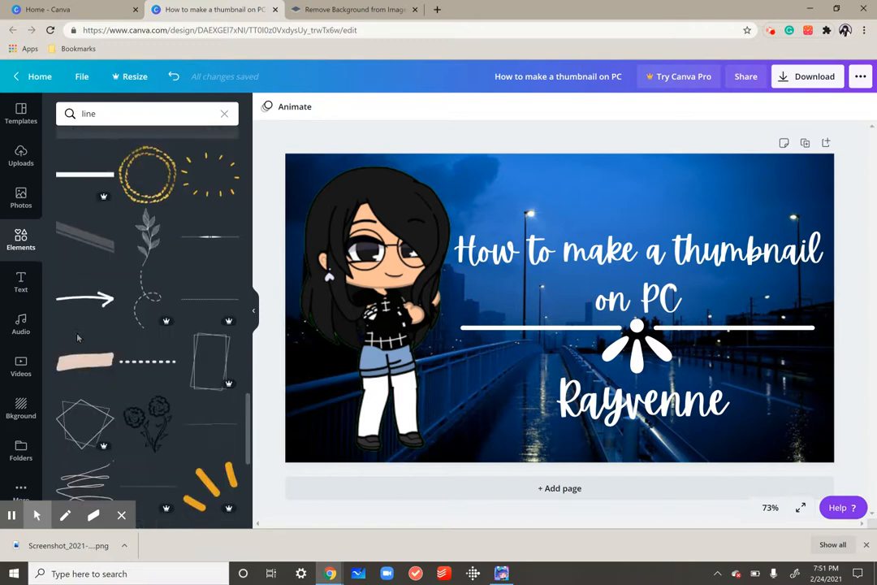
scroll(174, 406, down, 1)
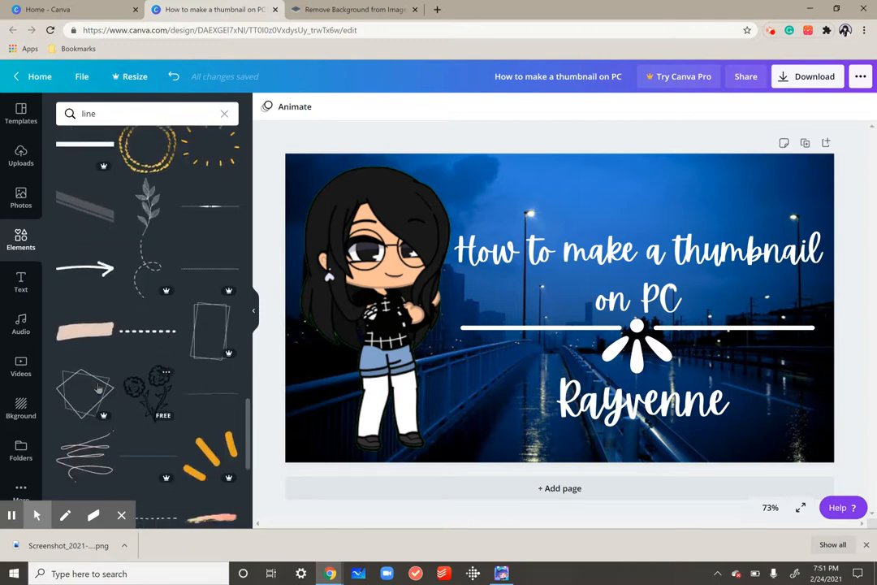
scroll(97, 388, down, 3)
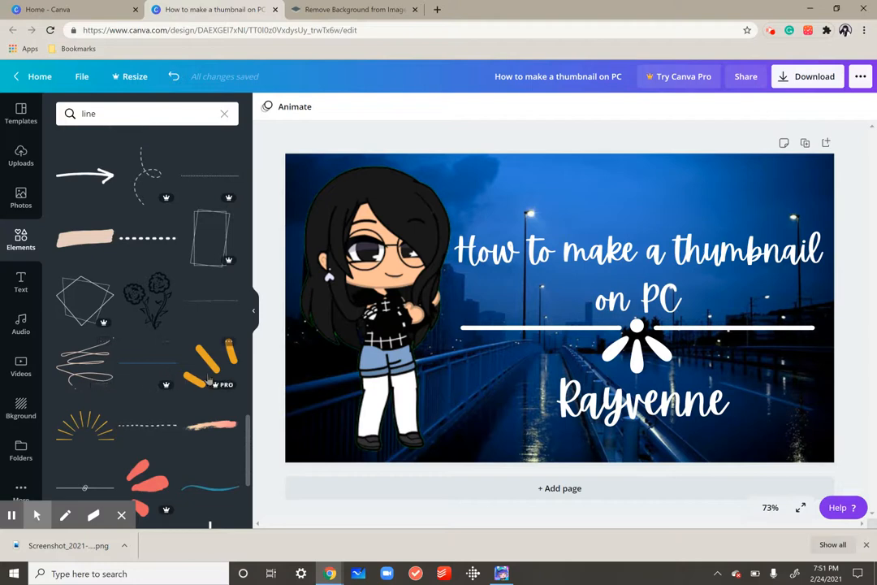
click(209, 376)
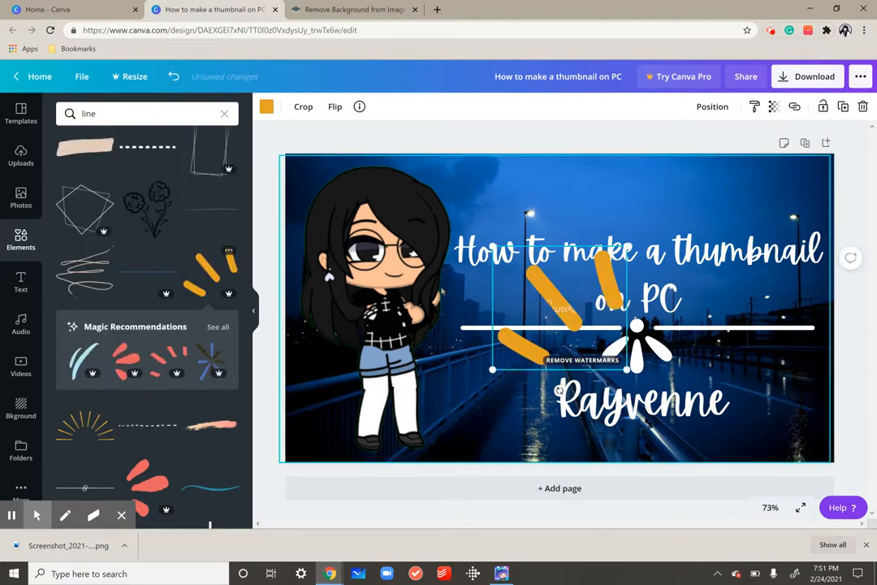
click(266, 107)
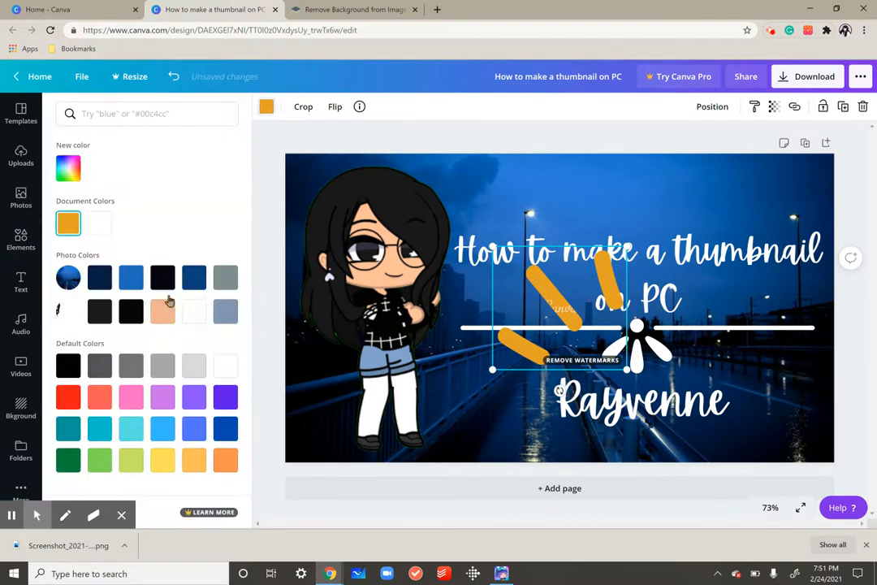
click(224, 370)
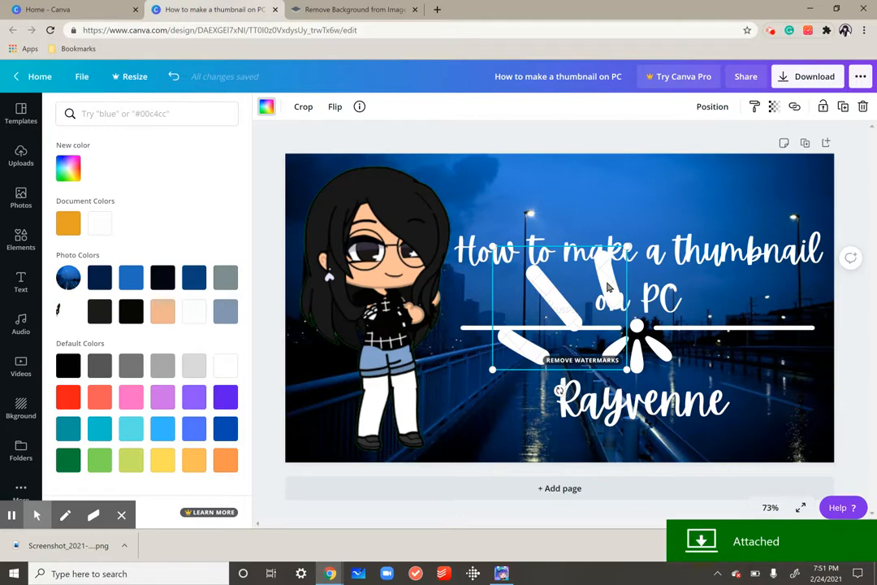
key(Delete)
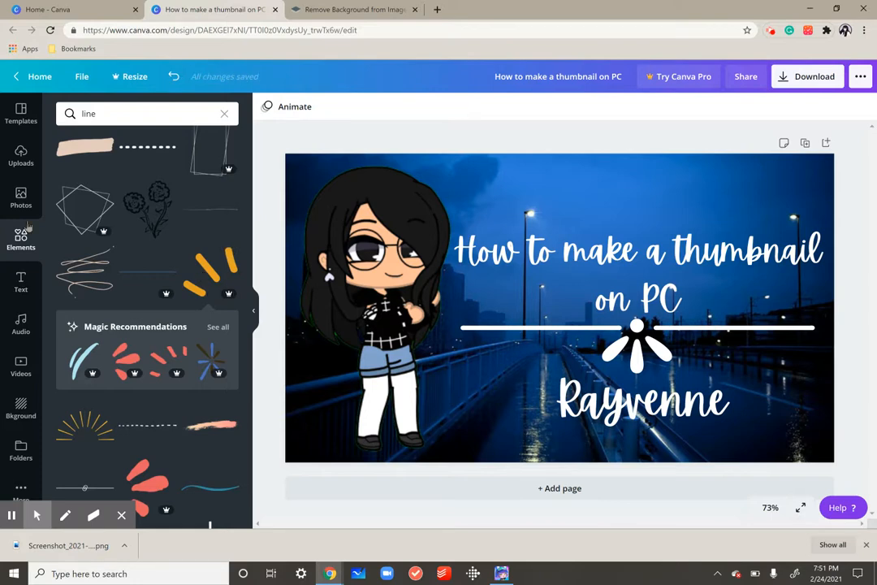
Clear the line search, add the recently used dashed rectangular frame and enlarge it to surround nearly the whole thumbnail
click(18, 199)
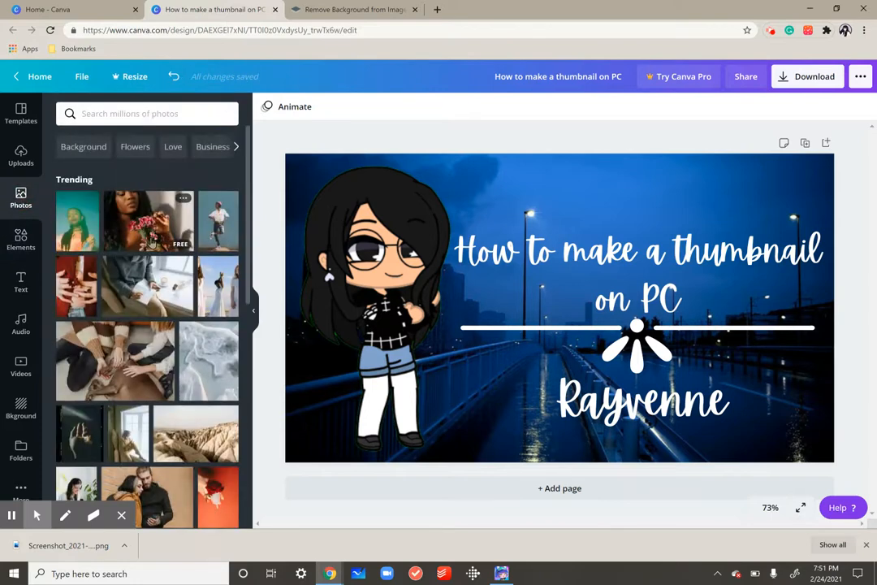
click(20, 238)
scroll(134, 188, up, 10)
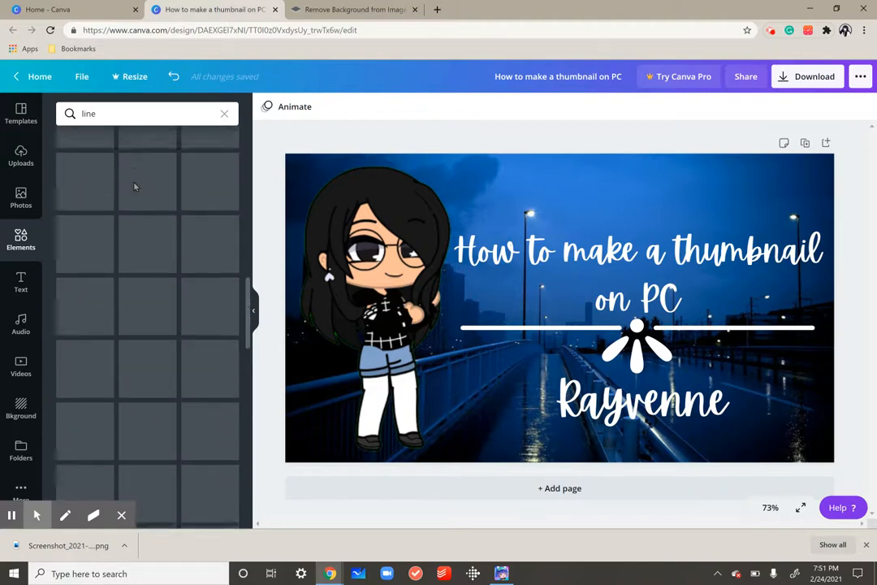
click(219, 117)
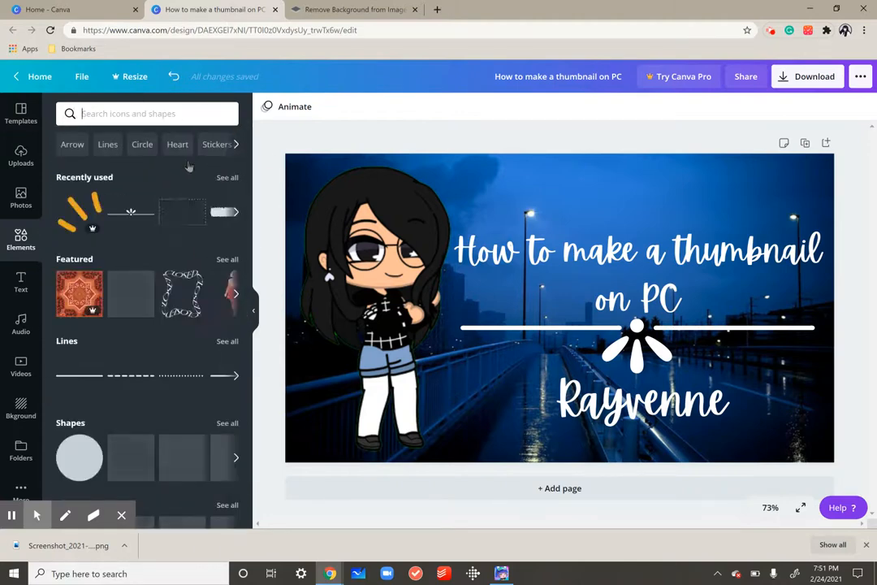
click(159, 217)
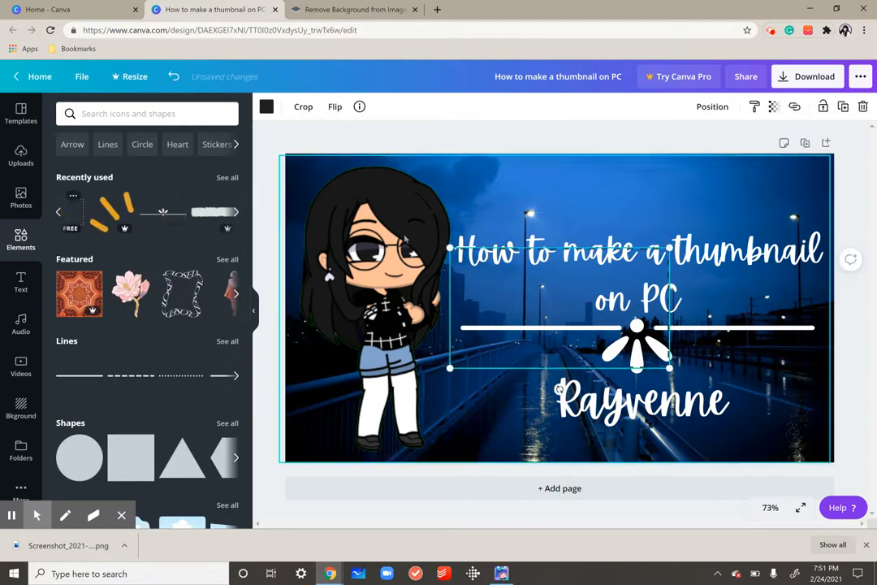
drag(449, 247, 282, 174)
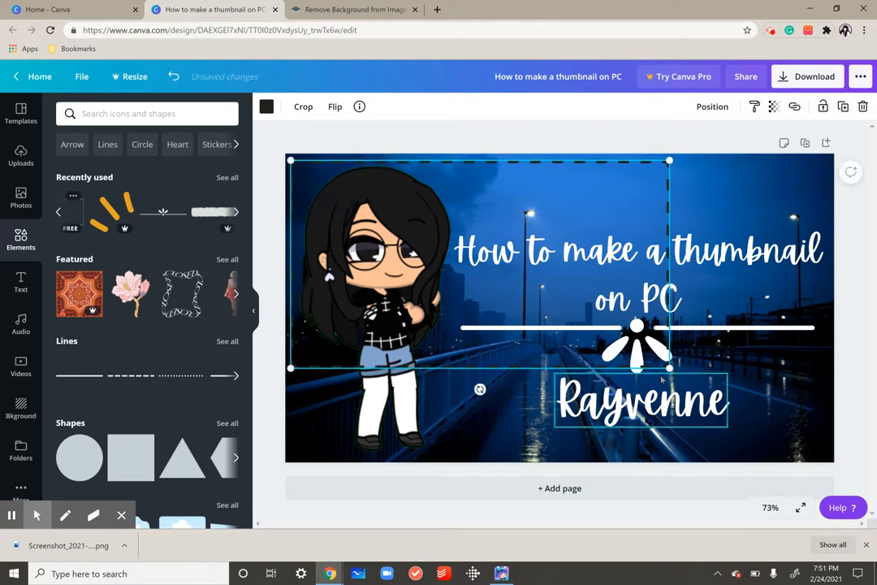
drag(670, 367, 805, 464)
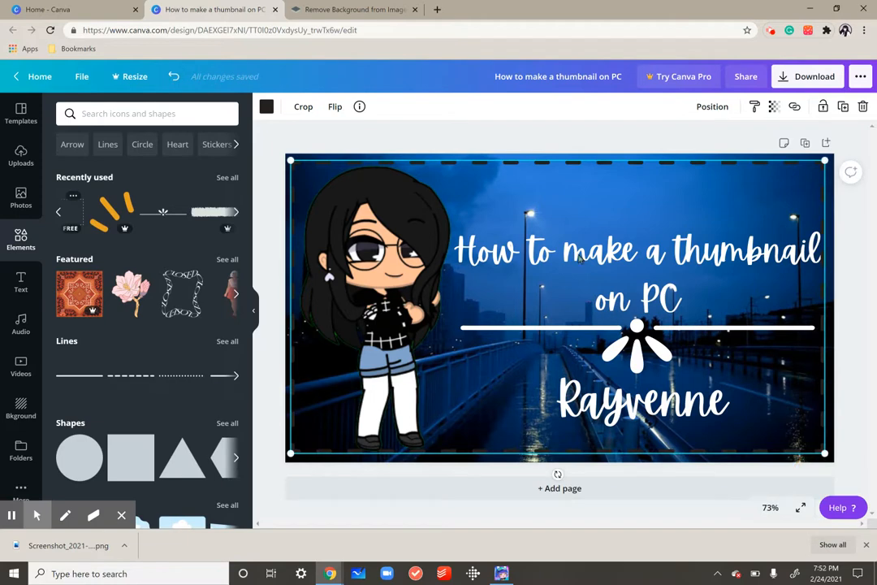
Enlarge the dashed frame to the page's right edge, align it near the page's top and recolour it white
right_click(830, 159)
click(855, 151)
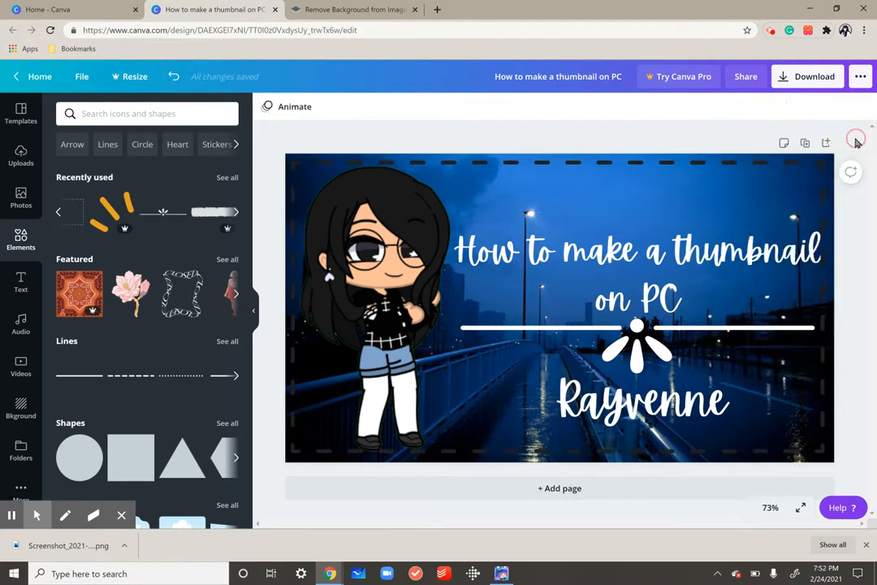
click(820, 164)
drag(830, 157, 834, 154)
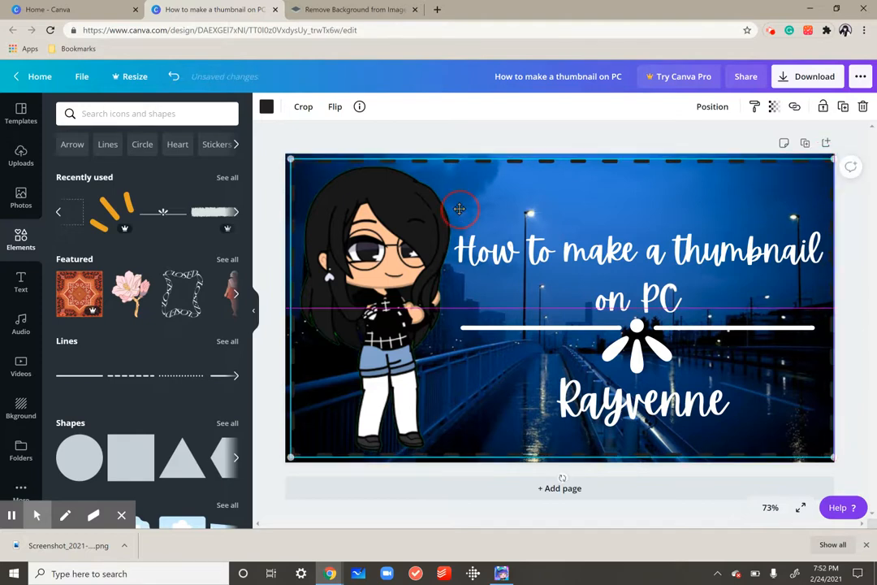
click(267, 109)
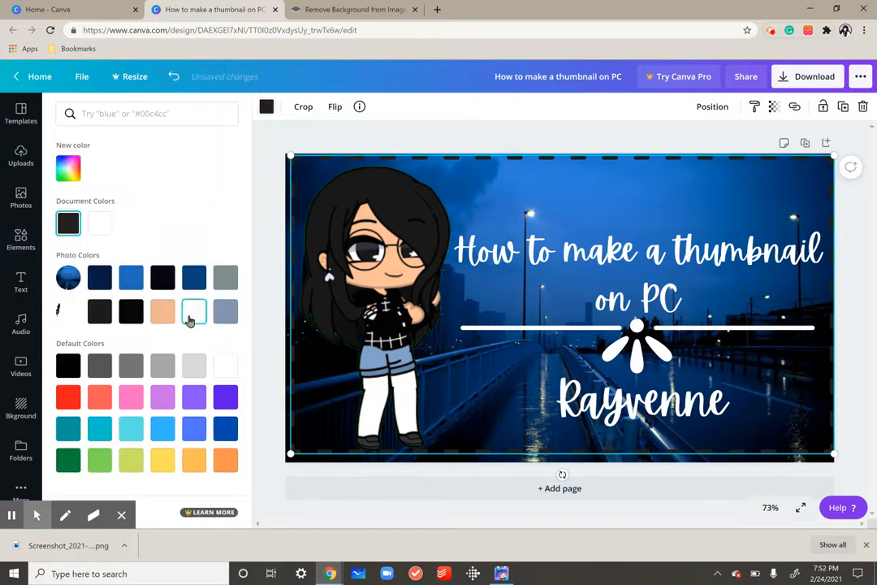
click(97, 222)
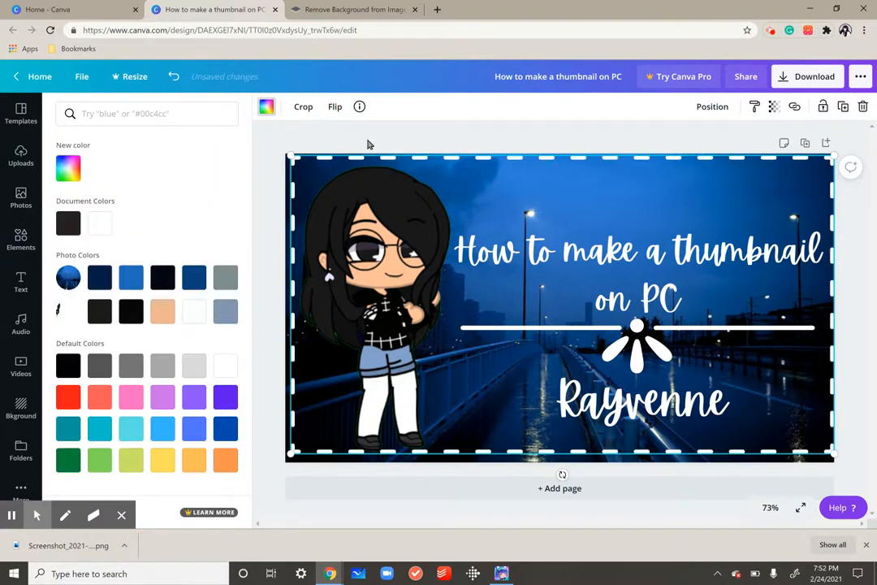
click(304, 108)
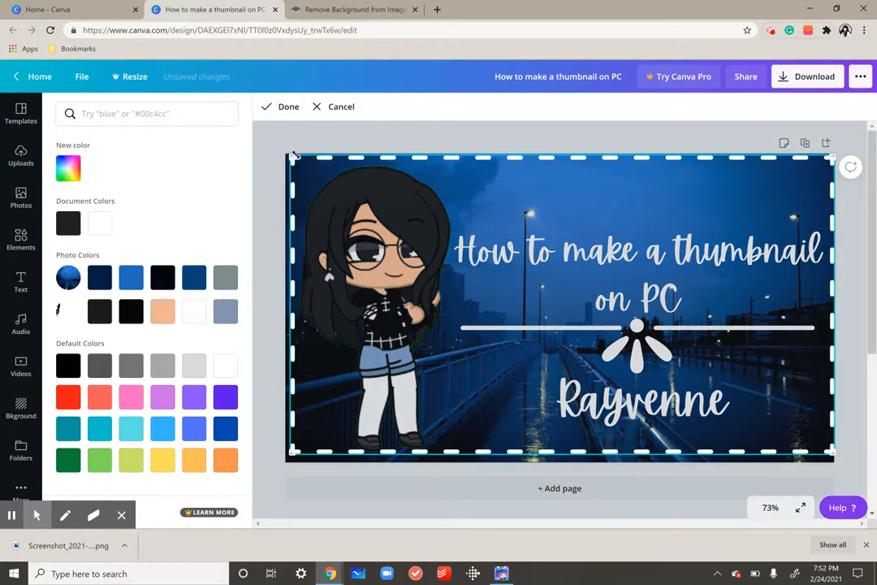
drag(315, 168, 307, 190)
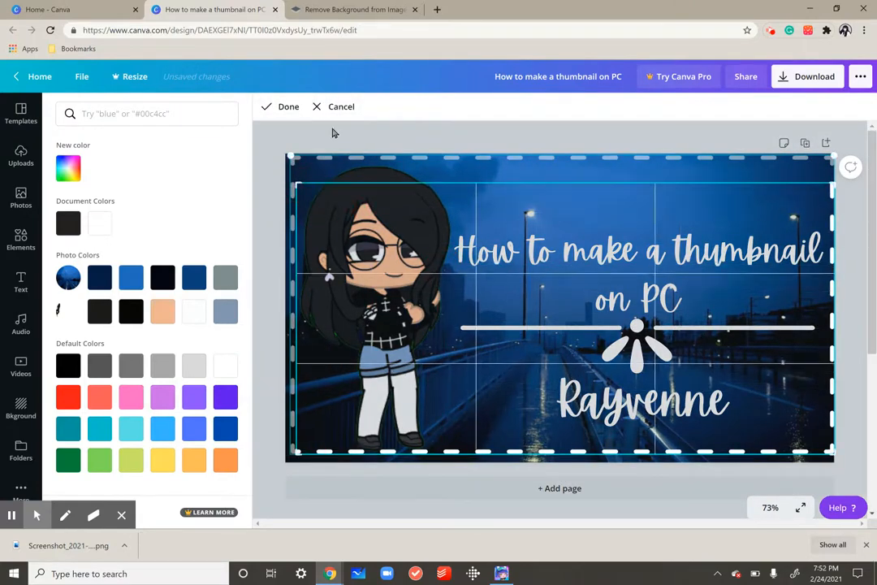
click(336, 108)
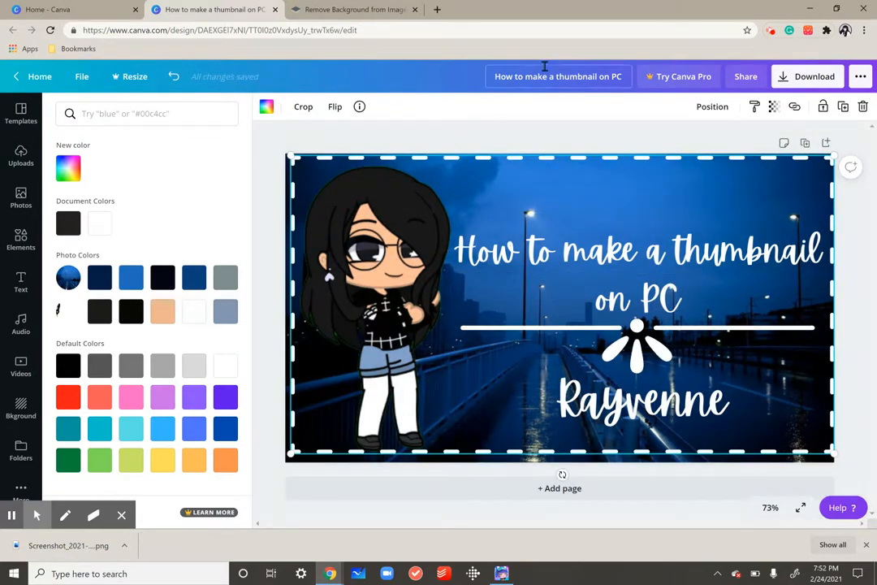
Shrink the white dashed frame slightly so it sits just inside the thumbnail's edges
click(566, 97)
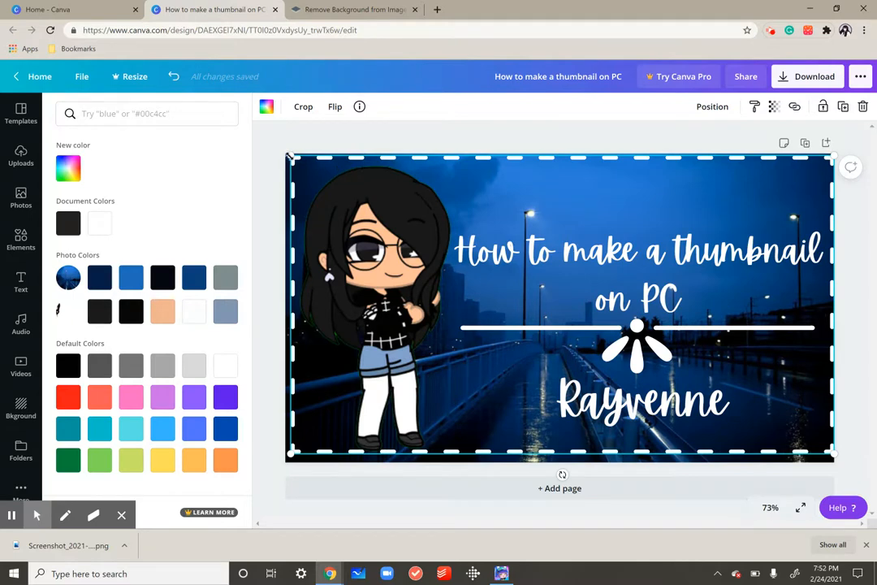
drag(291, 156, 305, 166)
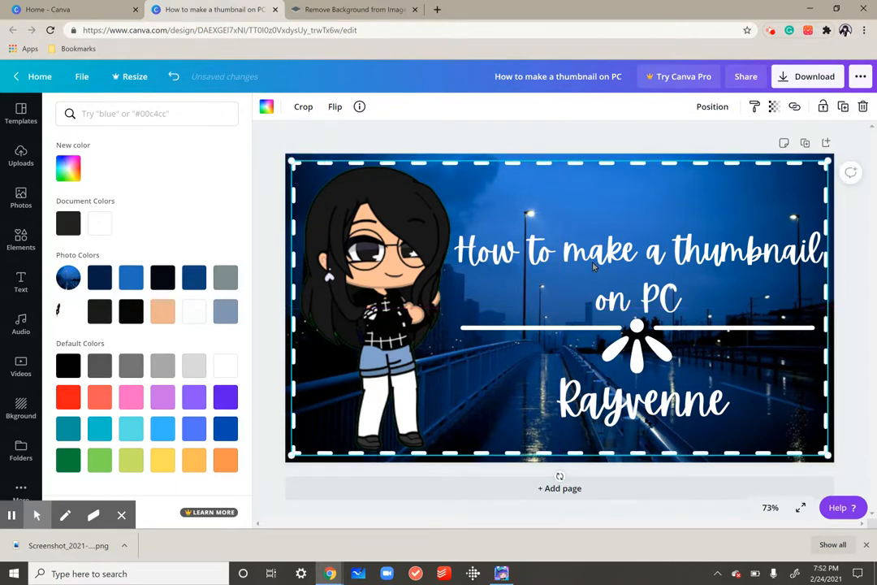
click(845, 285)
Move the dashed frame down to reach the heading text and return it to just inside the thumbnail's edges
click(687, 264)
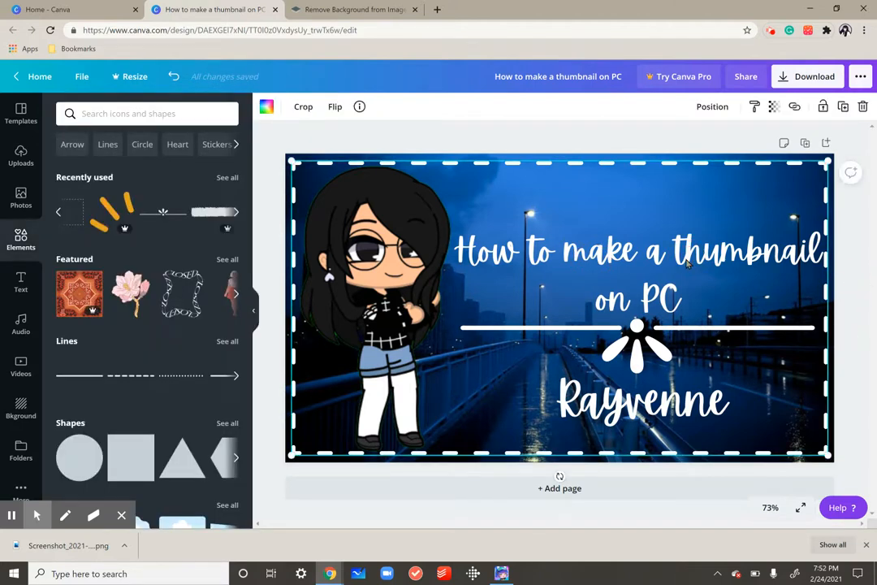
click(605, 276)
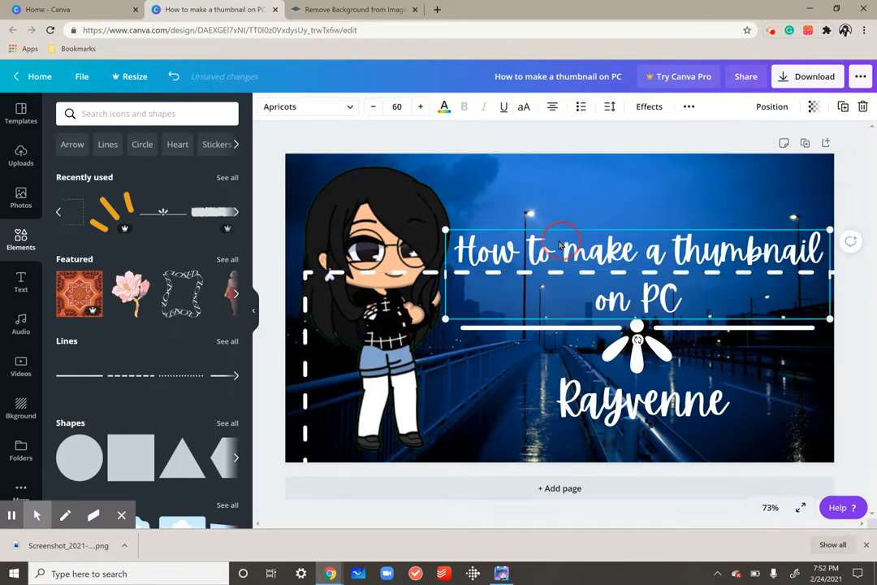
right_click(532, 243)
click(532, 244)
drag(488, 240, 491, 240)
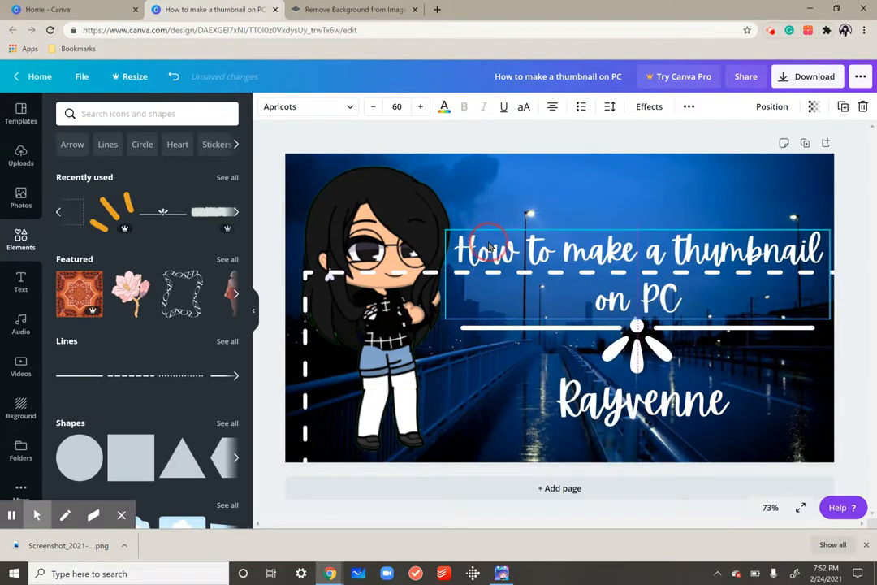
drag(423, 373, 410, 270)
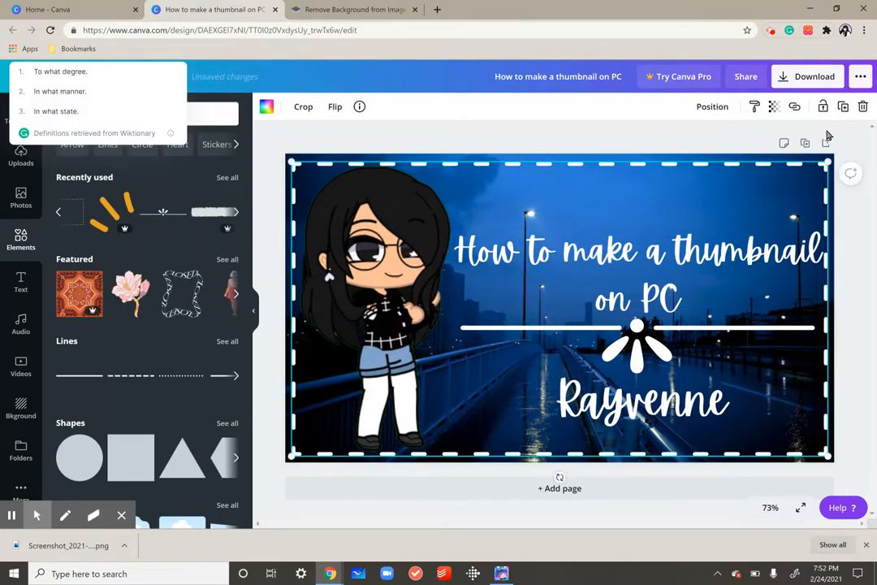
click(647, 133)
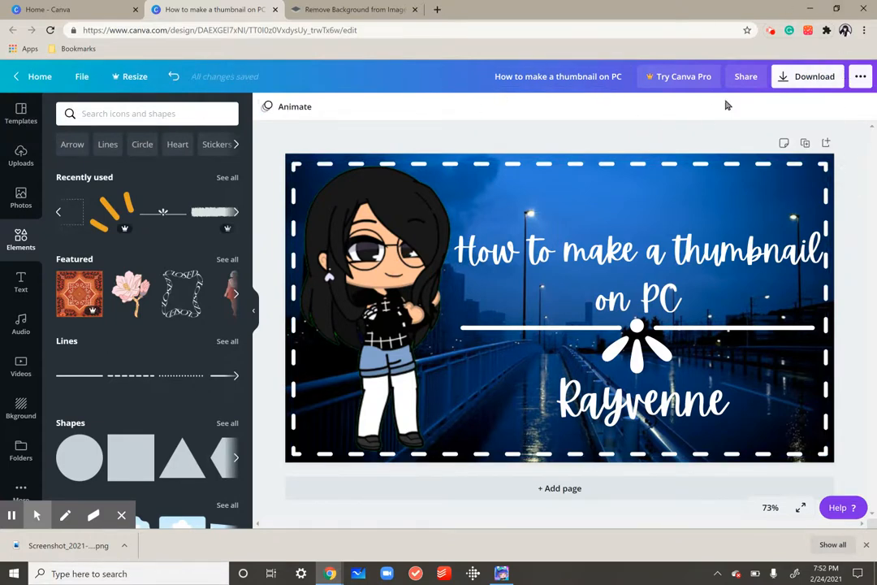
Open the thumbnail's download options and choose PNG as the file type
click(816, 77)
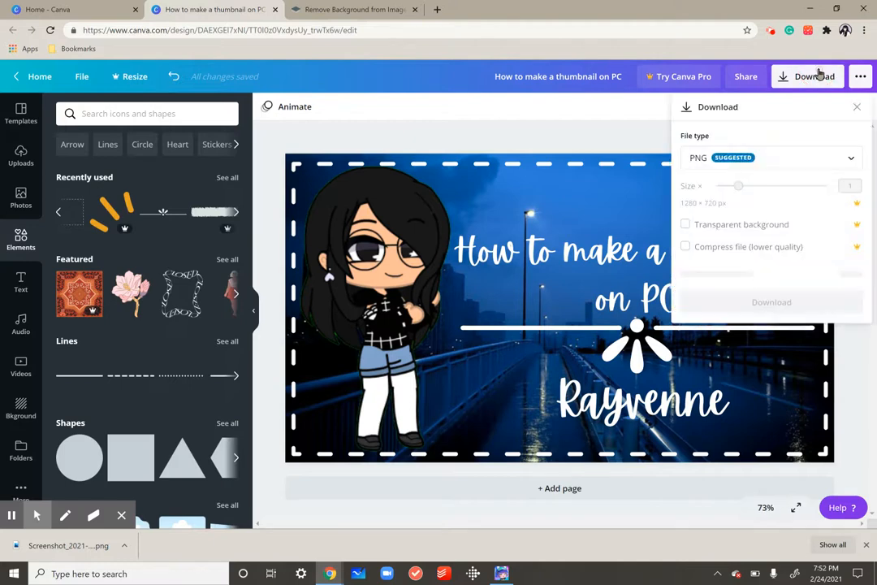
click(734, 163)
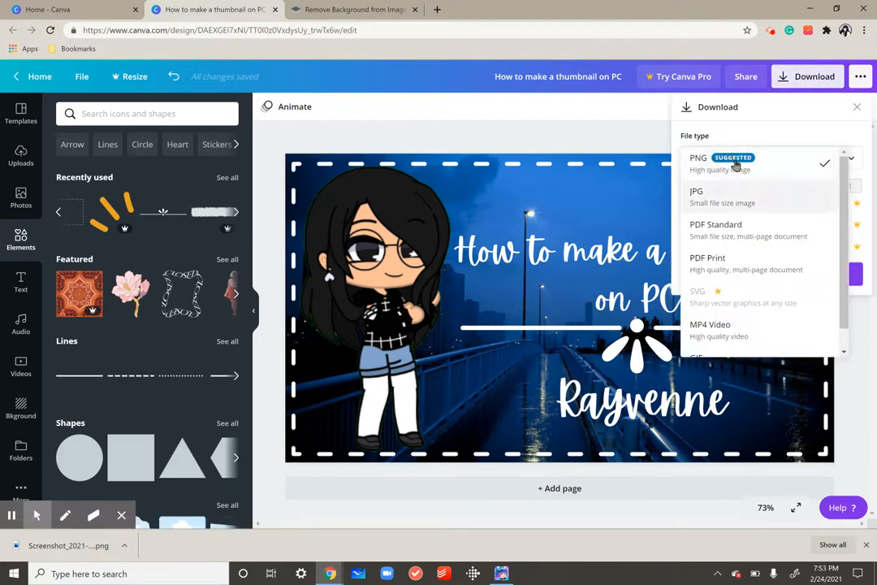
click(734, 165)
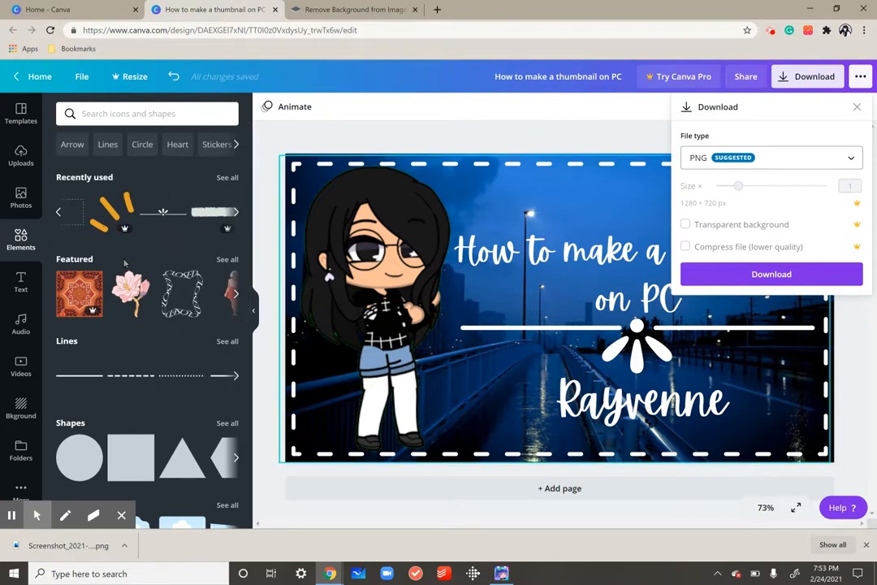
Try the premium three-stroke element recoloured white, check the download options with it included, and delete it
click(111, 210)
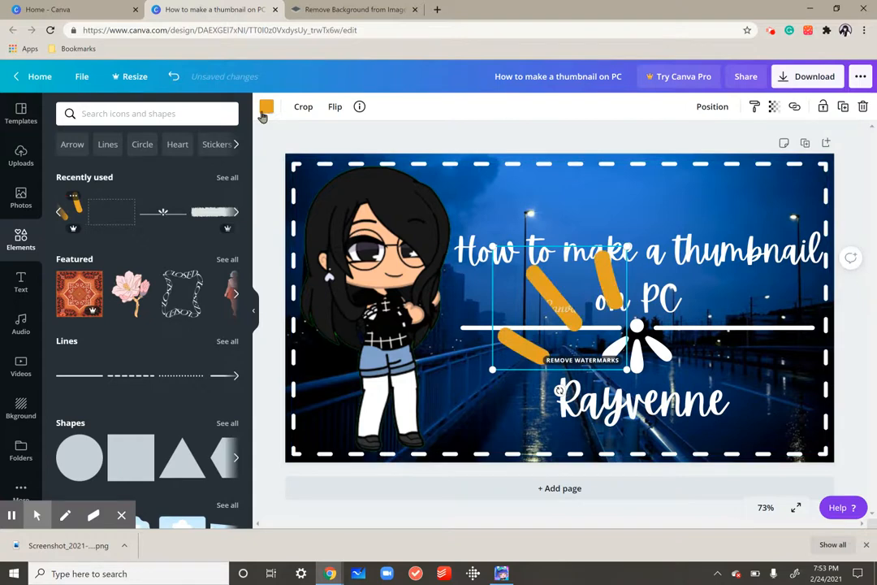
click(267, 107)
click(193, 311)
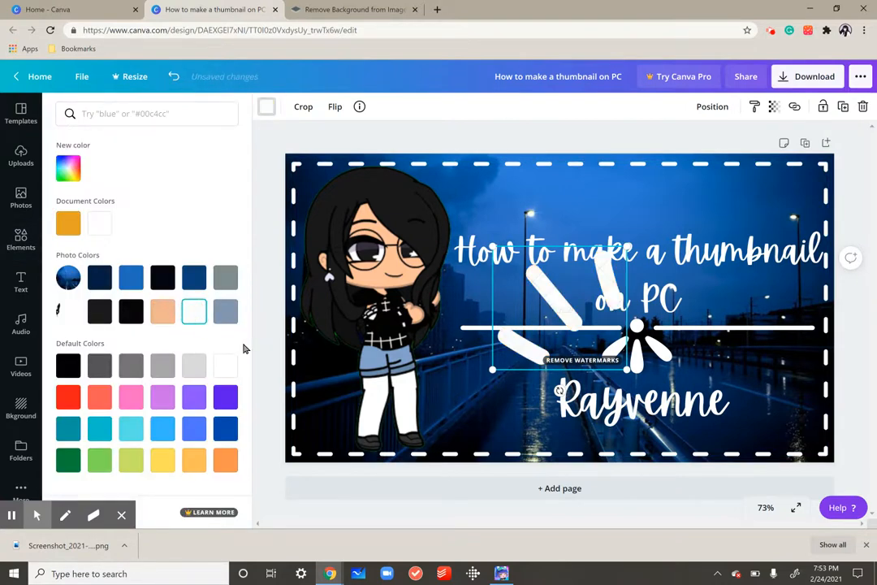
click(804, 78)
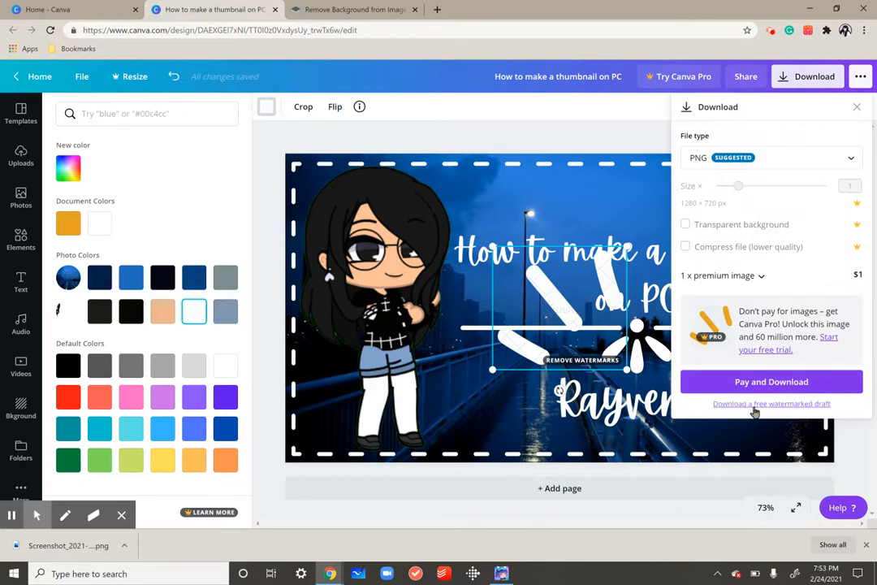
click(594, 299)
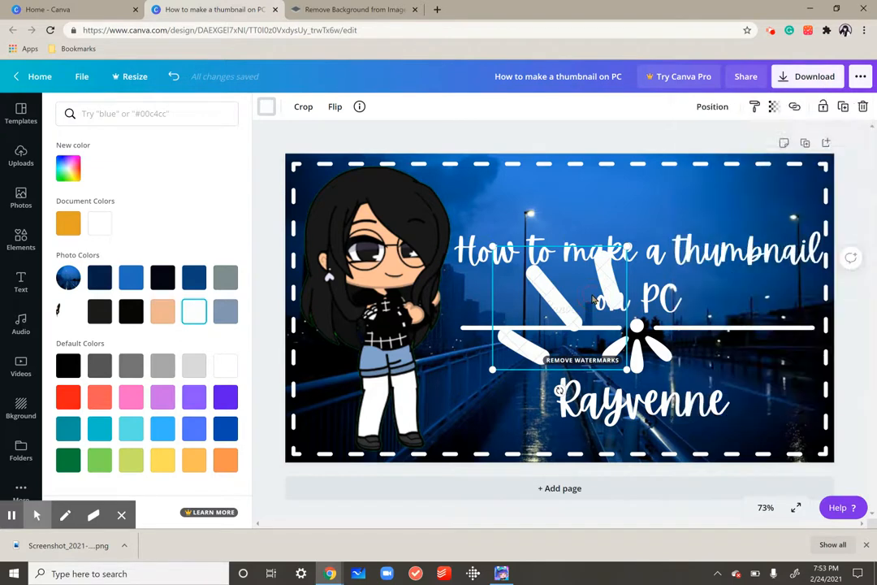
key(Delete)
Download the thumbnail as a PNG and dismiss the post-scheduling offer
click(816, 81)
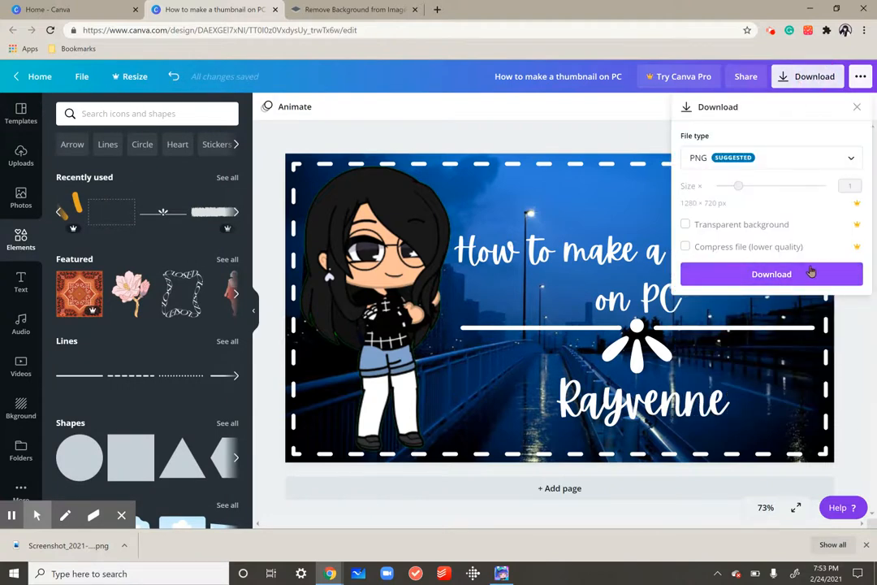
click(755, 278)
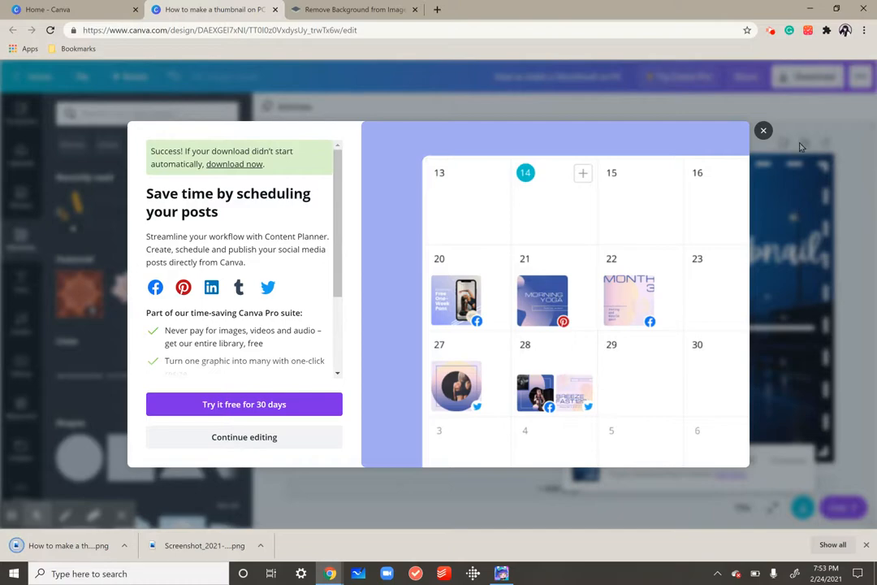
click(761, 132)
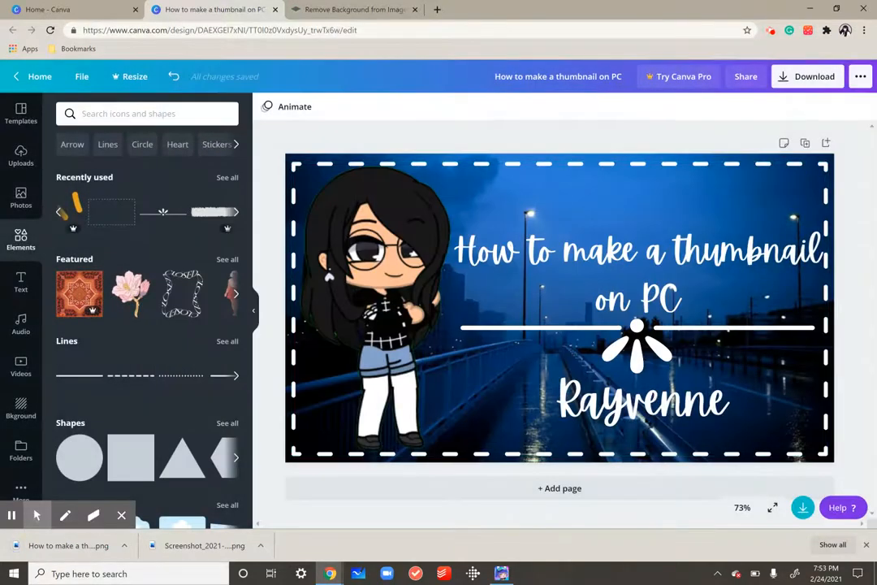
Open the downloaded thumbnail PNG in Photos to examine it, and minimise the viewer
click(29, 545)
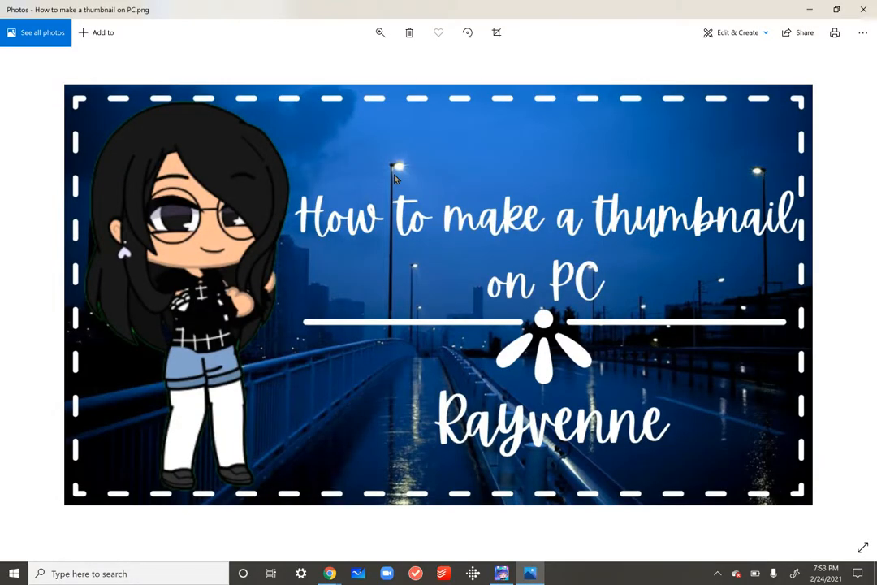
click(810, 9)
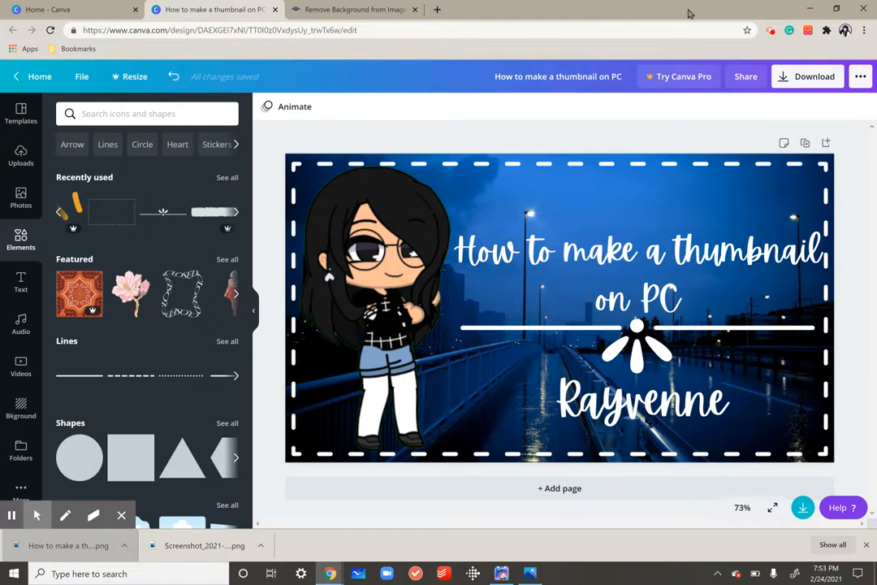
click(769, 35)
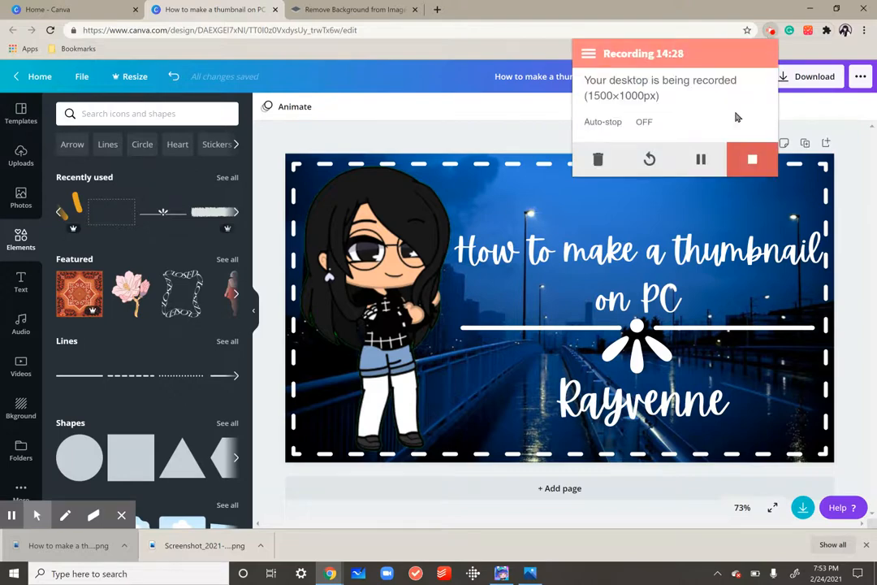